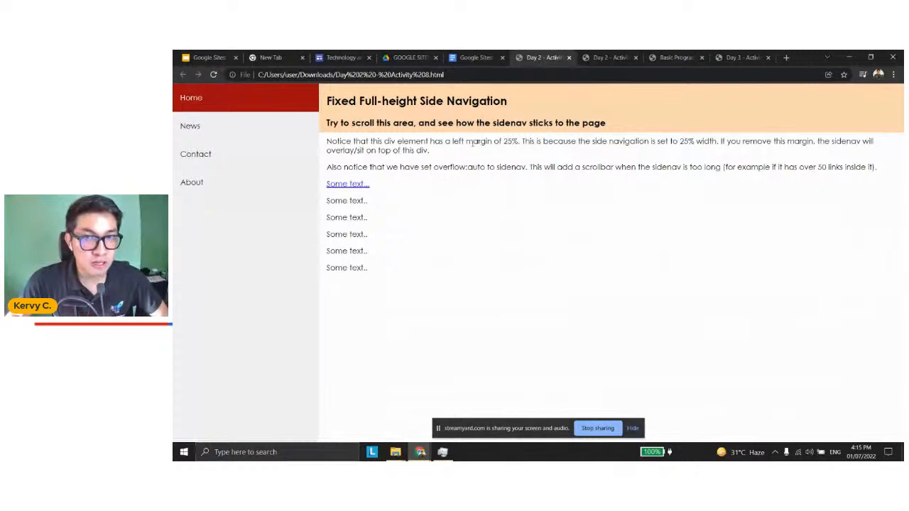
- Examine the source code of the Day 2 Activity 8 page and view the two-number calculator page
click(612, 59)
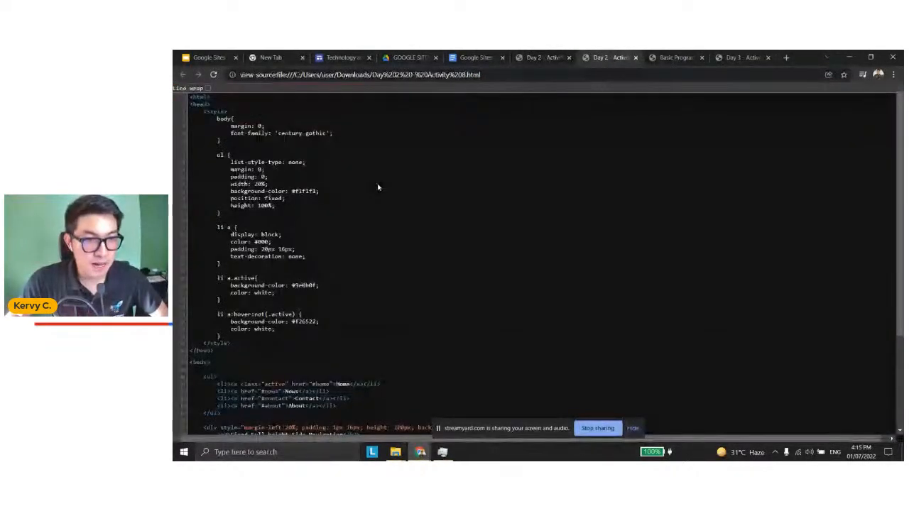
scroll(378, 187, down, 3)
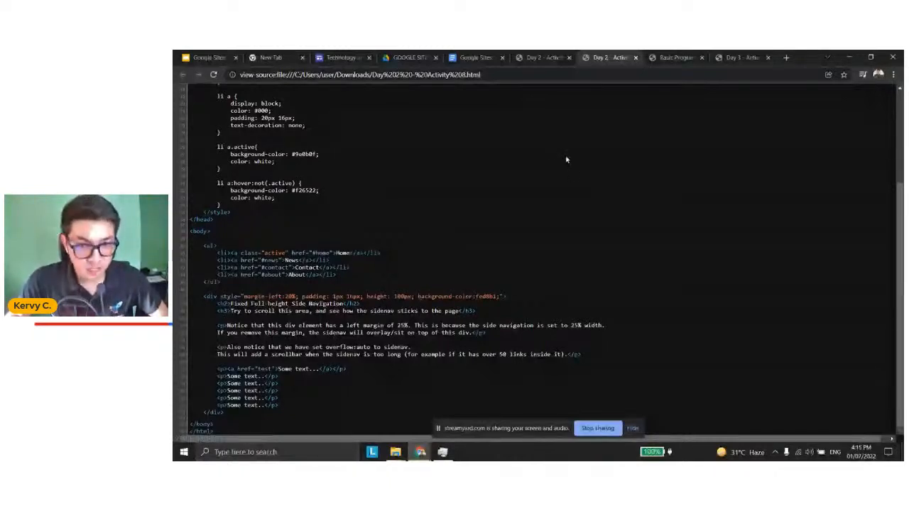
click(674, 57)
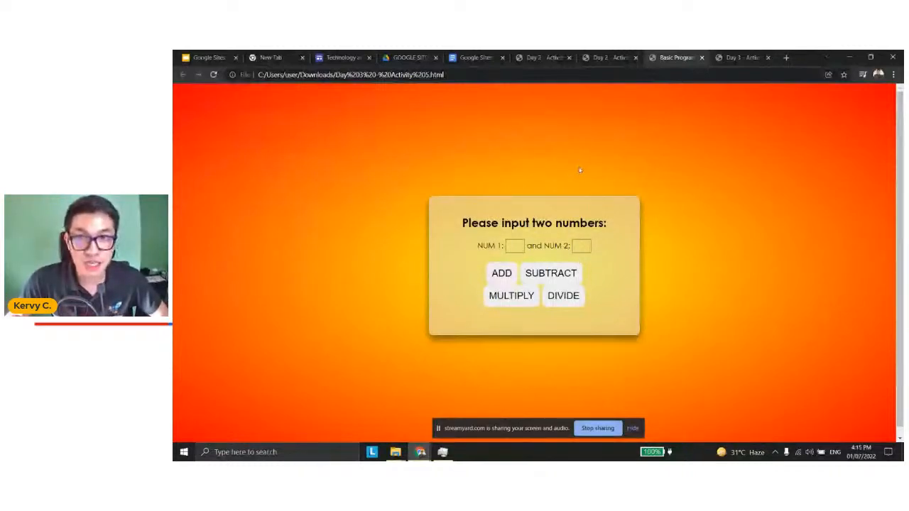
- Examine the Day 3 Activity 5 source code, including its style rules and arithmetic functions
click(751, 60)
scroll(539, 227, up, 5)
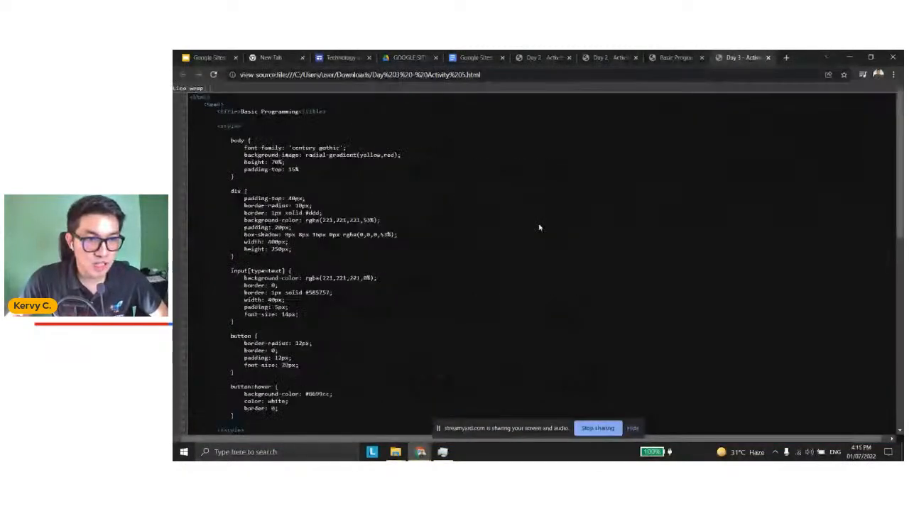
scroll(539, 227, down, 3)
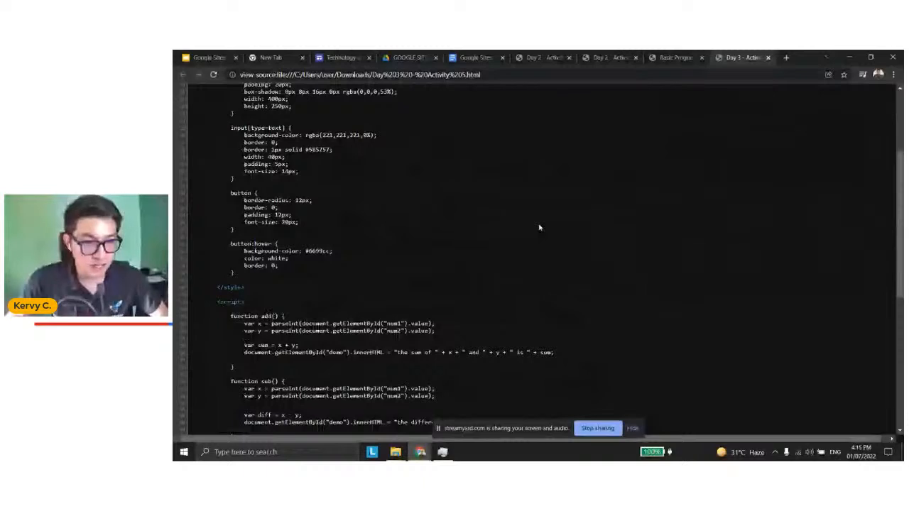
scroll(539, 227, down, 2)
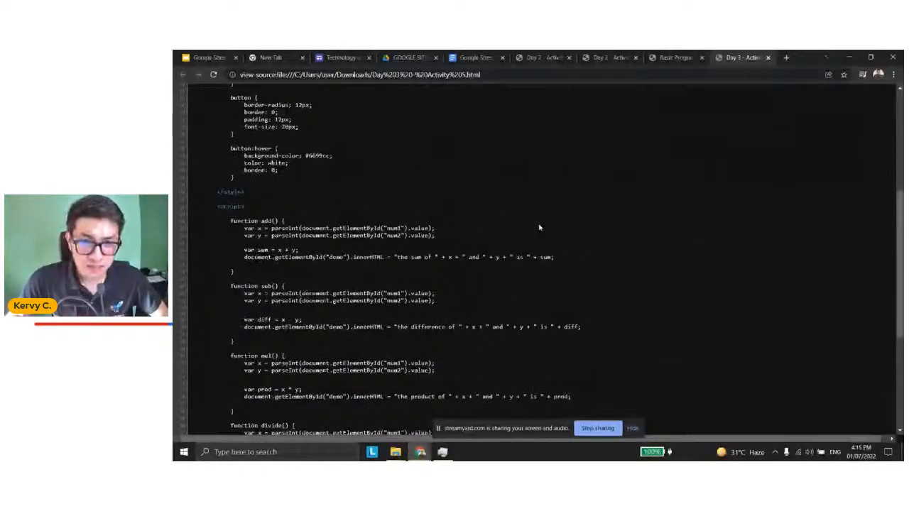
scroll(539, 227, down, 4)
scroll(539, 228, up, 3)
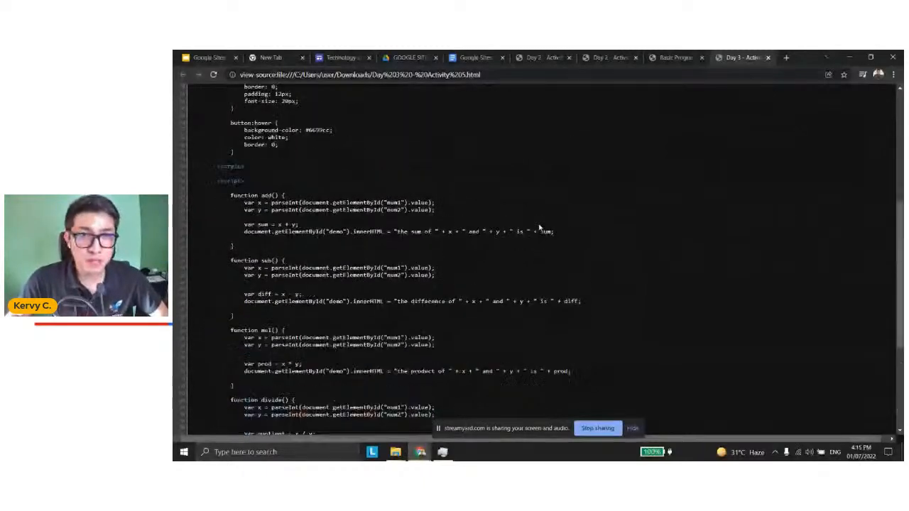
scroll(539, 227, up, 1)
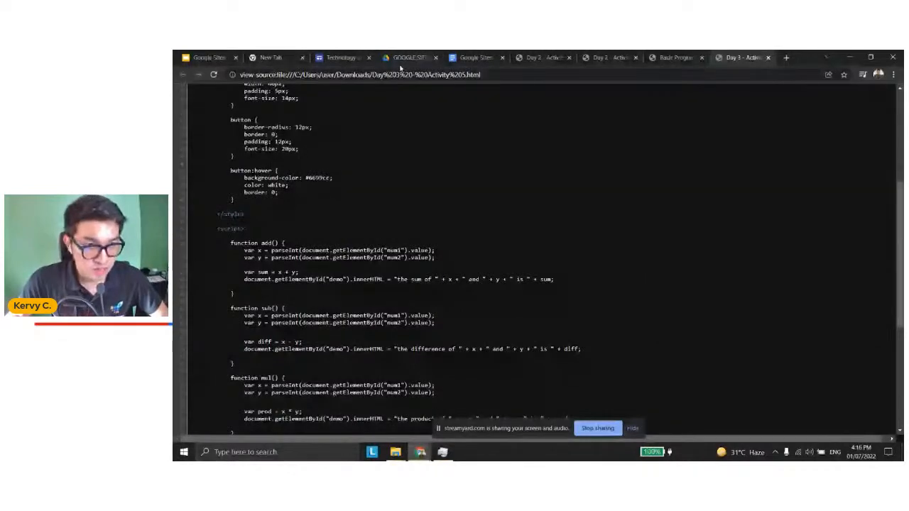
scroll(298, 192, up, 3)
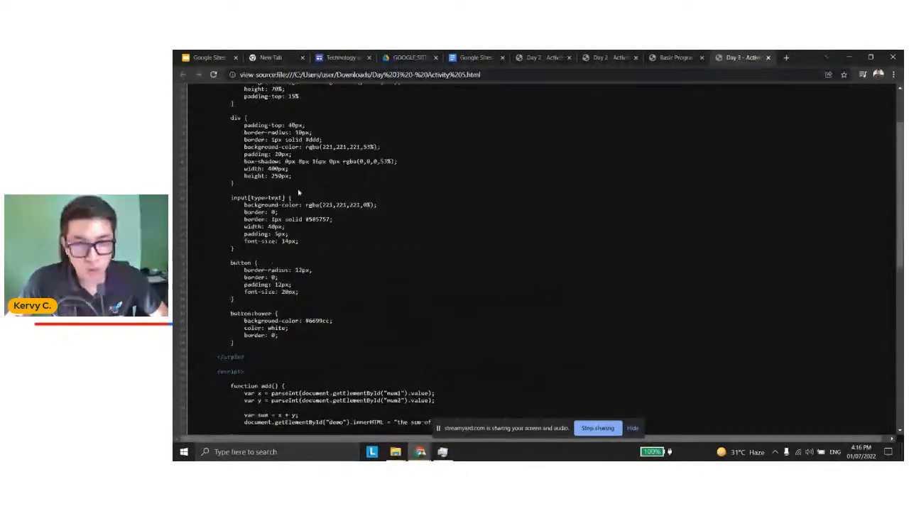
scroll(299, 198, up, 1)
- Return to the Google Sites slide presentation and advance it to the Demonstration slide
click(595, 59)
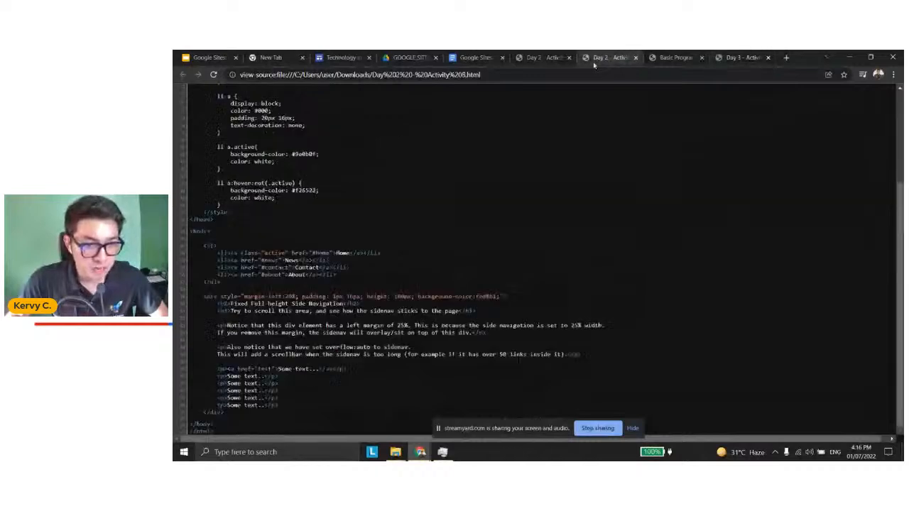
click(220, 56)
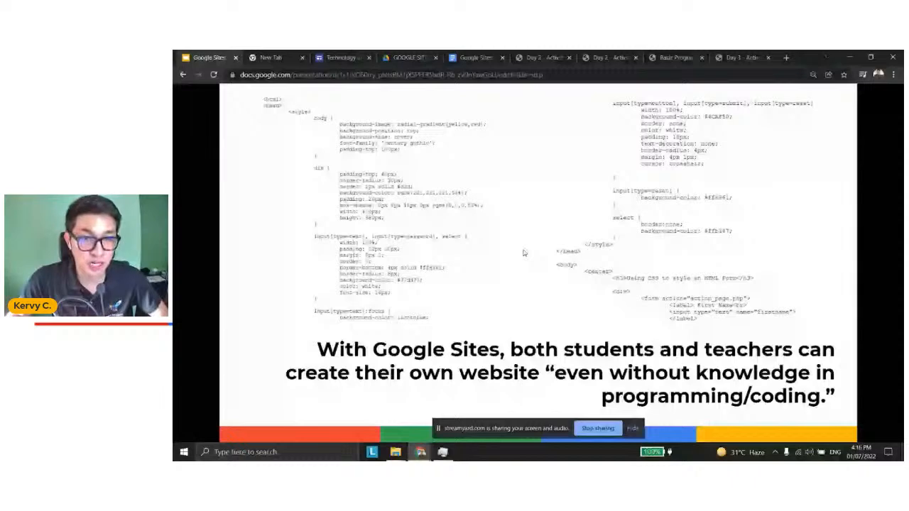
click(528, 250)
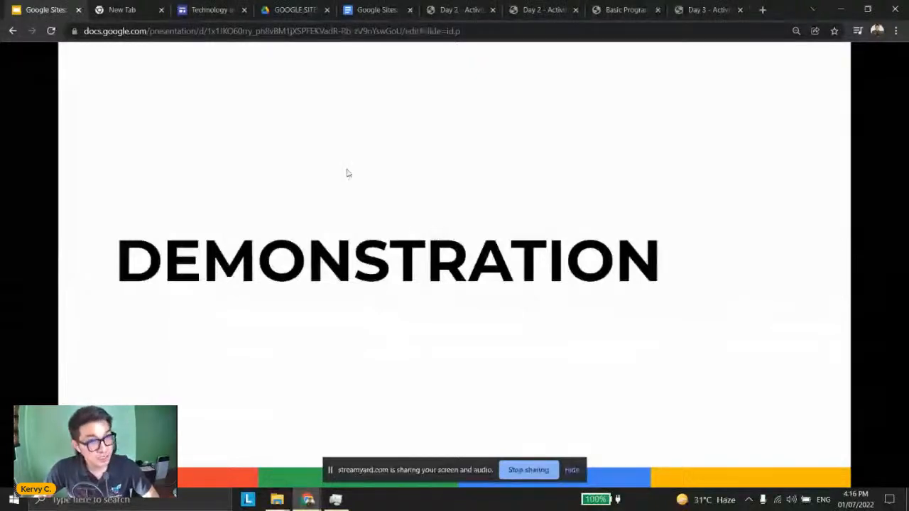
- Look through the full list of Google apps on the blank browser page for Sites
click(139, 10)
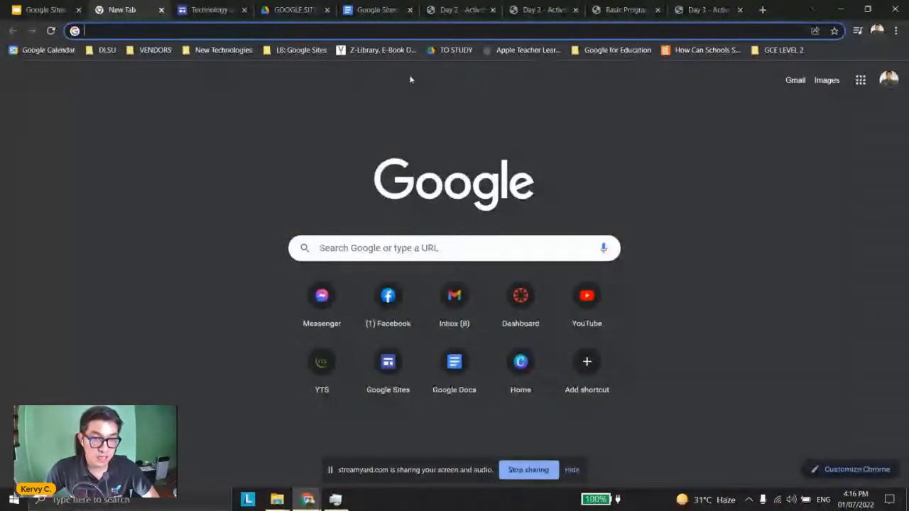
click(860, 85)
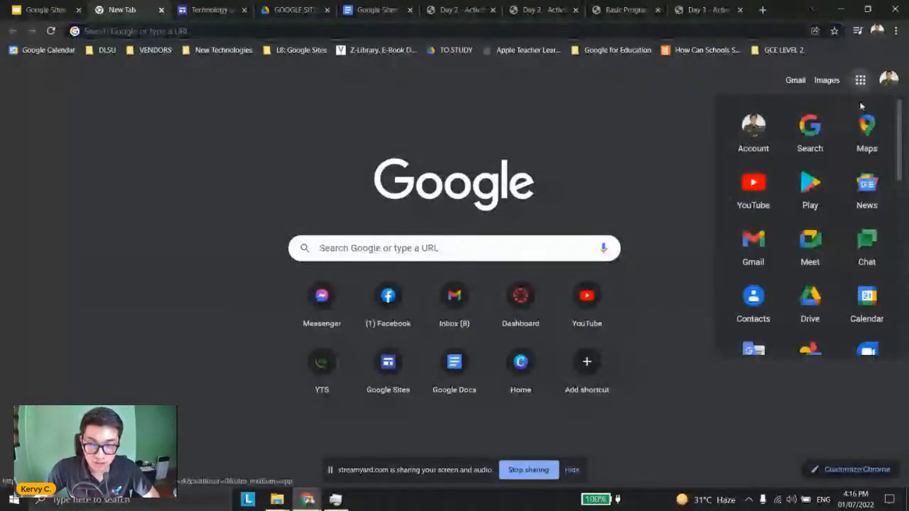
scroll(851, 161, down, 1)
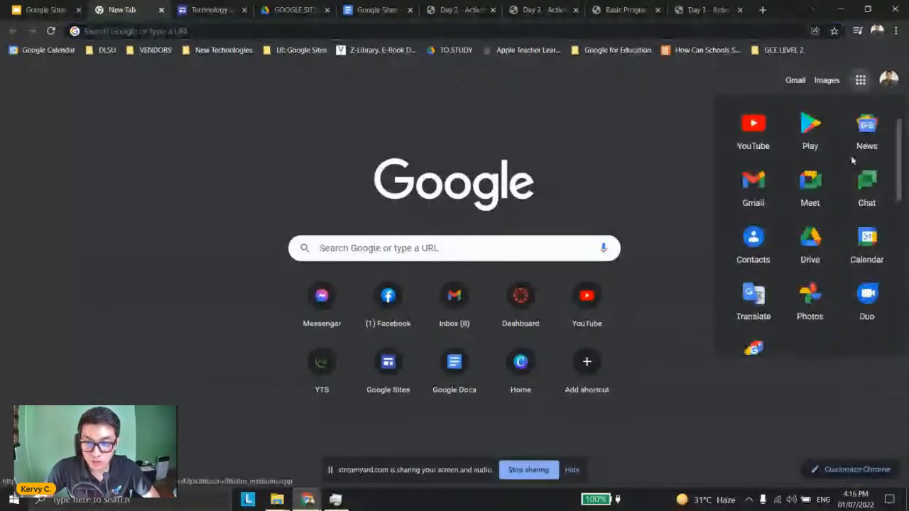
scroll(852, 160, down, 3)
scroll(852, 161, down, 2)
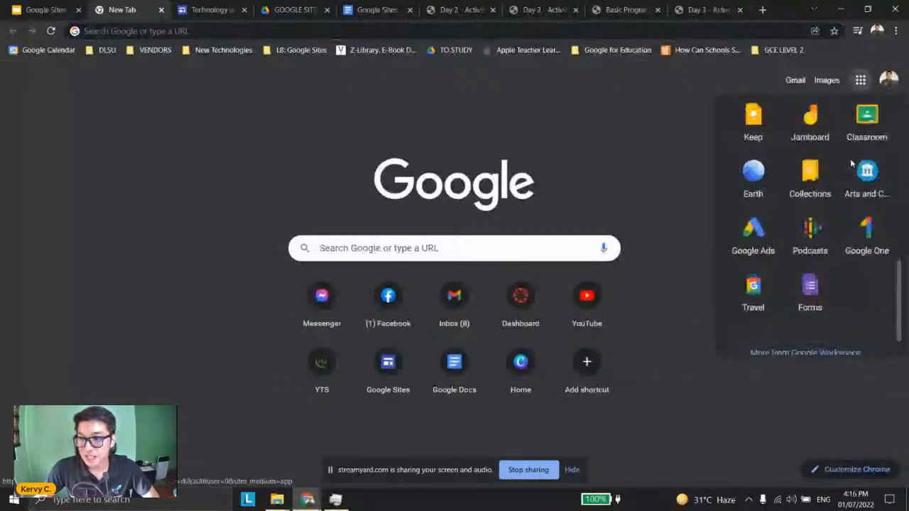
scroll(850, 173, up, 4)
scroll(850, 198, up, 2)
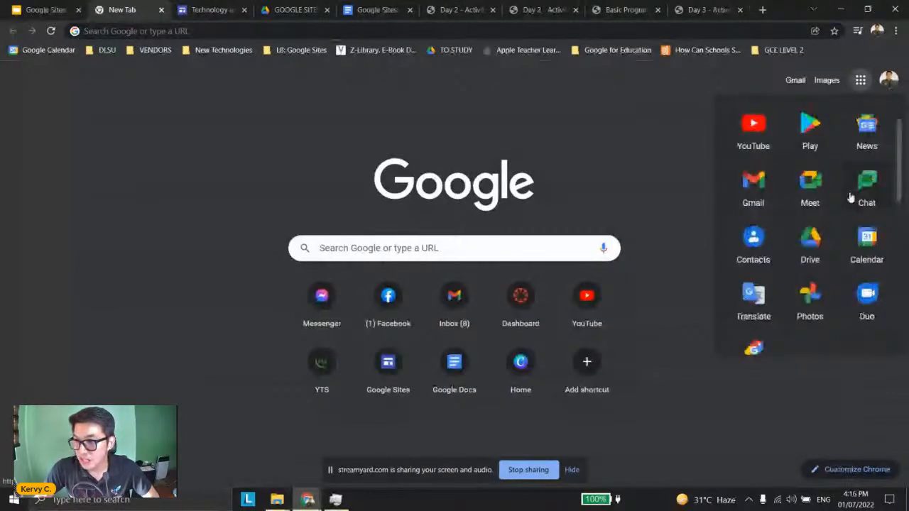
scroll(850, 198, down, 3)
scroll(850, 198, down, 3)
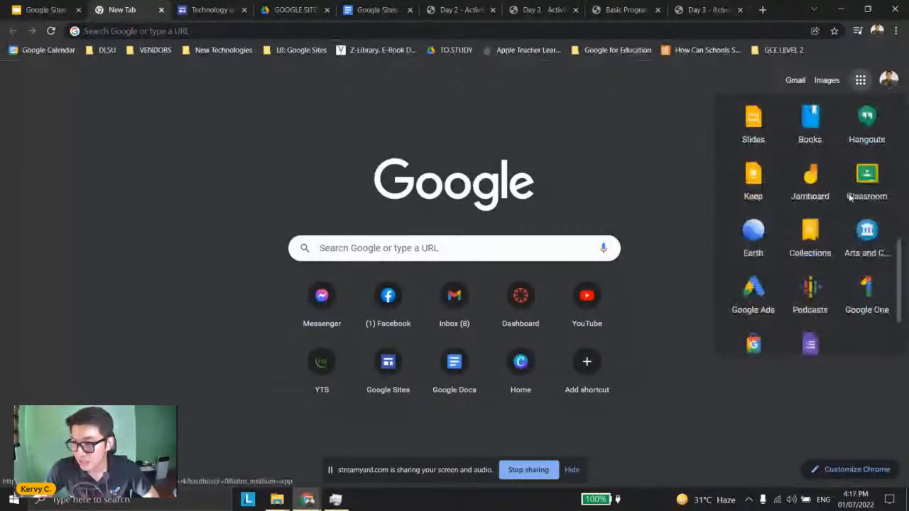
scroll(849, 198, down, 2)
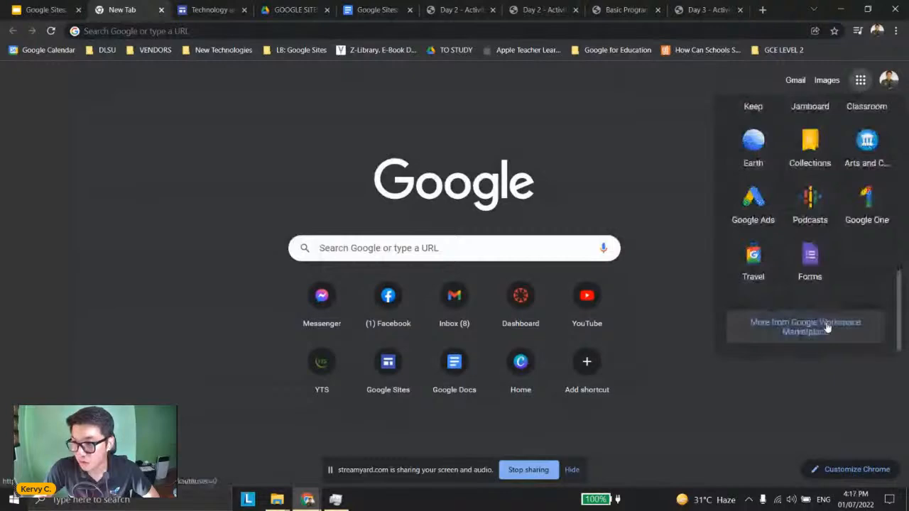
scroll(840, 302, up, 3)
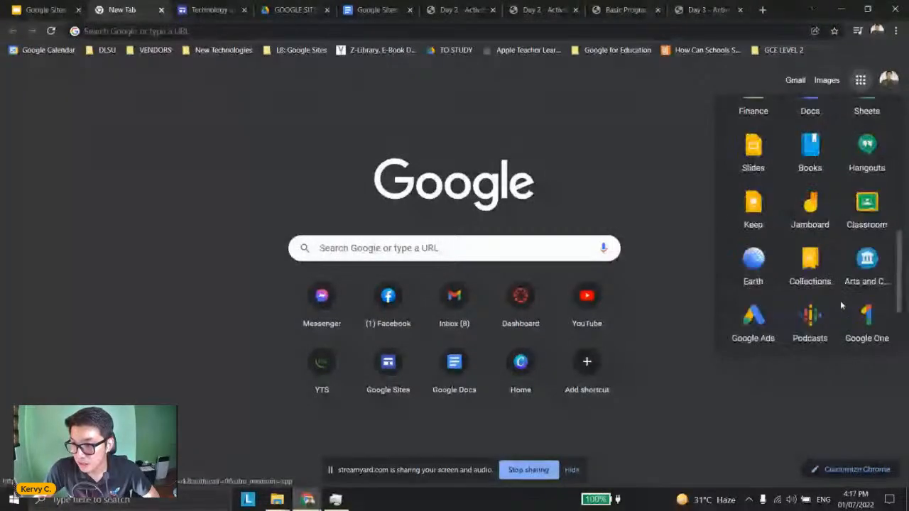
scroll(840, 303, up, 3)
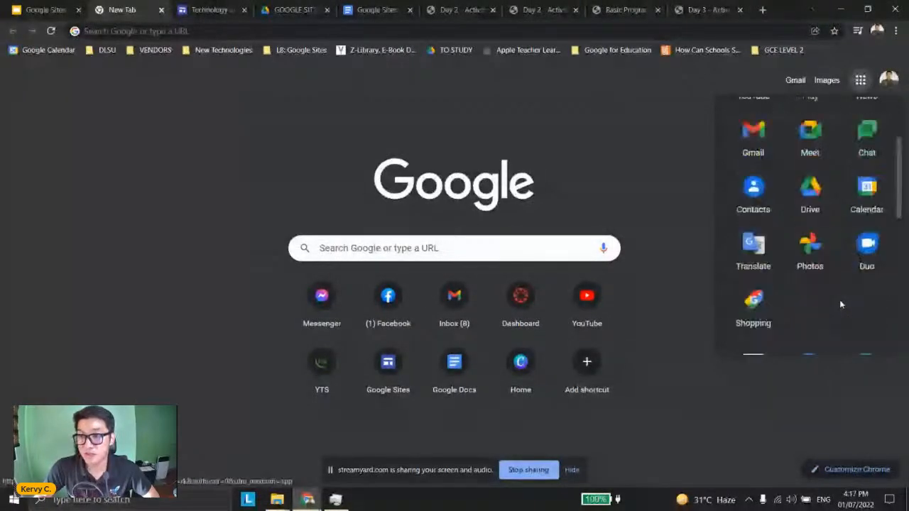
scroll(840, 303, up, 2)
scroll(839, 302, down, 2)
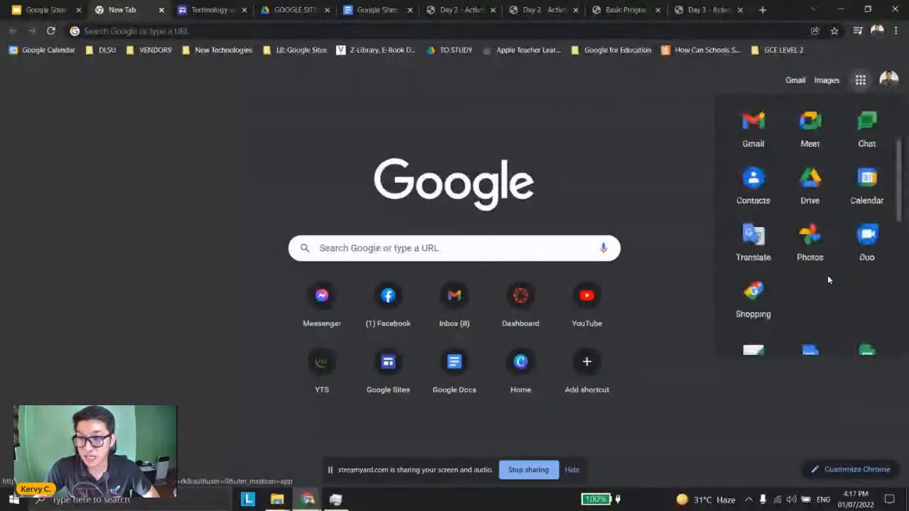
scroll(827, 278, down, 3)
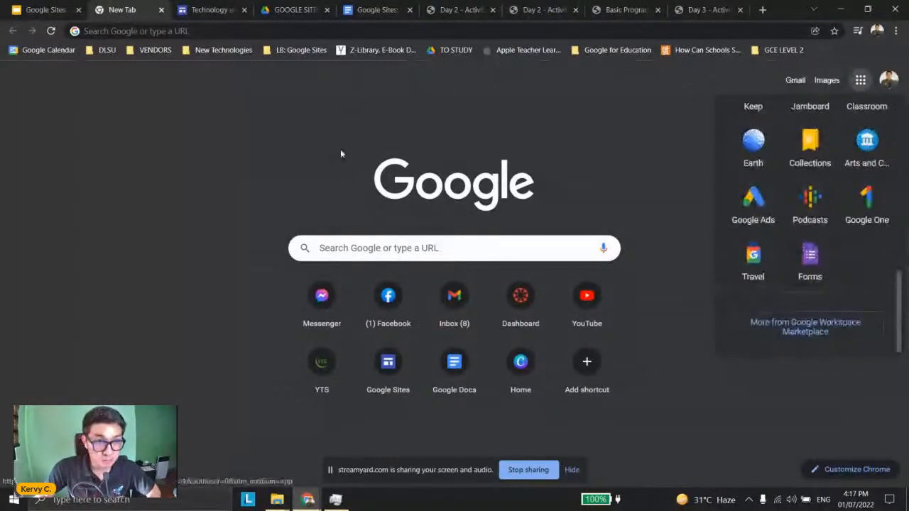
- Go to sites.google.com and start a new blank site
click(112, 31)
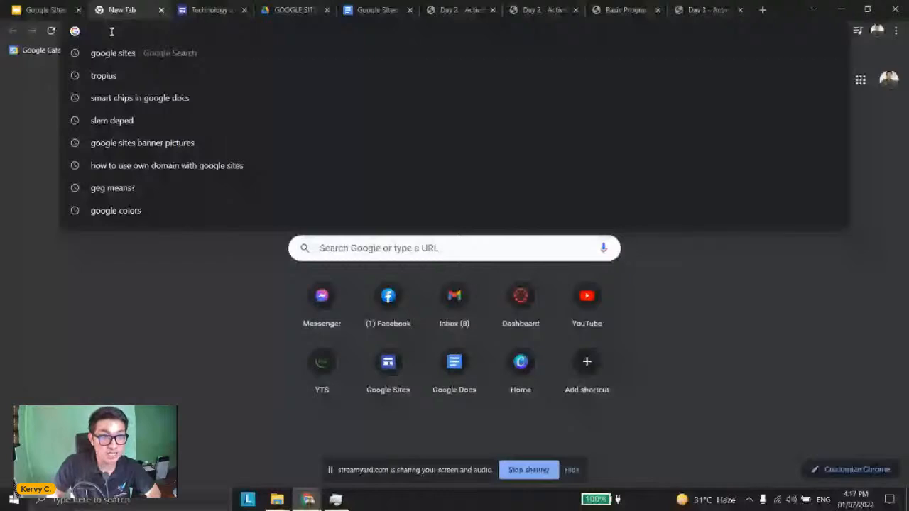
text(sites.go)
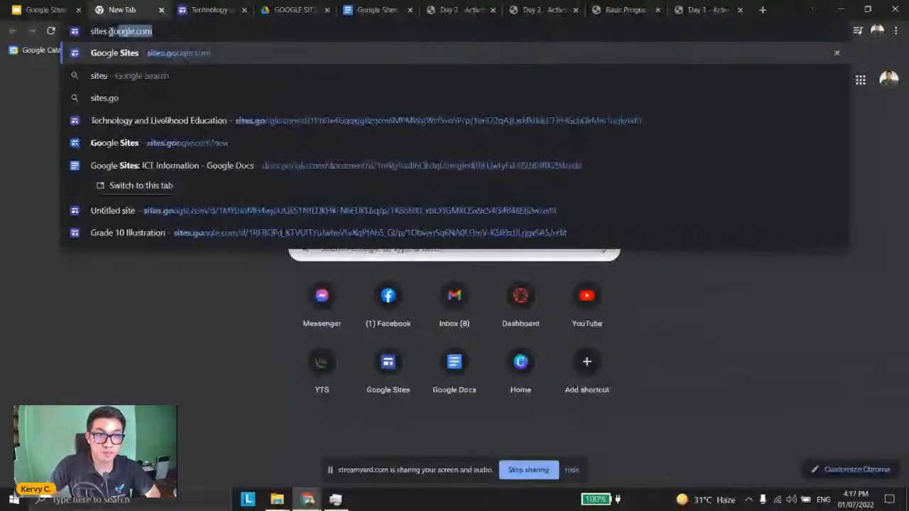
text(ogle.com)
key(Return)
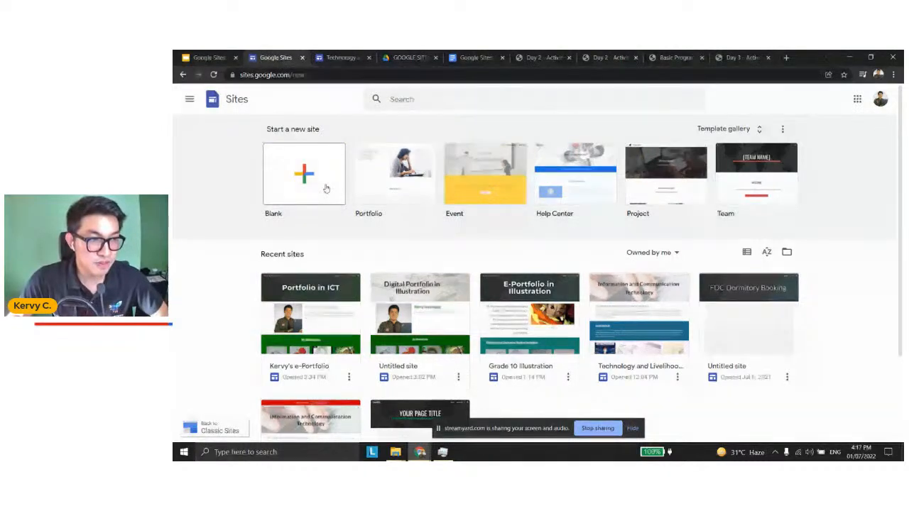
click(326, 188)
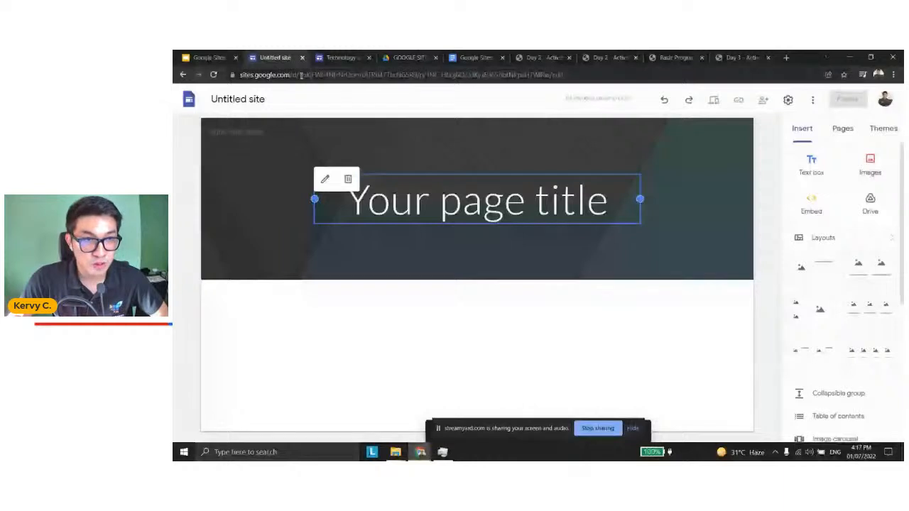
click(301, 76)
text(s)
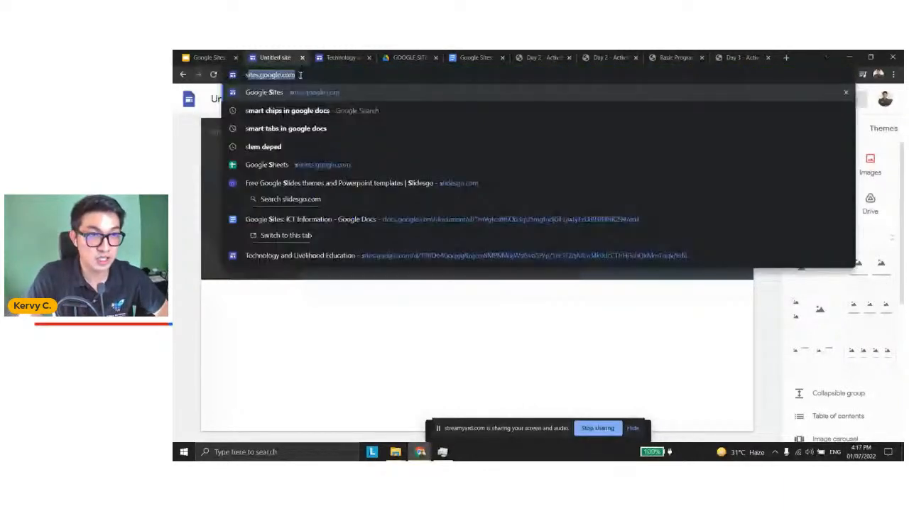
text(ites.new)
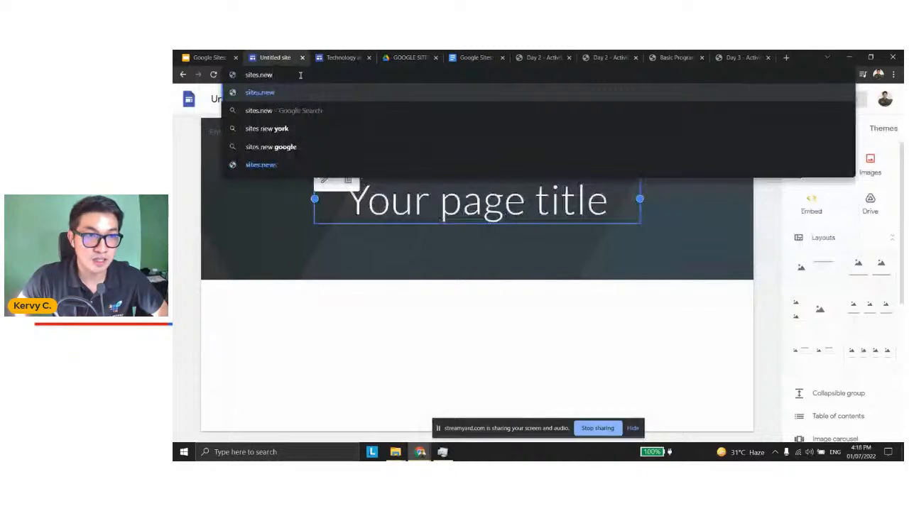
key(Escape)
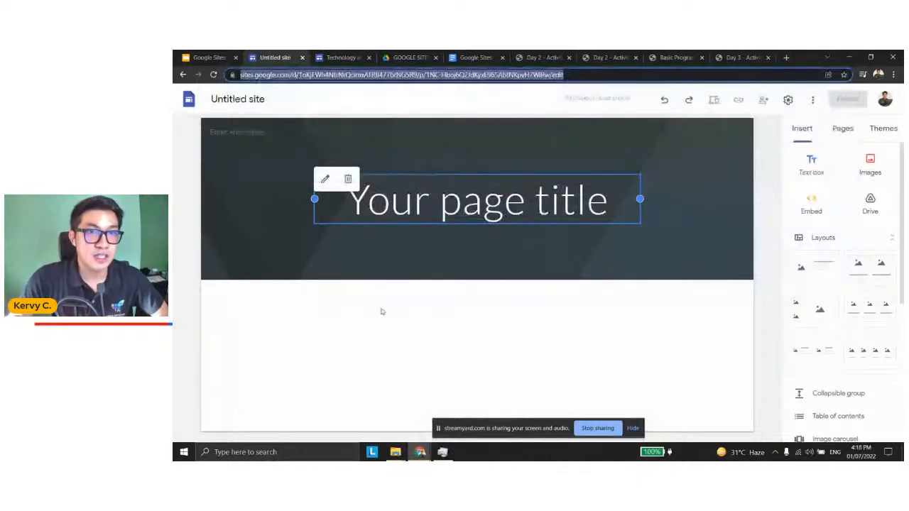
click(368, 288)
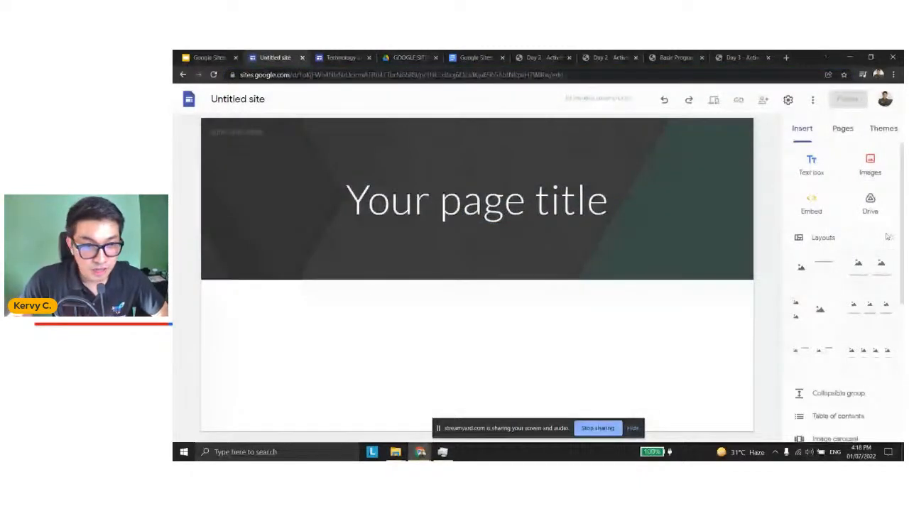
- Name the site with the owner's first name in possessive form followed by "e-Portfolio"
mouse_move(506, 232)
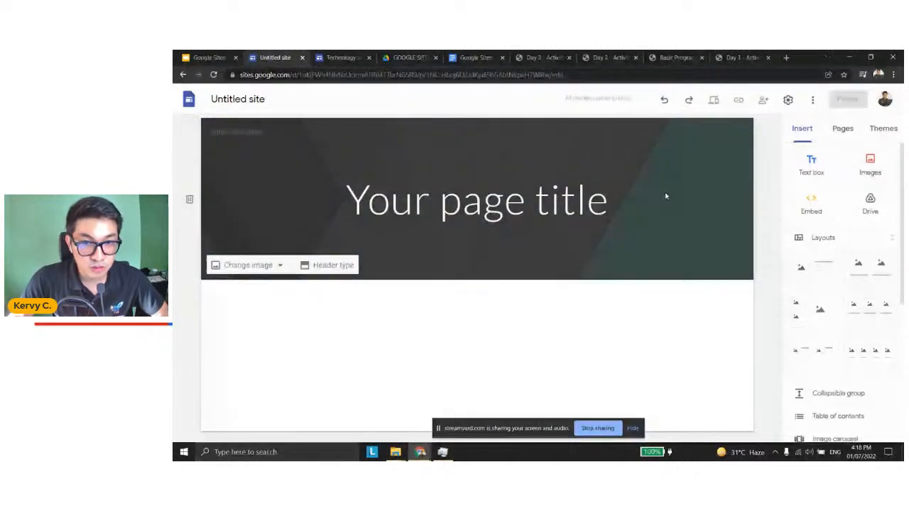
click(262, 132)
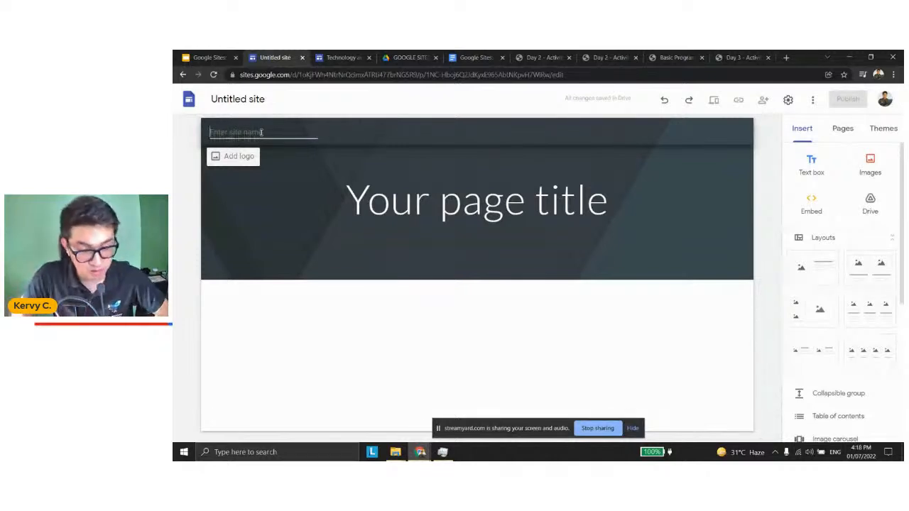
text(Kervy's)
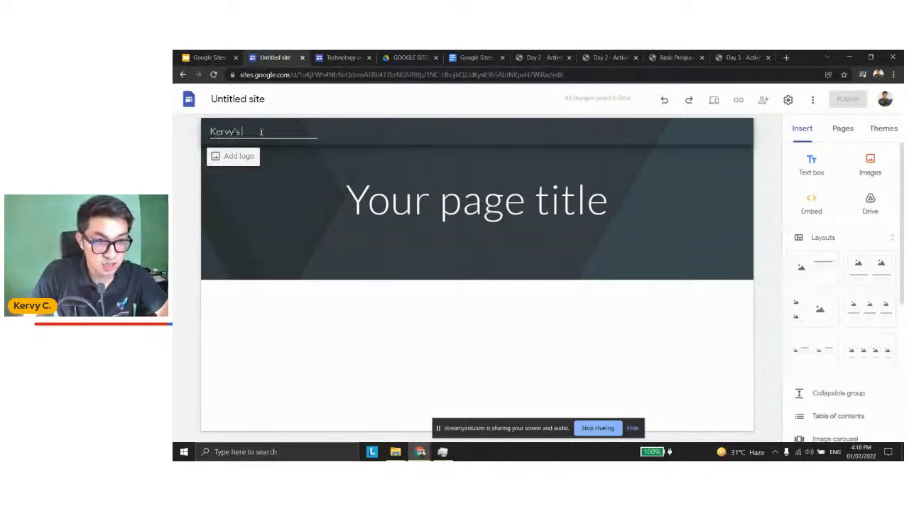
text( e-Plrt)
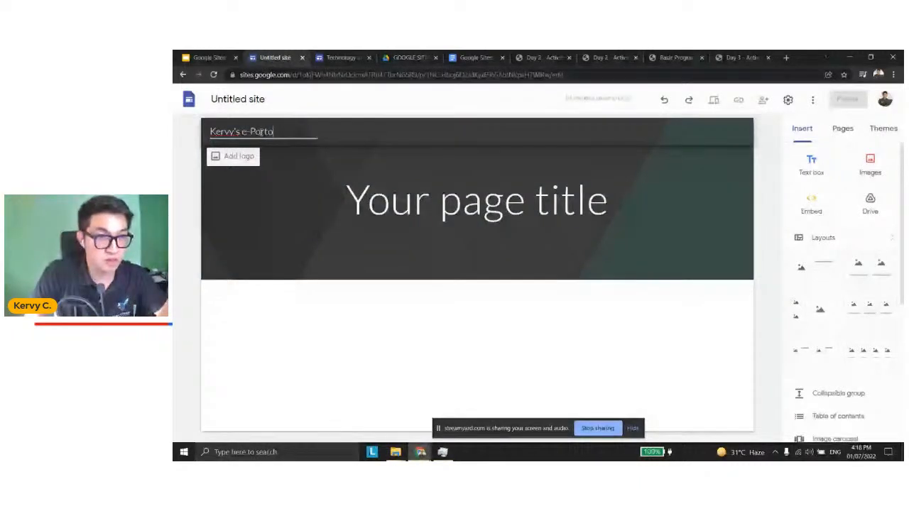
text(folio)
click(364, 310)
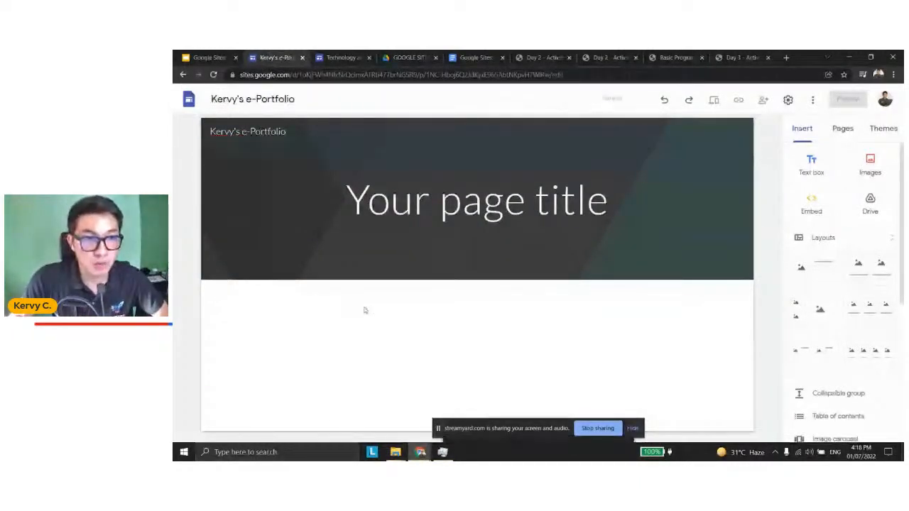
- Replace the placeholder page title in the header with "Portfolio in Illustration"
mouse_move(232, 160)
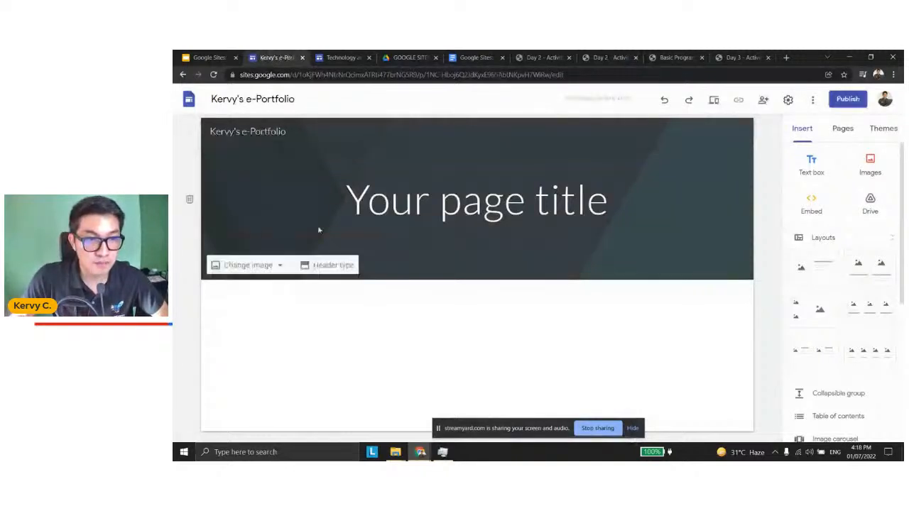
click(355, 191)
triple_click(355, 193)
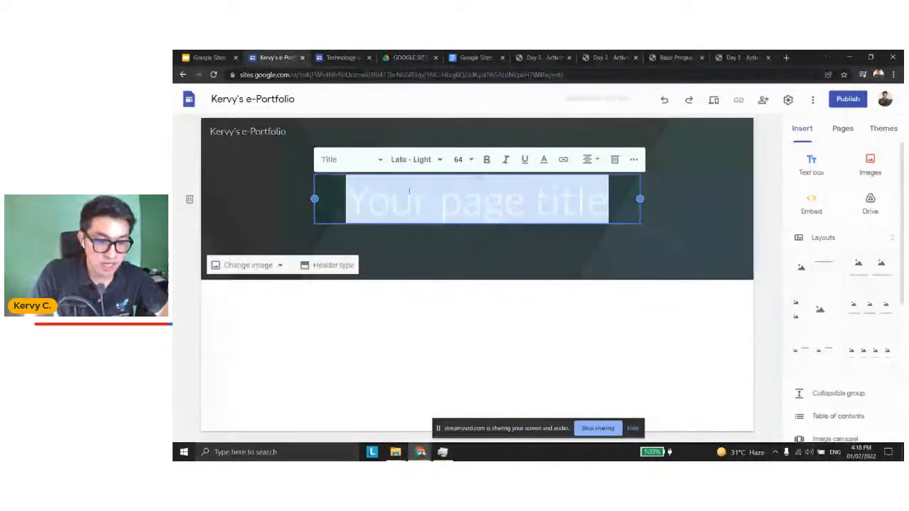
text(Por)
text(tfoli)
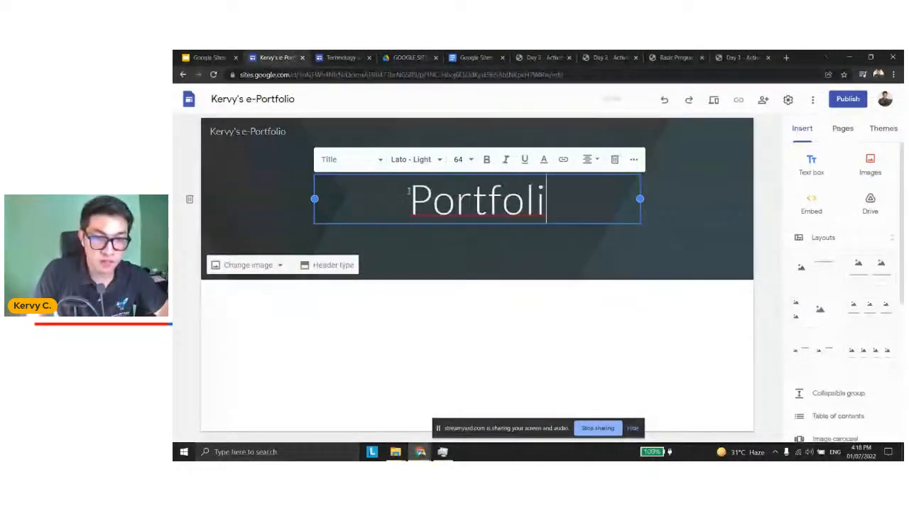
text(o in II)
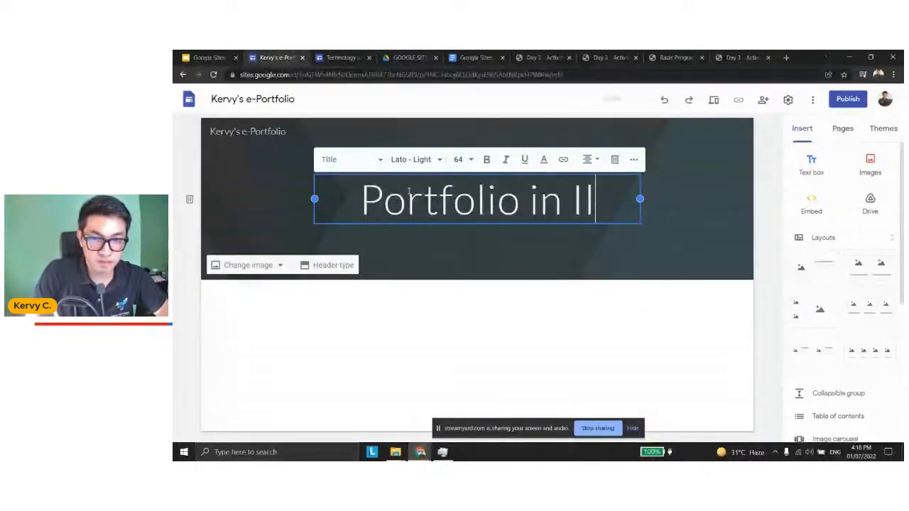
text(ustration)
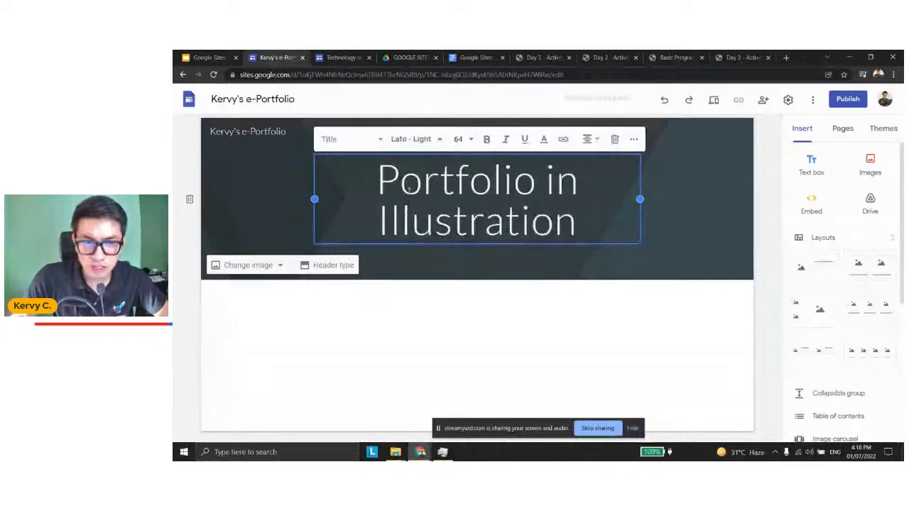
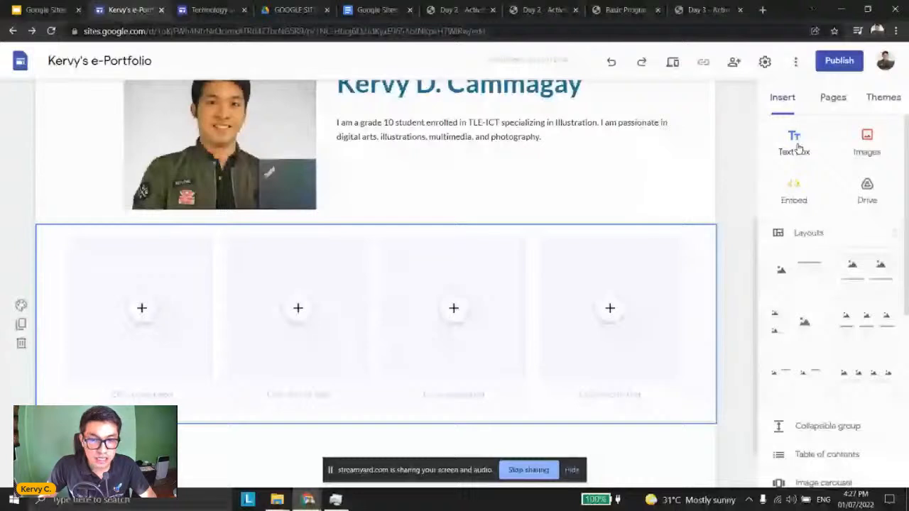
- Add a text box reading "My Illustrations" below the four image placeholders and make its text bold and underlined
click(797, 146)
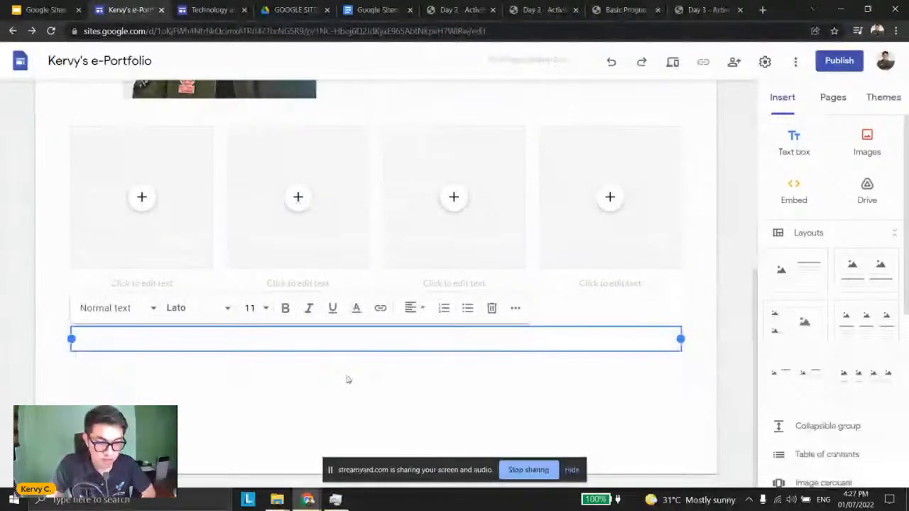
text(My Illustrations)
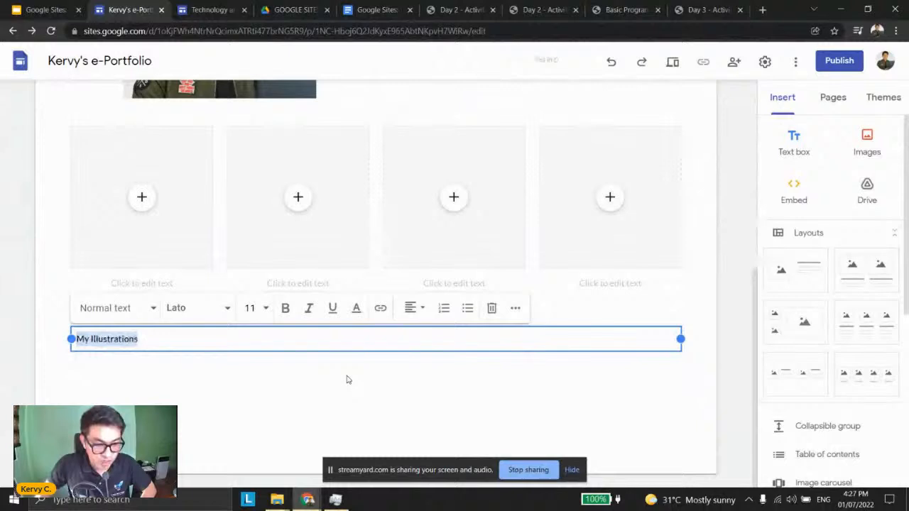
key(ctrl+b)
key(ctrl+u)
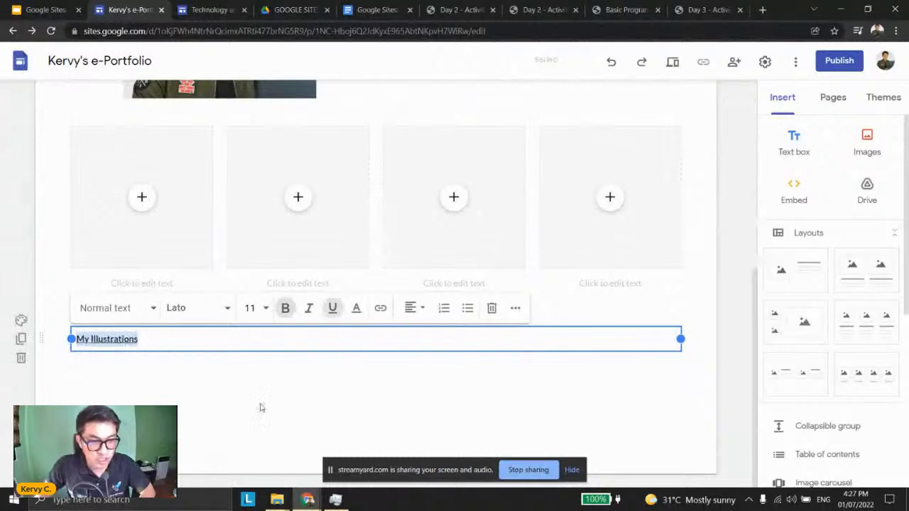
click(281, 414)
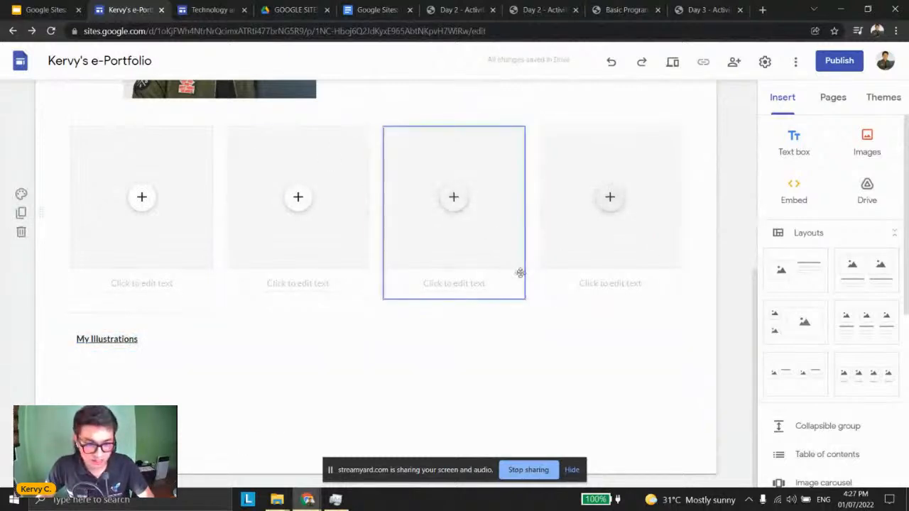
click(140, 340)
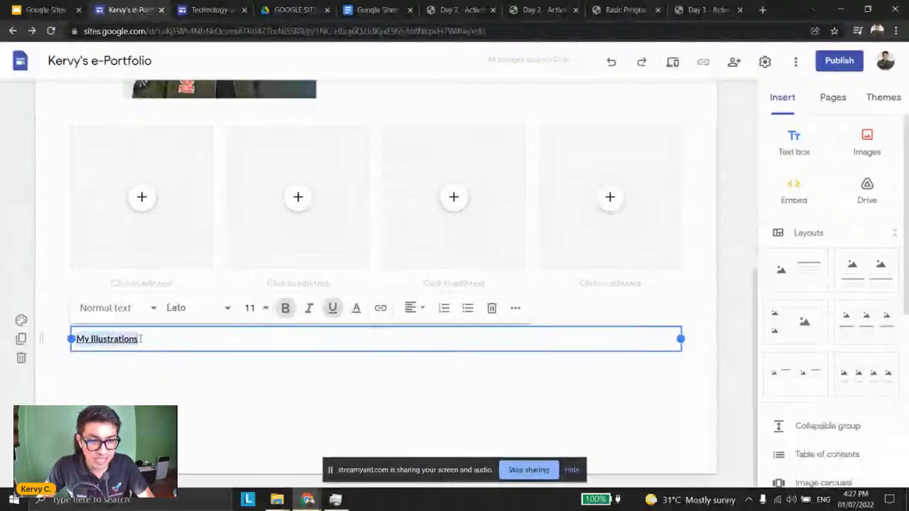
click(281, 412)
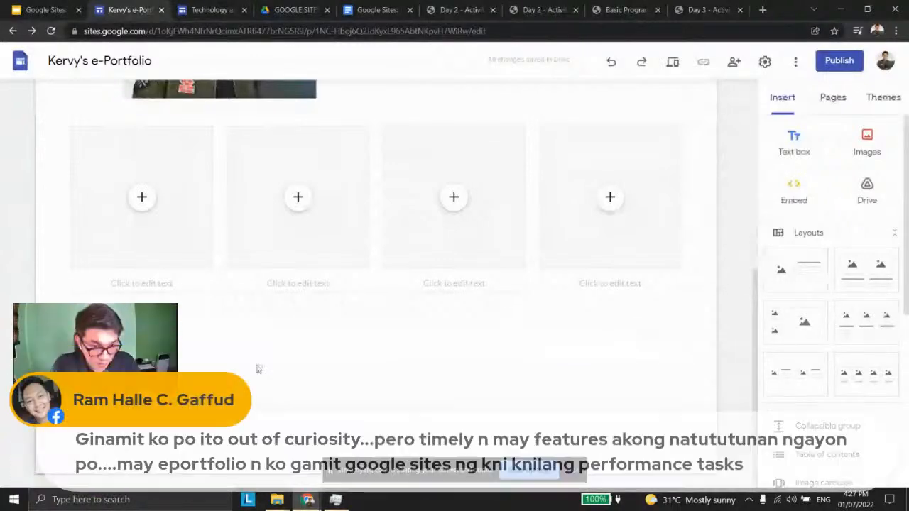
- Move the "My Illustrations" section above the row of four image placeholders
scroll(255, 365, up, 1)
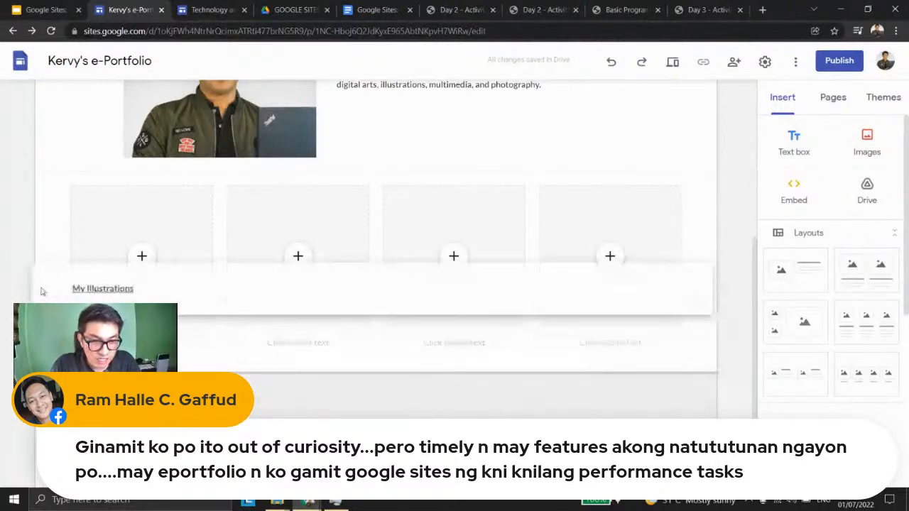
drag(42, 291, 39, 200)
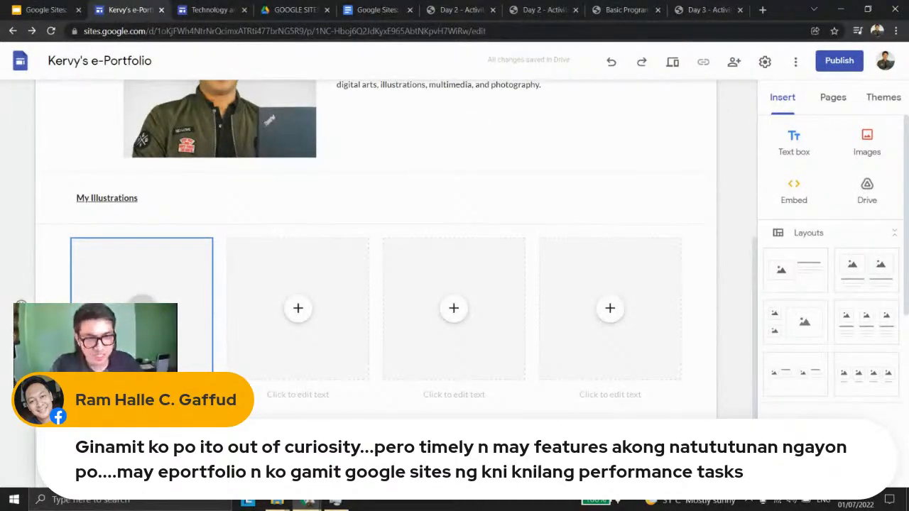
key(ctrl+z)
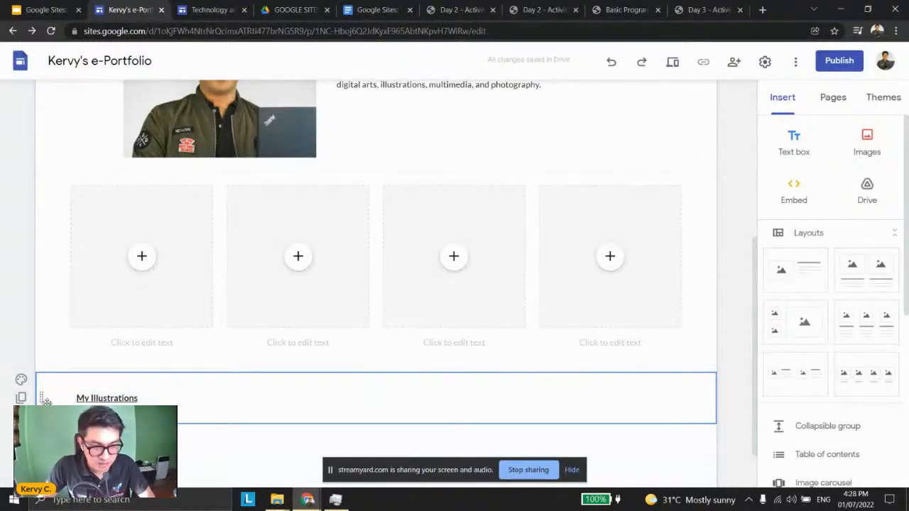
drag(44, 399, 42, 198)
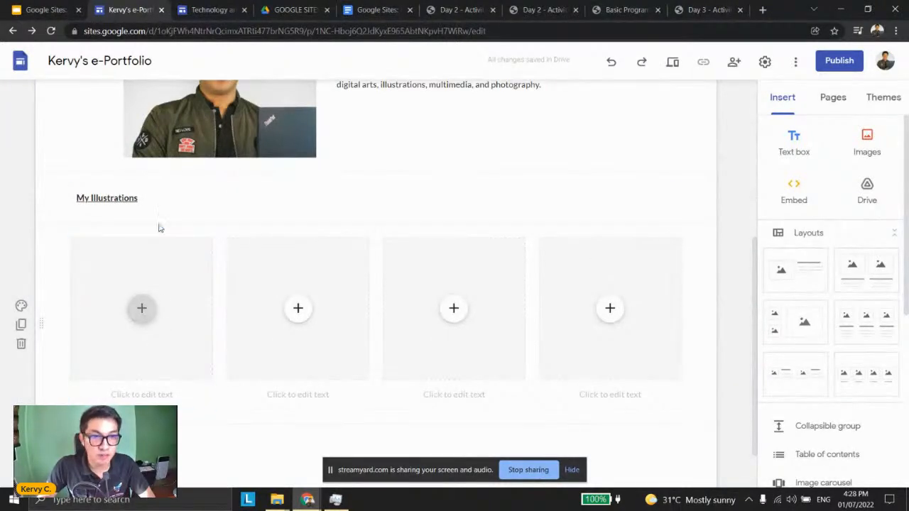
- Set the "My Illustrations" heading to font size 14 and center it
click(149, 199)
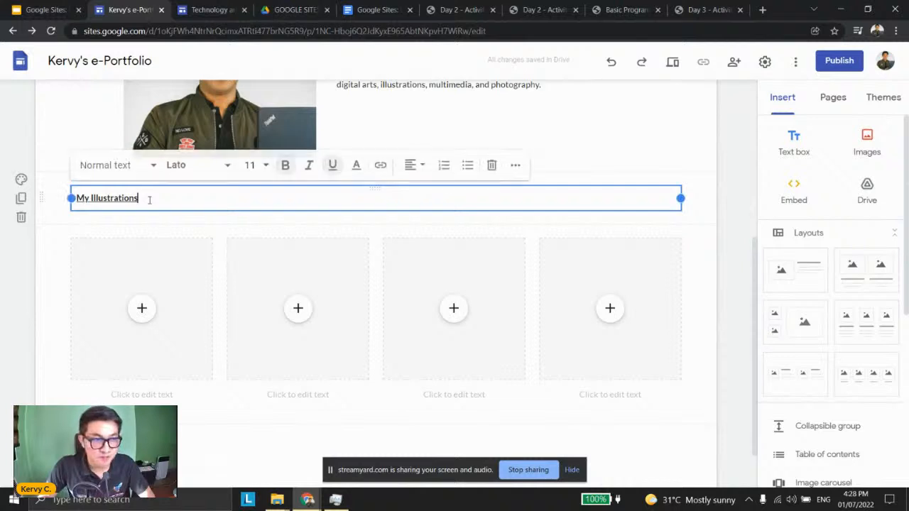
key(ctrl+a)
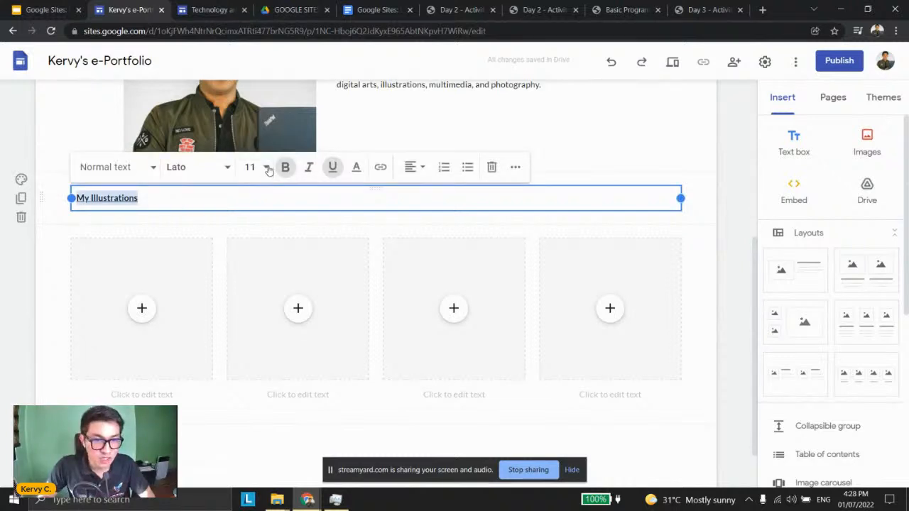
click(265, 166)
click(254, 347)
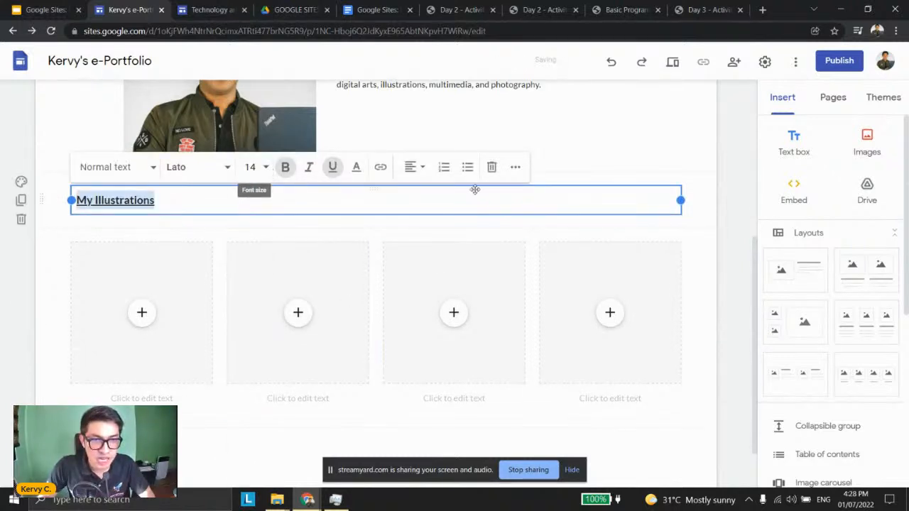
click(414, 168)
click(410, 200)
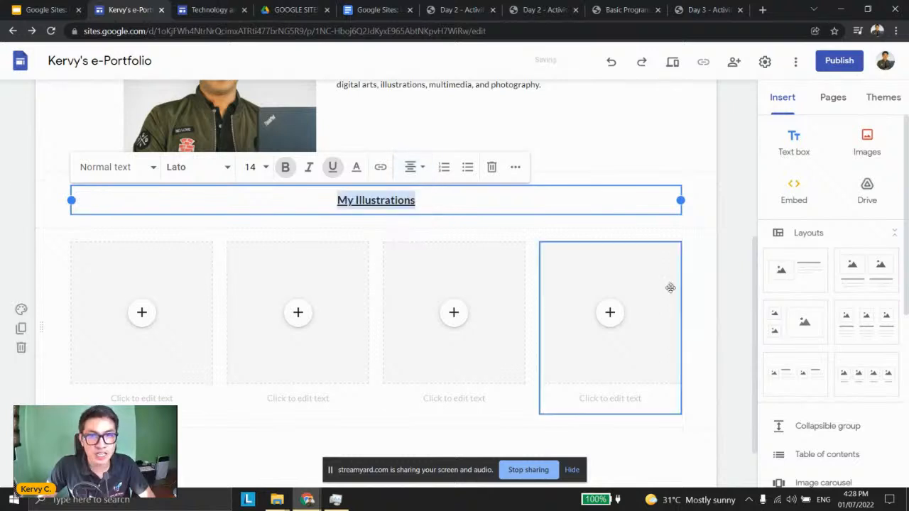
click(724, 243)
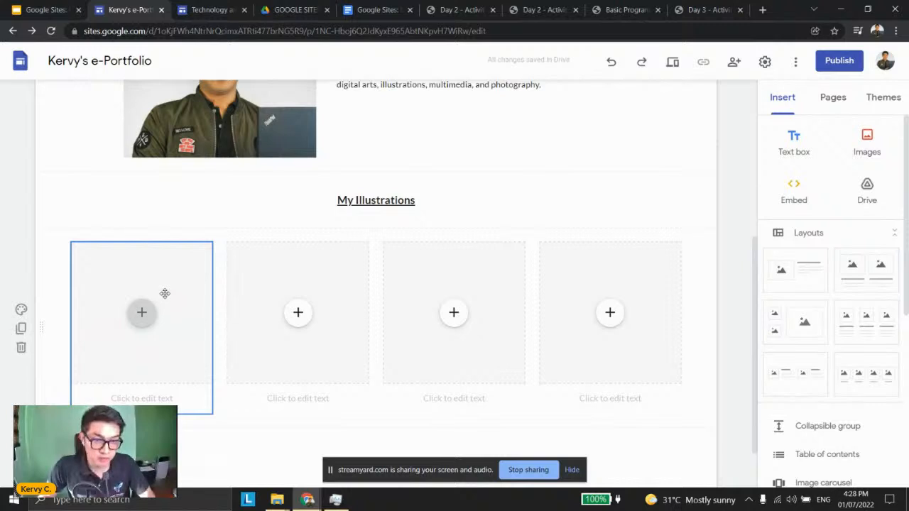
- Insert the owl drawing Daiz1.jpg from the recent Google Drive images into the first placeholder of the illustrations row
click(141, 313)
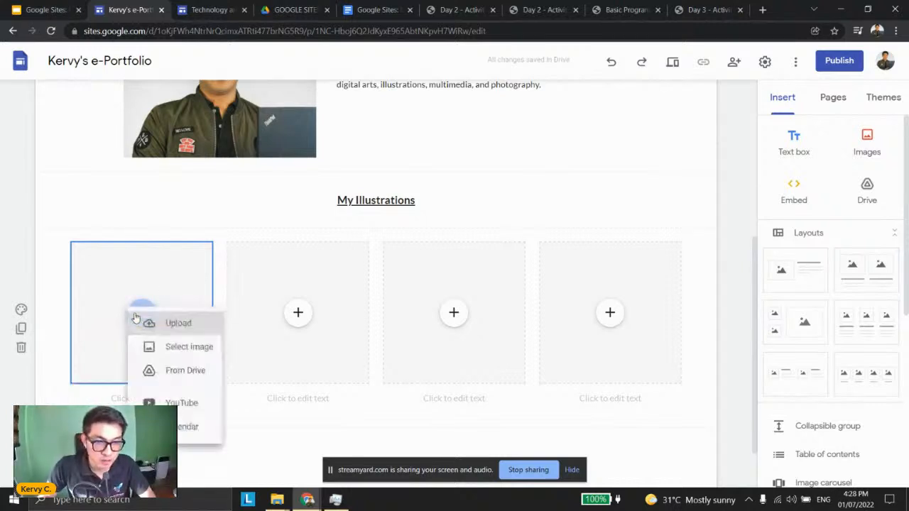
click(170, 354)
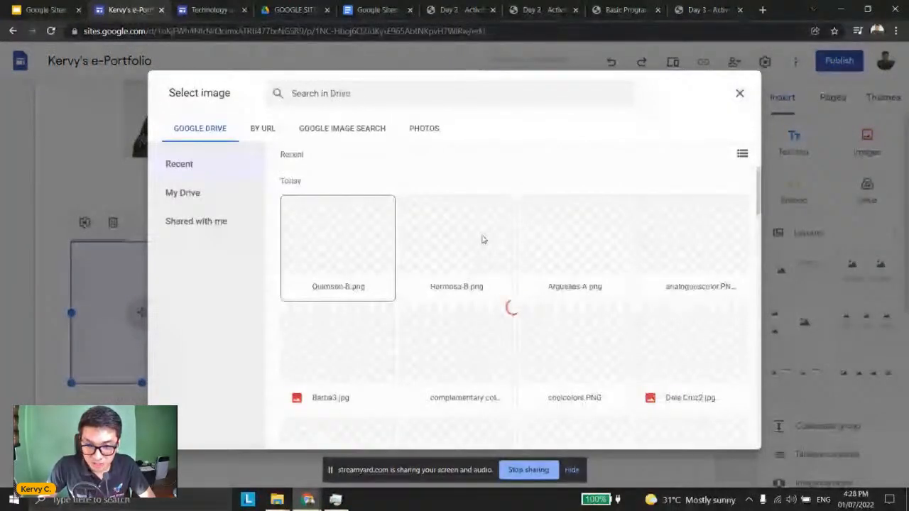
scroll(482, 240, down, 10)
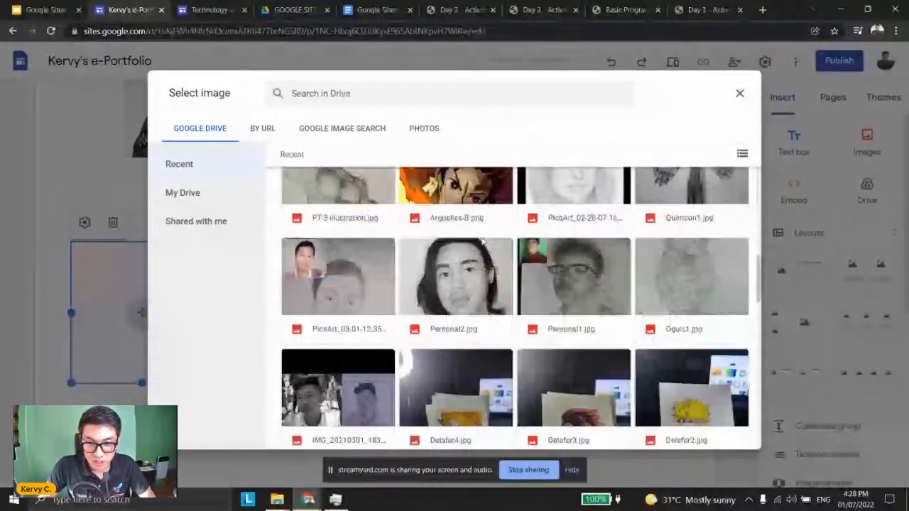
scroll(480, 244, down, 1)
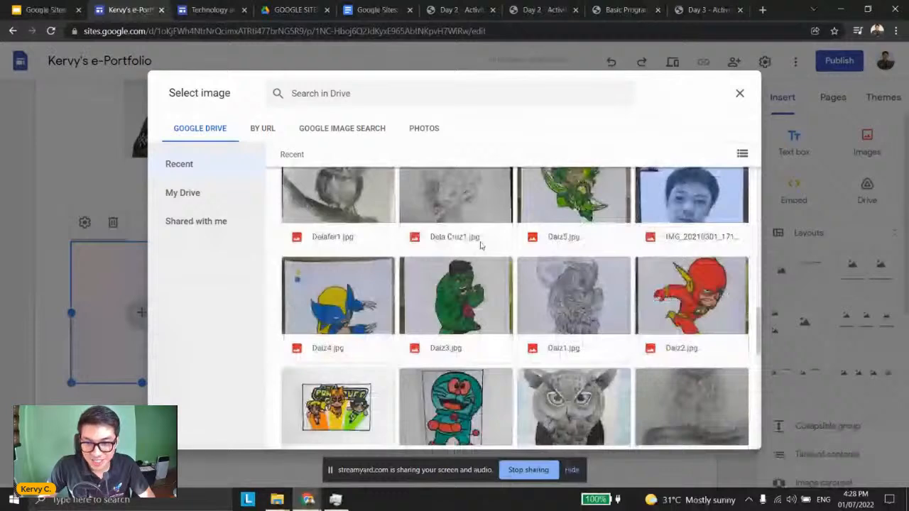
double_click(568, 288)
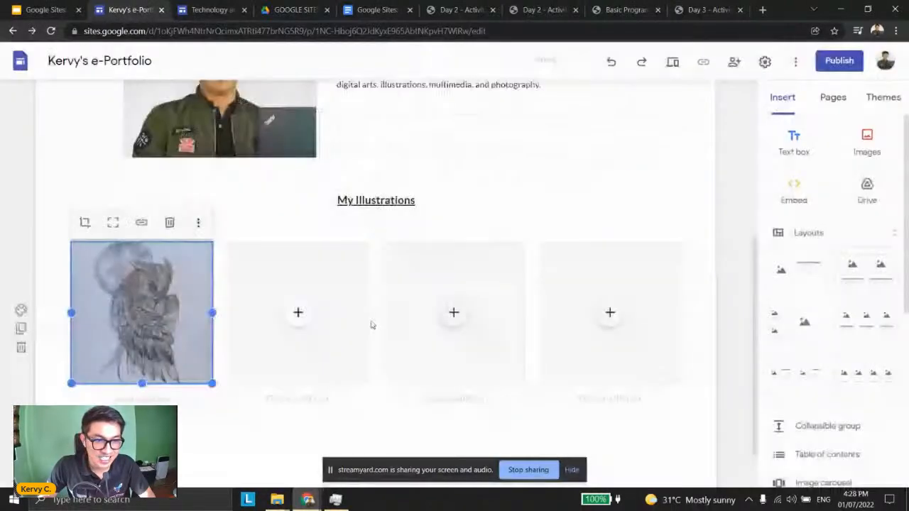
- Browse the GOOGLE SITES folder in Google Drive for an image to fill the second illustration placeholder
click(296, 317)
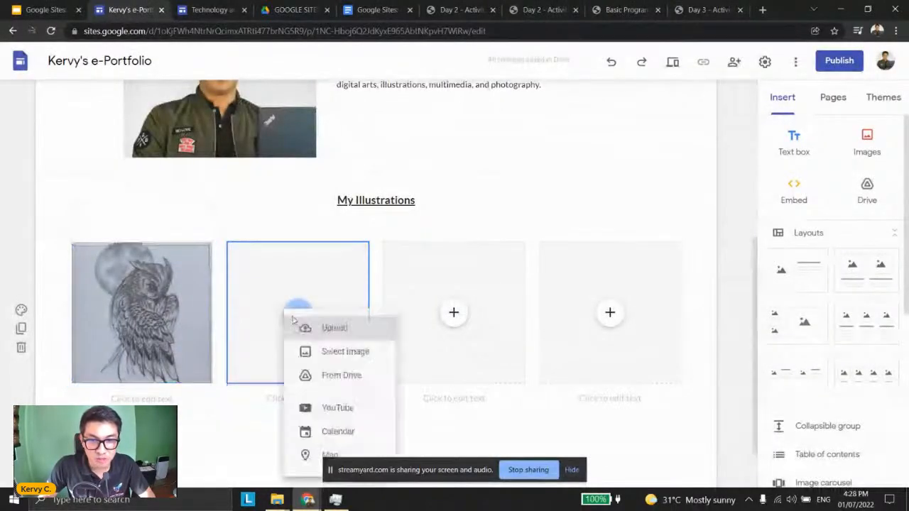
click(470, 231)
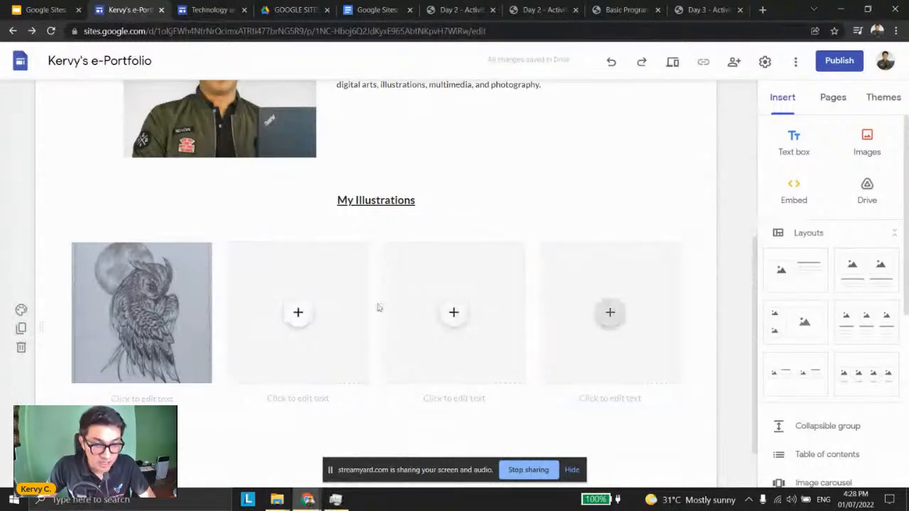
click(296, 311)
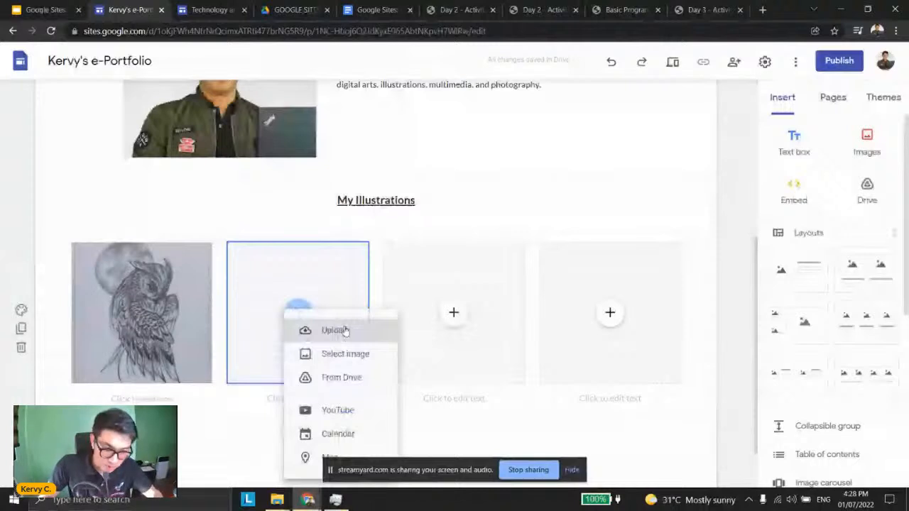
click(355, 377)
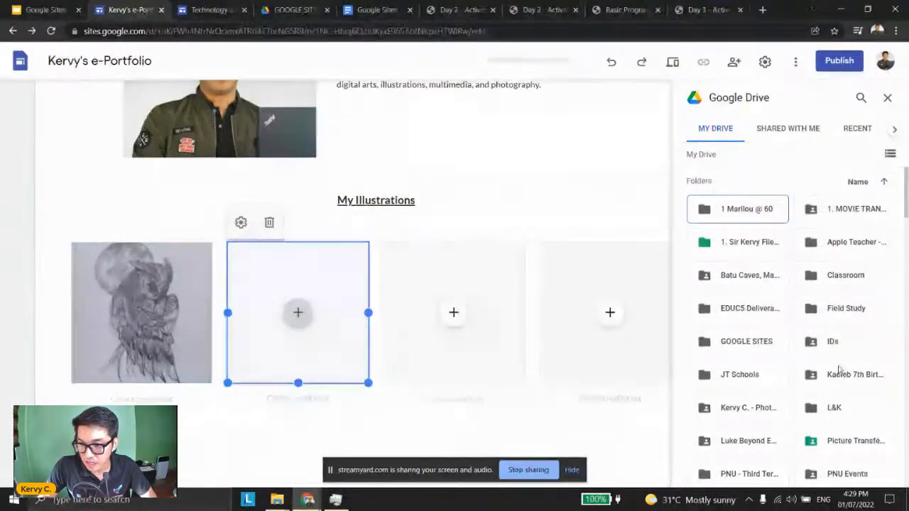
double_click(746, 342)
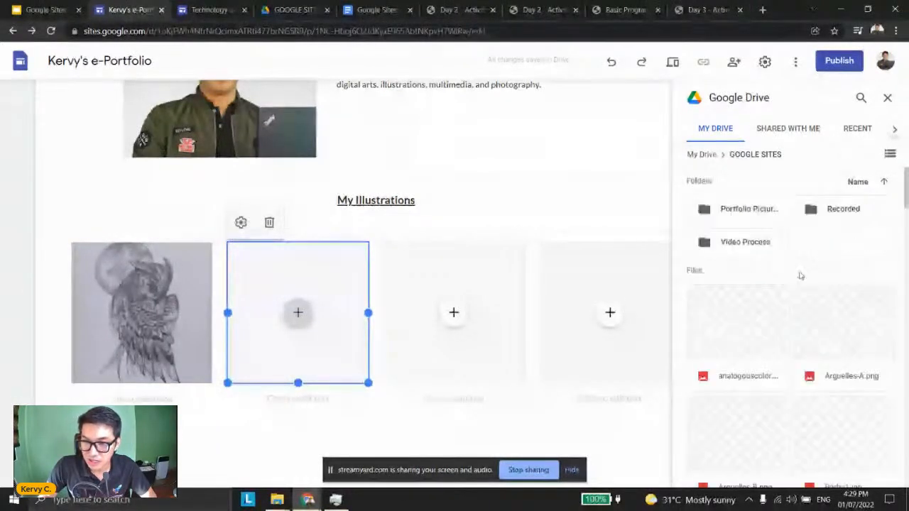
- Insert the red superhero drawing Daiz2.jpg into the second placeholder of the illustrations row
scroll(809, 298, down, 5)
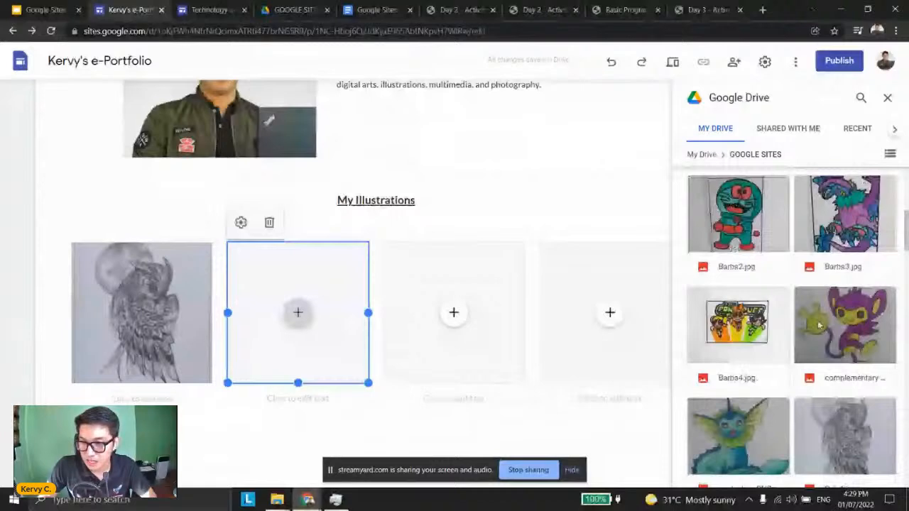
scroll(818, 325, down, 5)
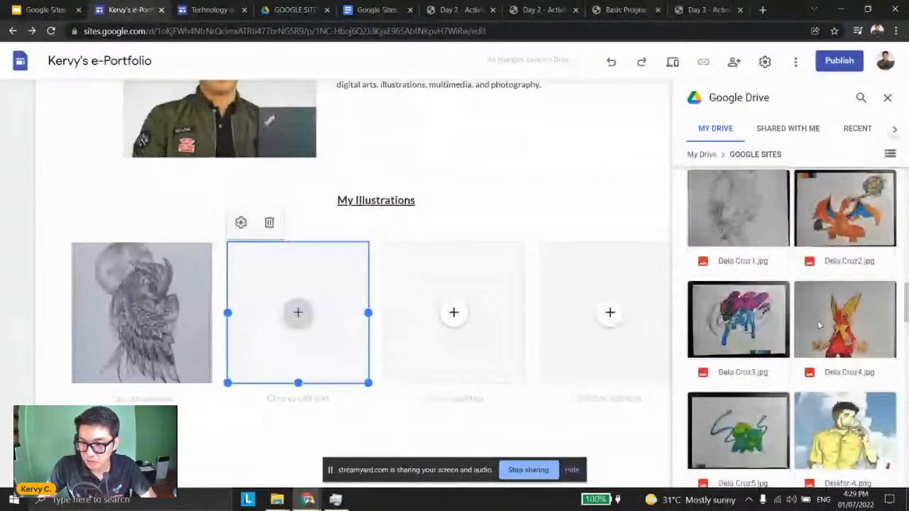
scroll(818, 321, down, 5)
scroll(819, 325, down, 5)
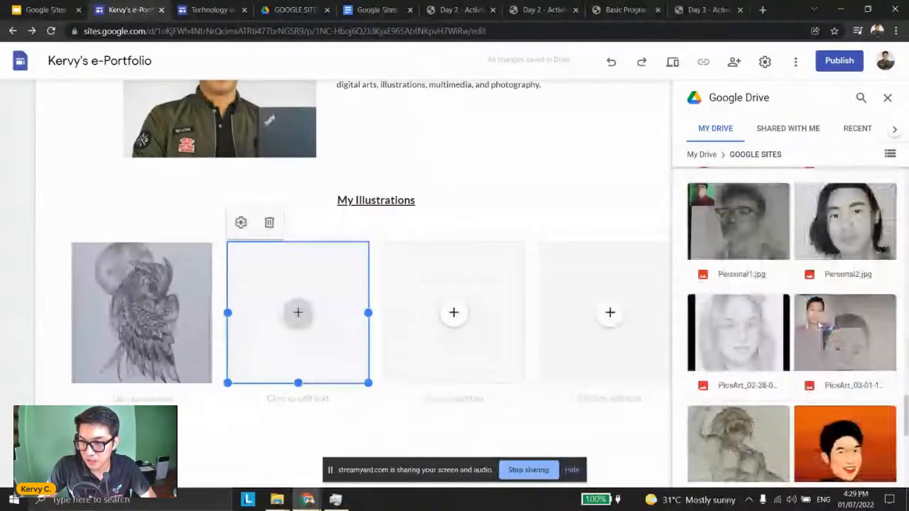
scroll(820, 325, up, 5)
scroll(820, 326, down, 8)
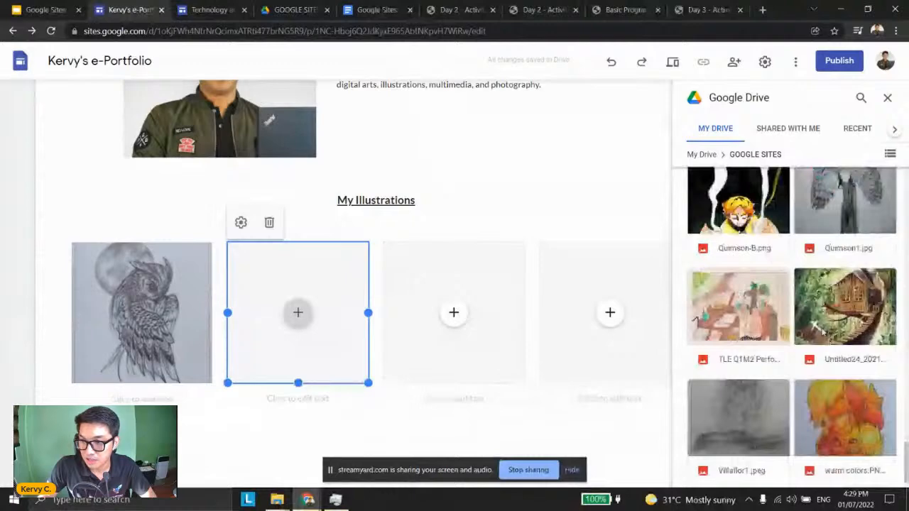
scroll(822, 330, up, 5)
scroll(826, 334, up, 5)
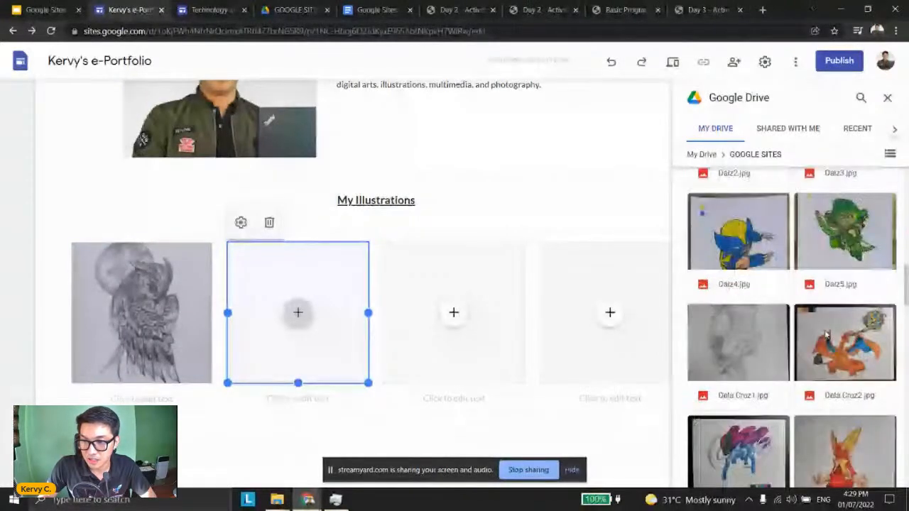
scroll(826, 335, up, 3)
click(754, 315)
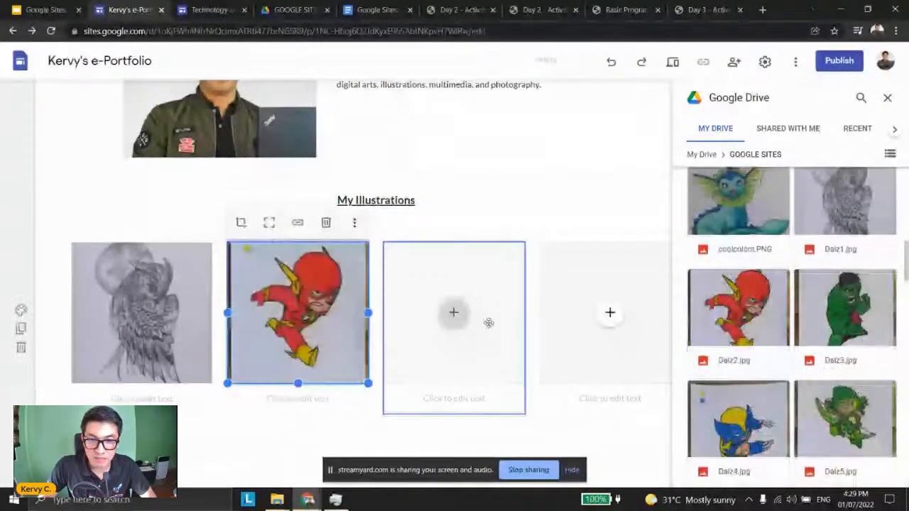
- Insert the long-haired pencil portrait, the PicsArt_02-28-07 file from recent Google Drive images, into the third placeholder of the illustrations row
click(454, 312)
click(493, 378)
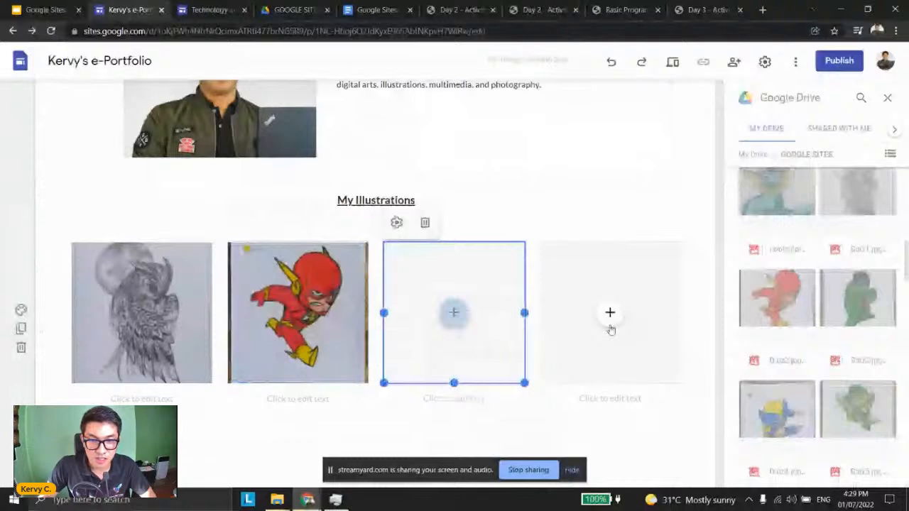
click(611, 329)
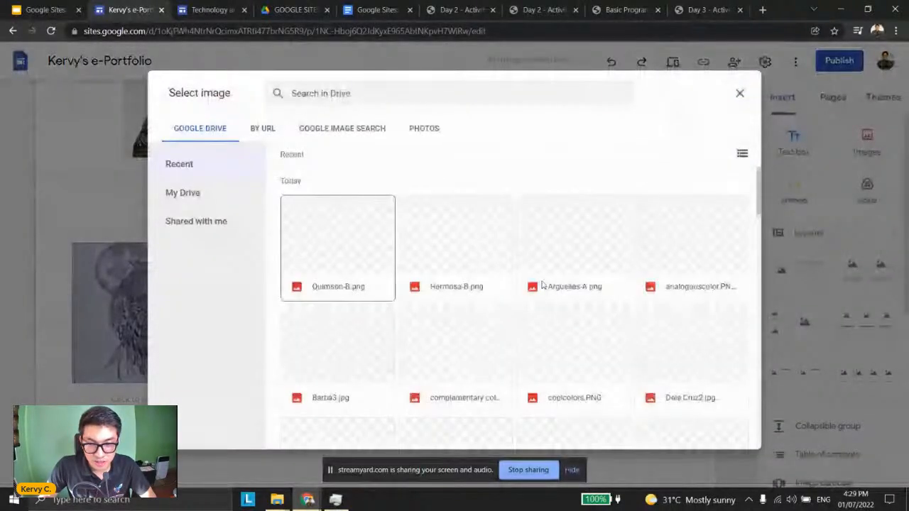
scroll(542, 285, down, 5)
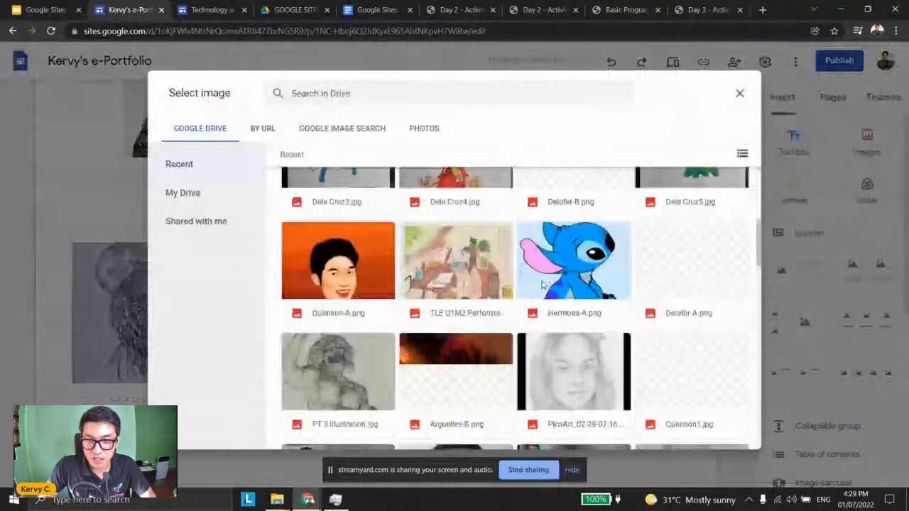
scroll(541, 284, down, 3)
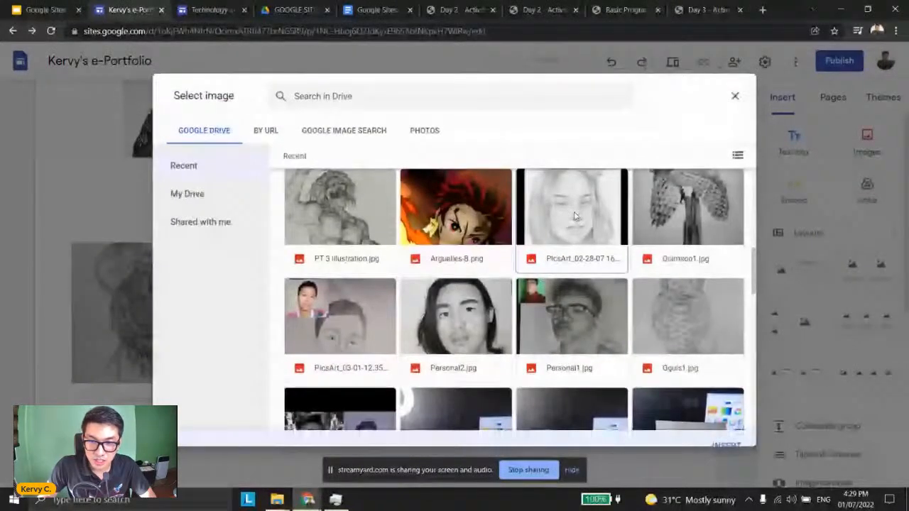
double_click(575, 216)
- Insert the treehouse painting, the Untitled24 file from recent Google Drive images, into the fourth placeholder of the illustrations row
click(611, 316)
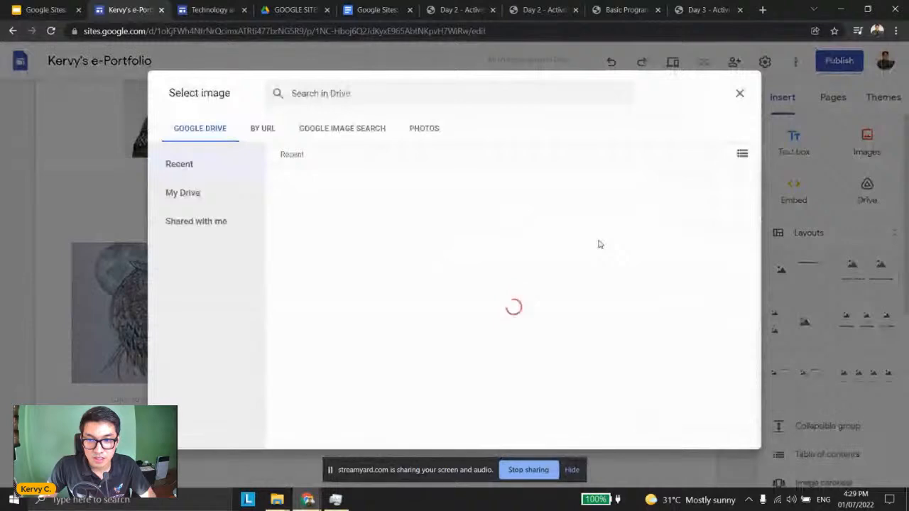
scroll(599, 244, down, 10)
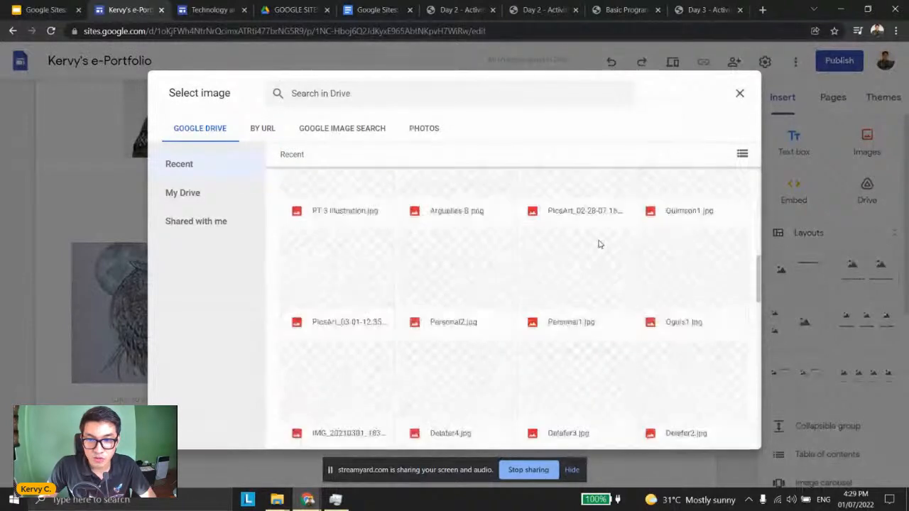
scroll(599, 244, down, 2)
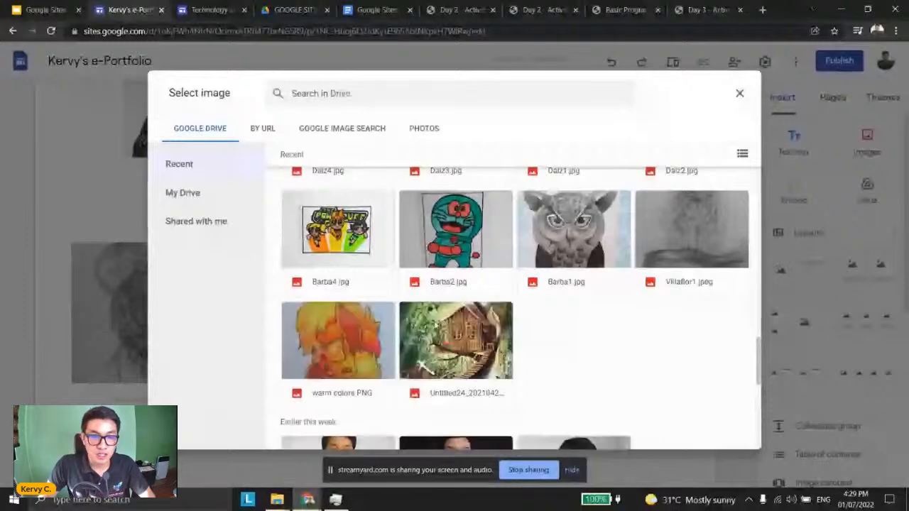
double_click(435, 325)
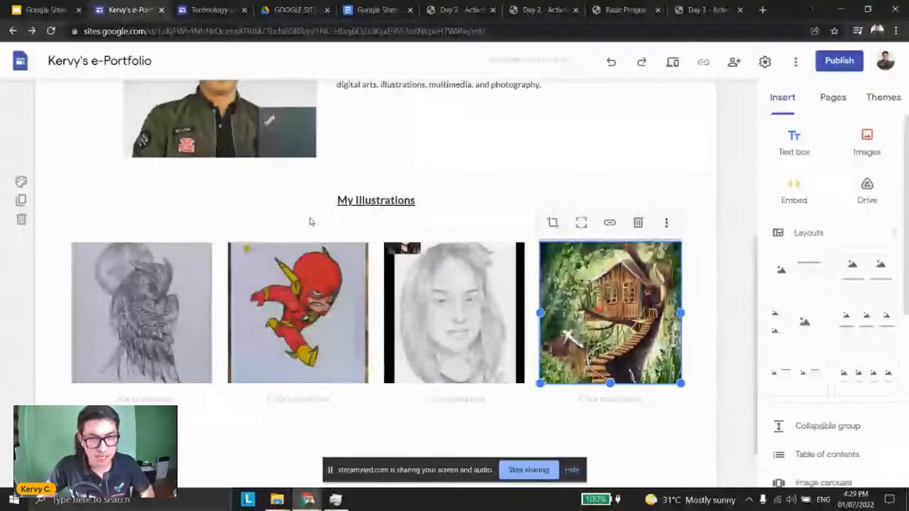
click(734, 345)
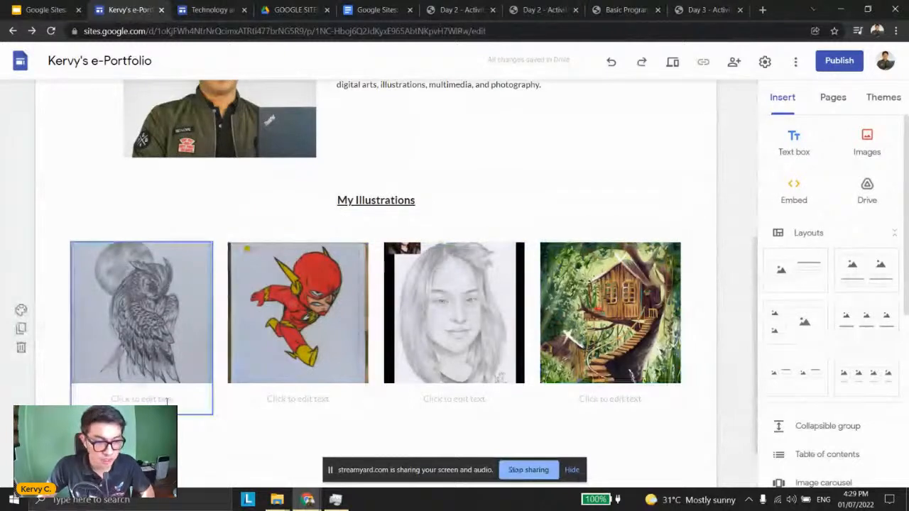
- Caption the owl drawing "Graphite Illustration" and the red superhero drawing "Colored Illustration"
click(166, 401)
text(Graph)
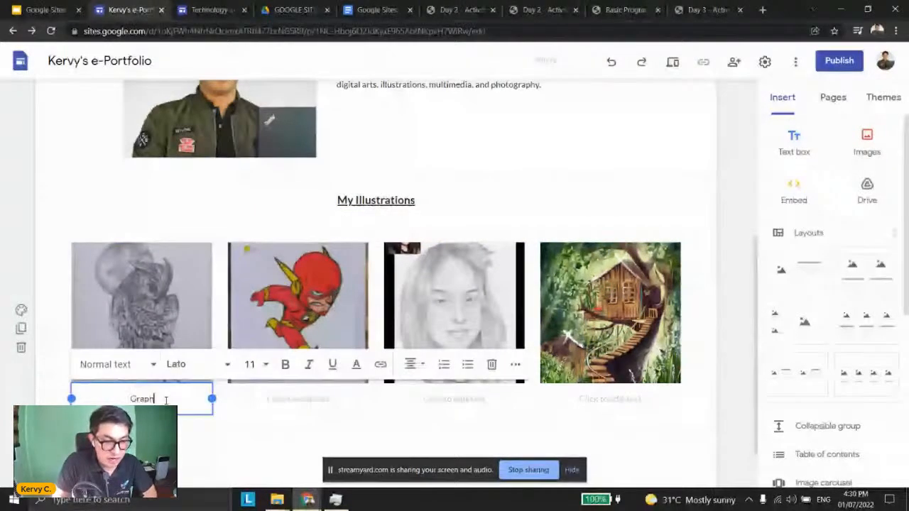
text(ite Illustration)
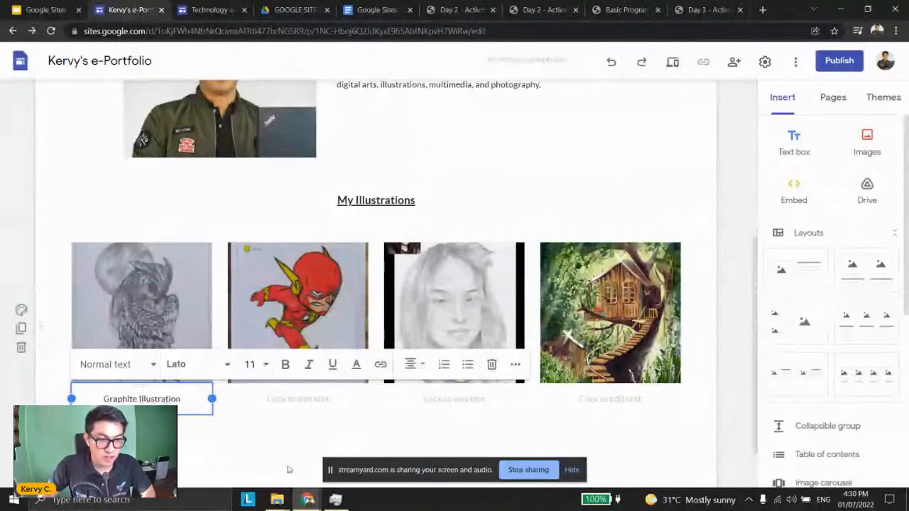
click(322, 405)
click(324, 404)
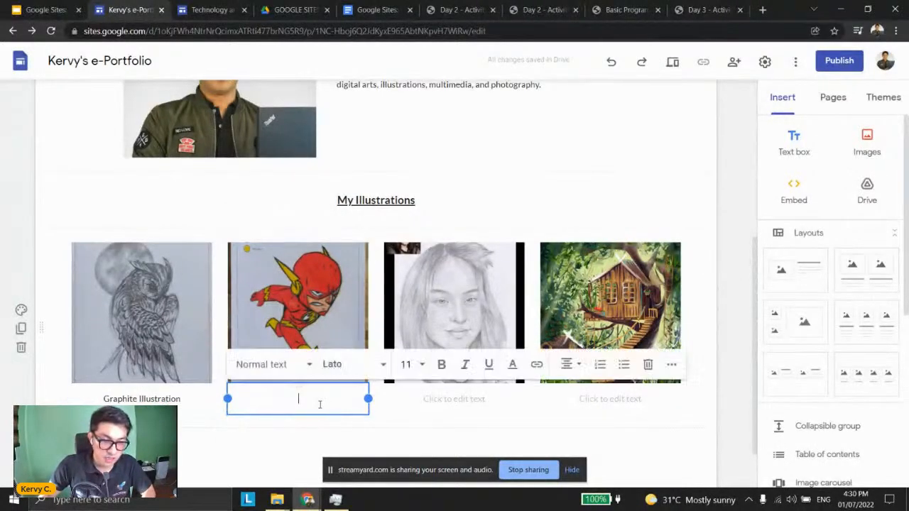
text(Colore)
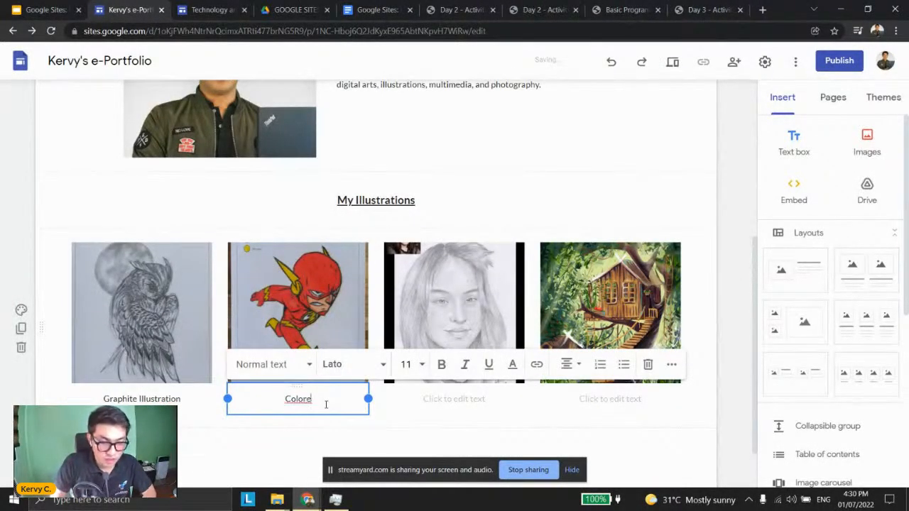
text(d Illustration)
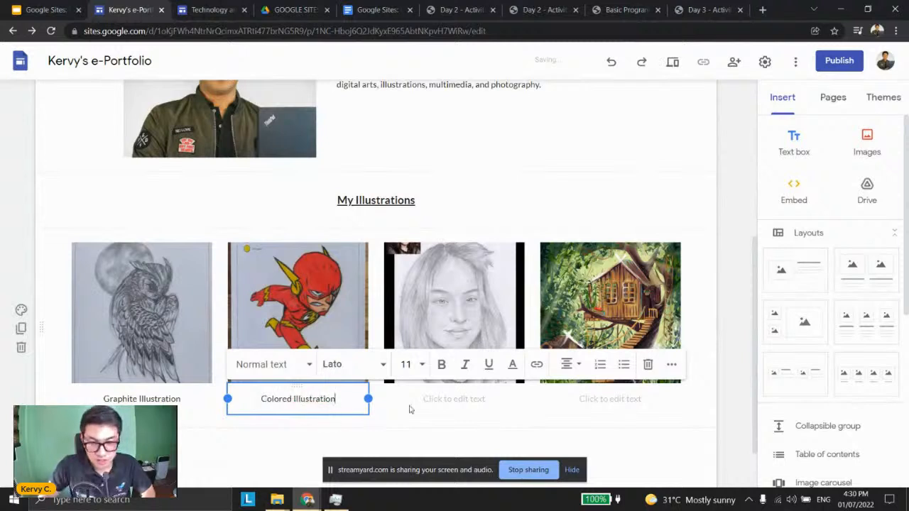
- Caption the pencil portrait "Self-Portrait" and the treehouse painting "Digital Illustration"
click(489, 398)
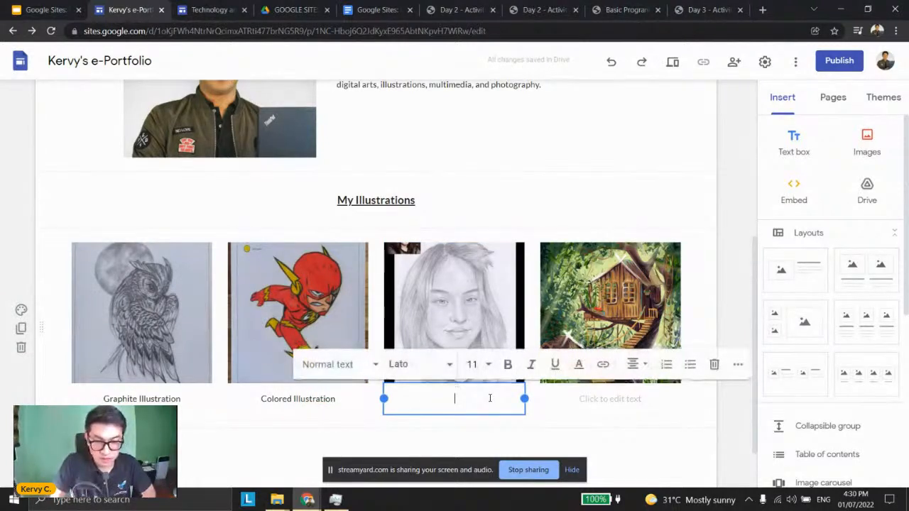
text(Self-Portrait)
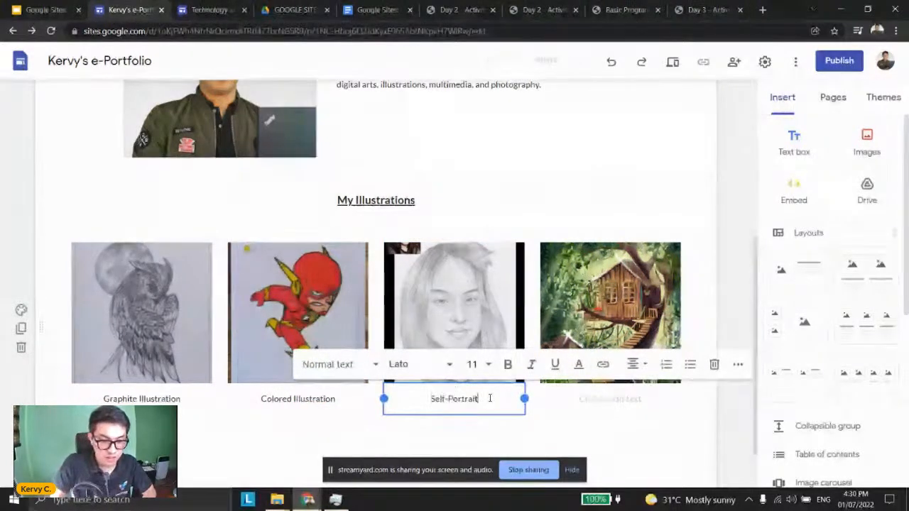
click(610, 398)
text(Digital Illustr)
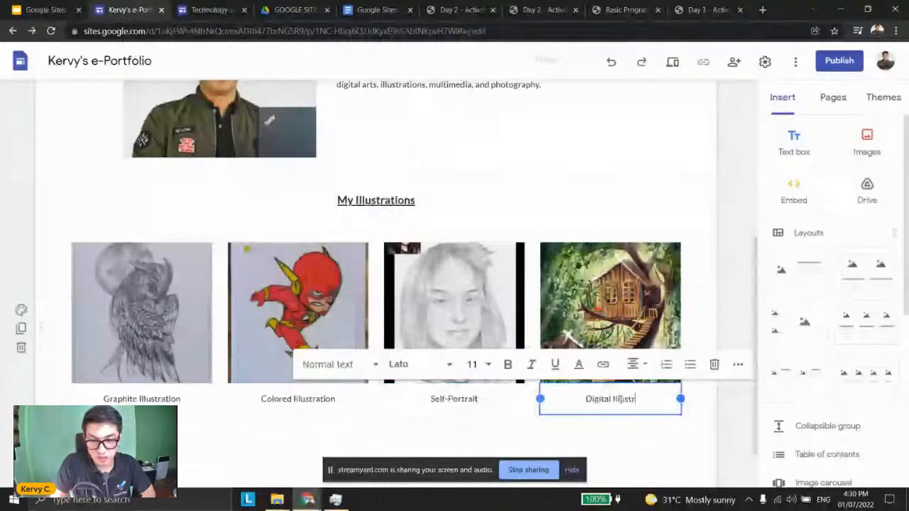
text(ation)
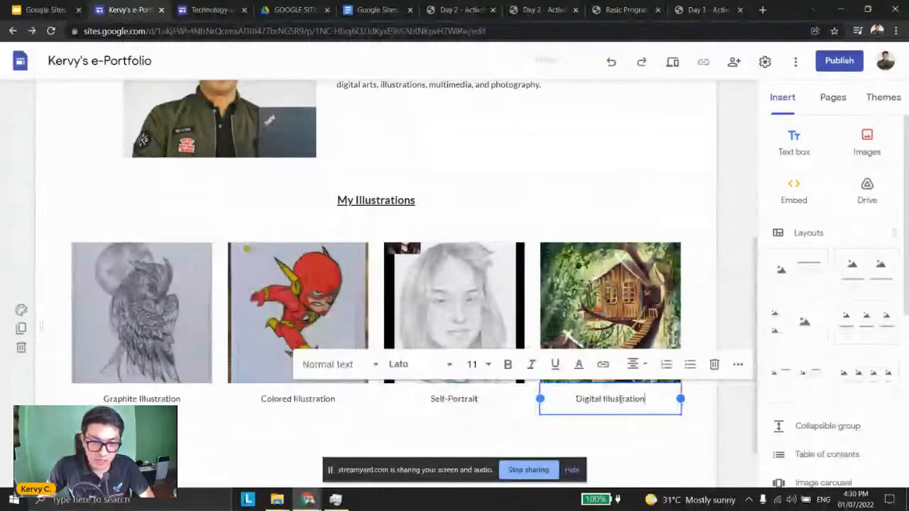
click(436, 251)
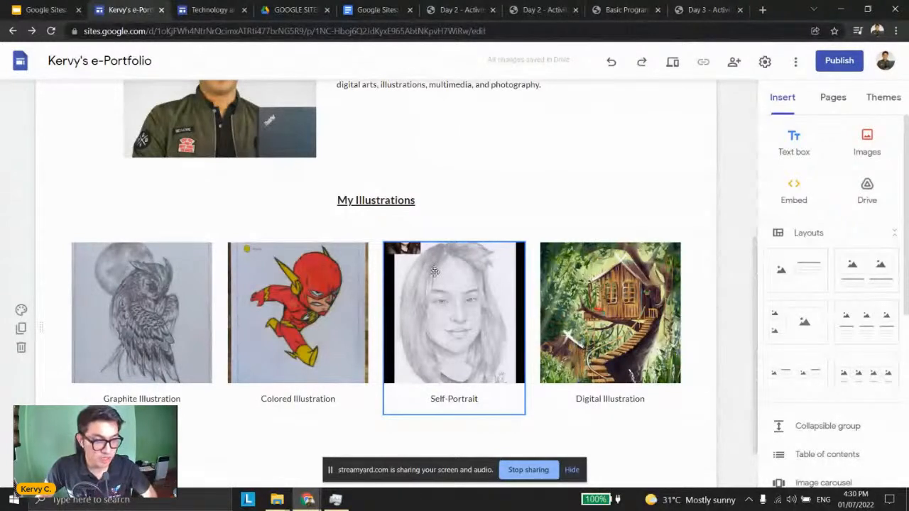
click(330, 291)
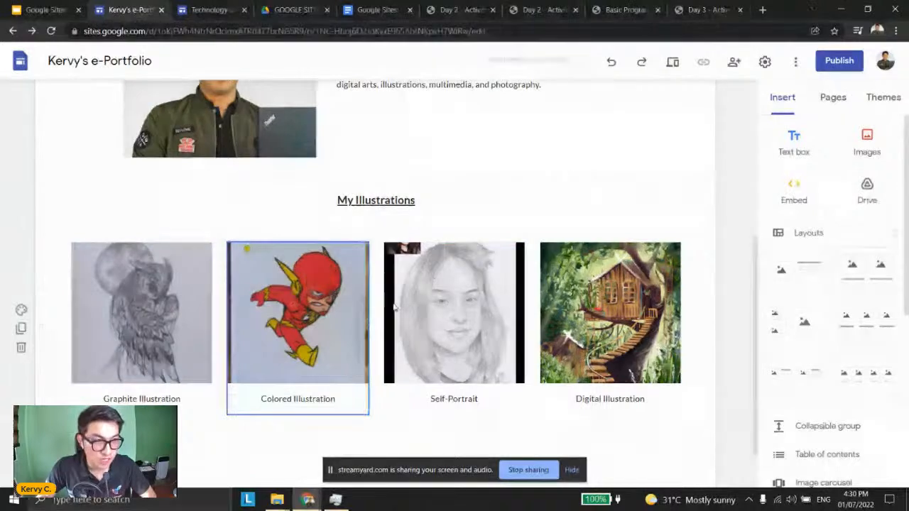
click(438, 296)
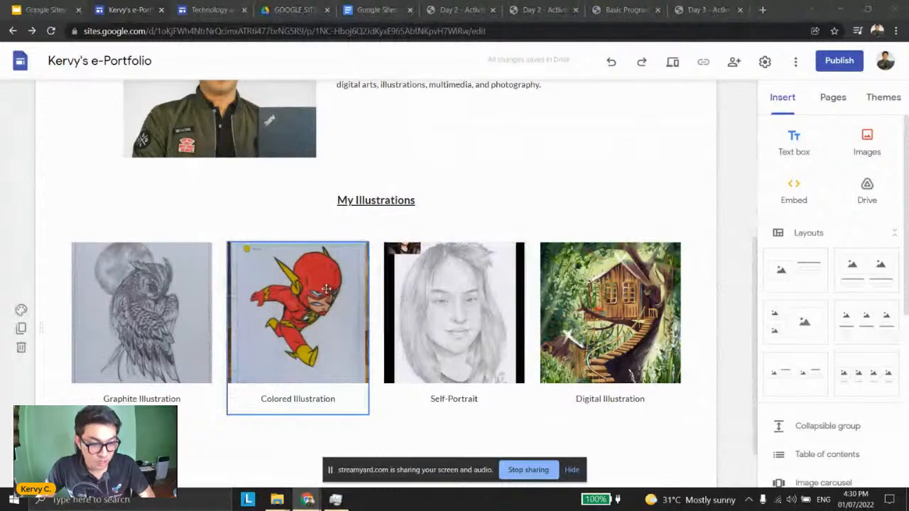
scroll(387, 285, down, 1)
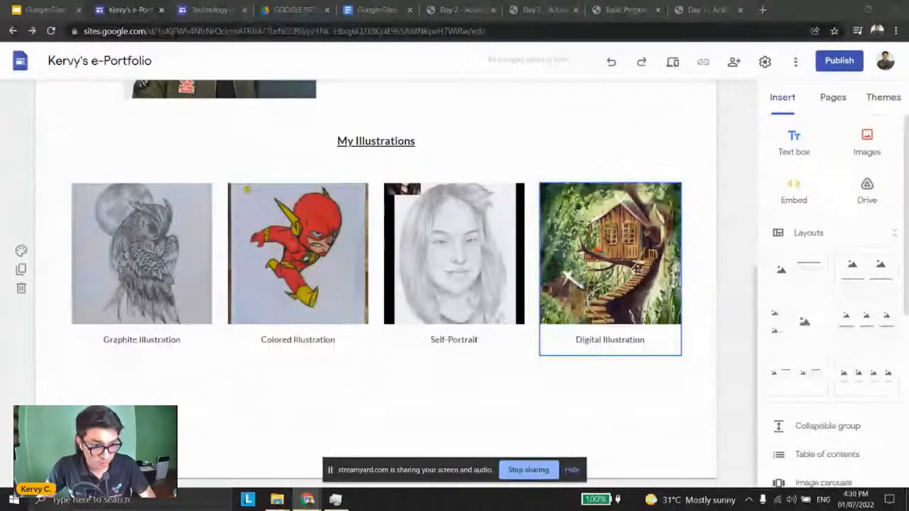
scroll(848, 298, down, 1)
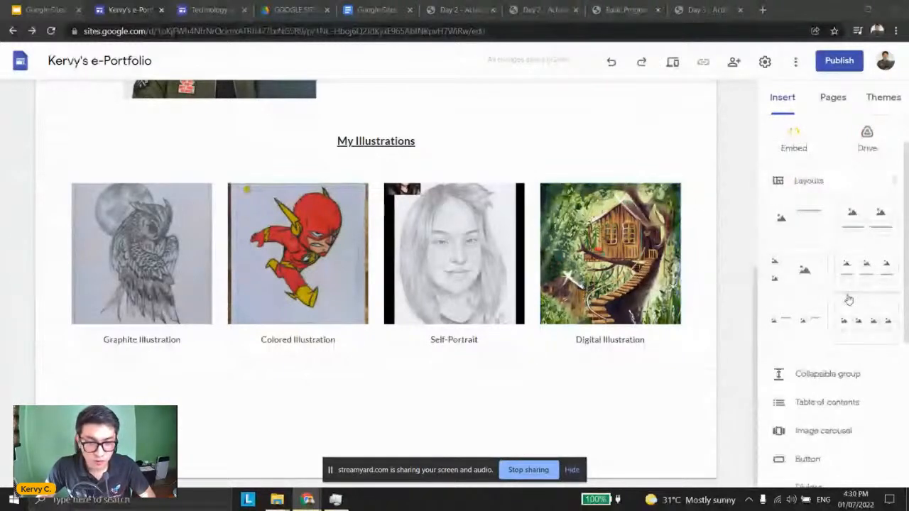
scroll(848, 299, down, 4)
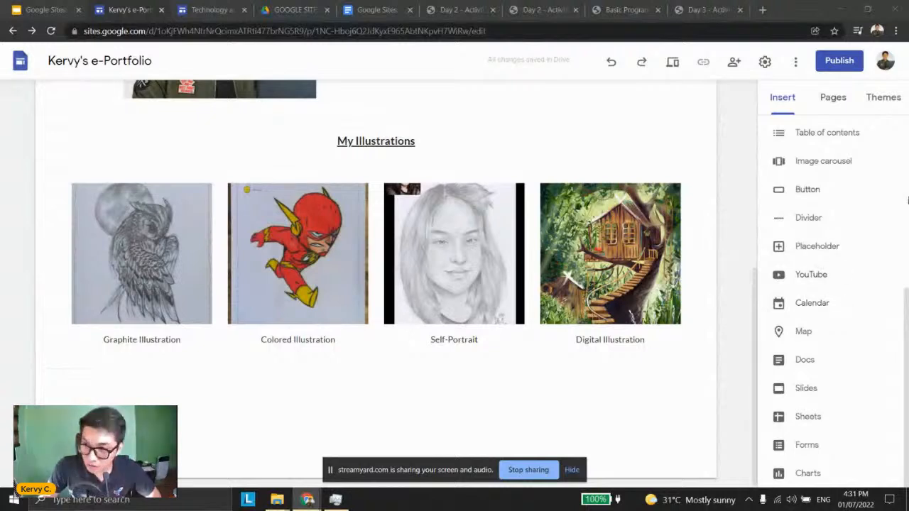
- Insert the existing Suggestion Form from Google Forms below the row of captioned illustrations
click(806, 446)
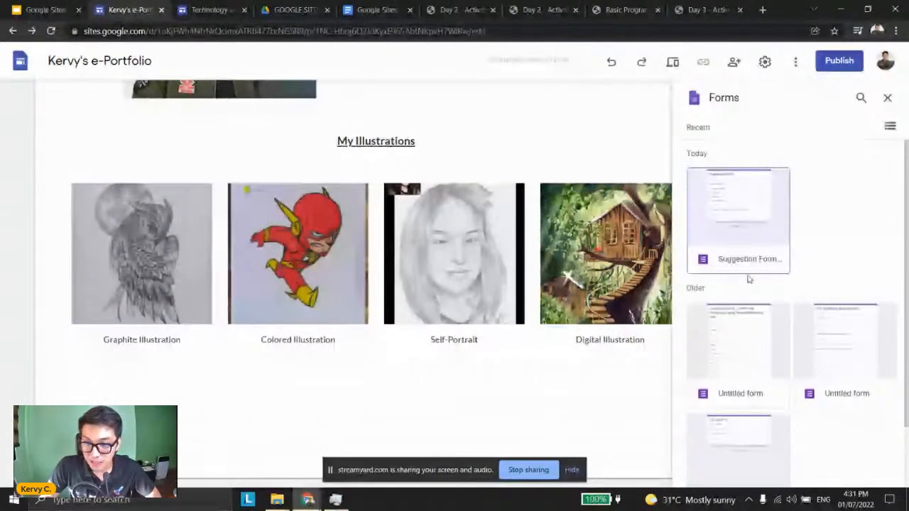
click(746, 217)
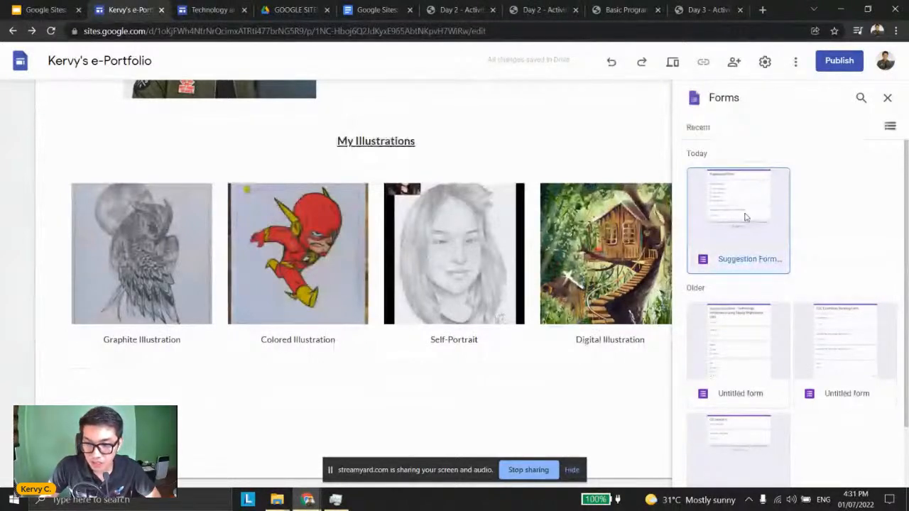
double_click(746, 217)
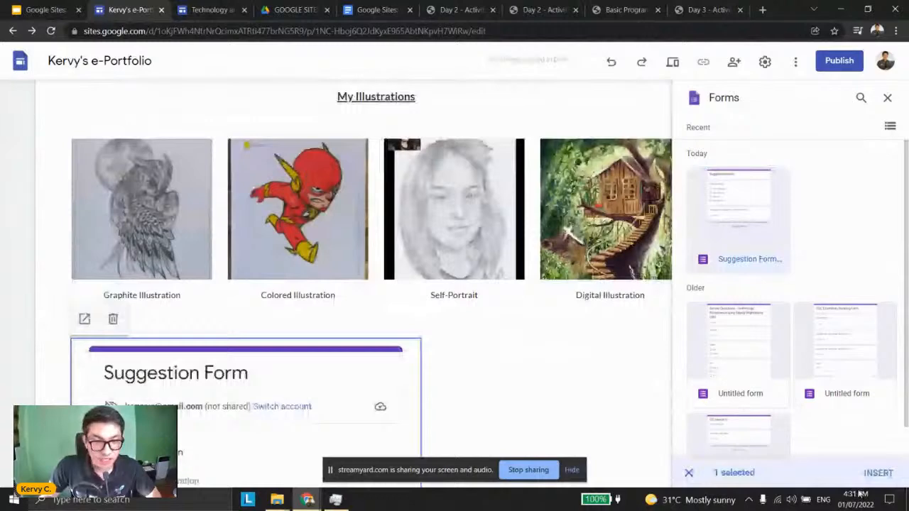
scroll(254, 252, down, 4)
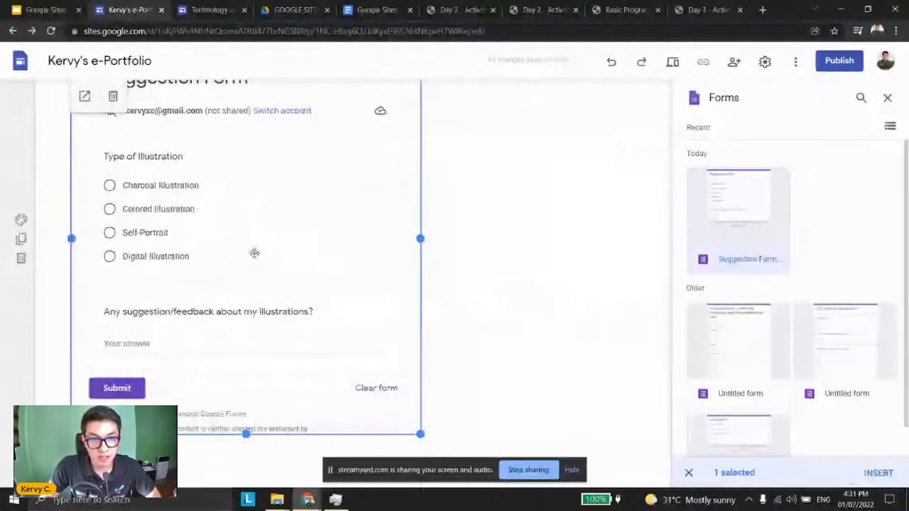
scroll(254, 252, up, 1)
click(887, 97)
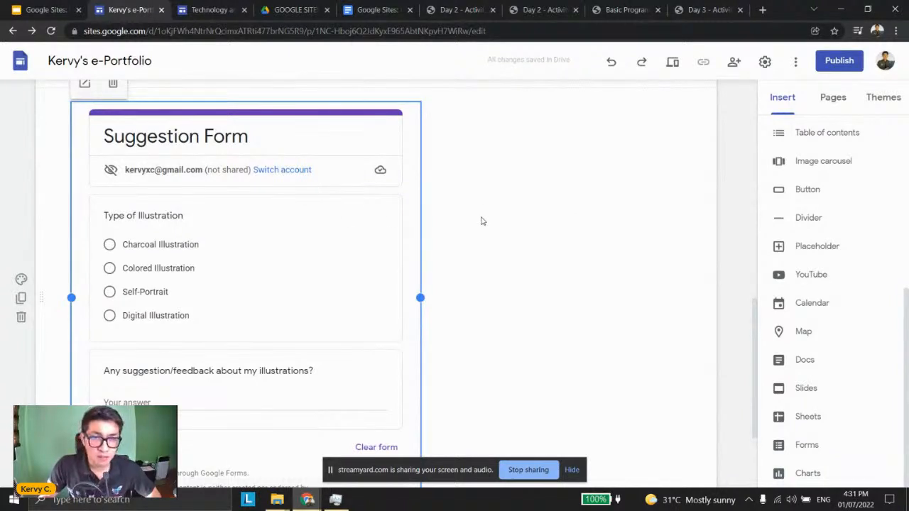
- Review the Home page from the embedded suggestion form up through the illustrations and profile section to the header banner
scroll(480, 221, up, 1)
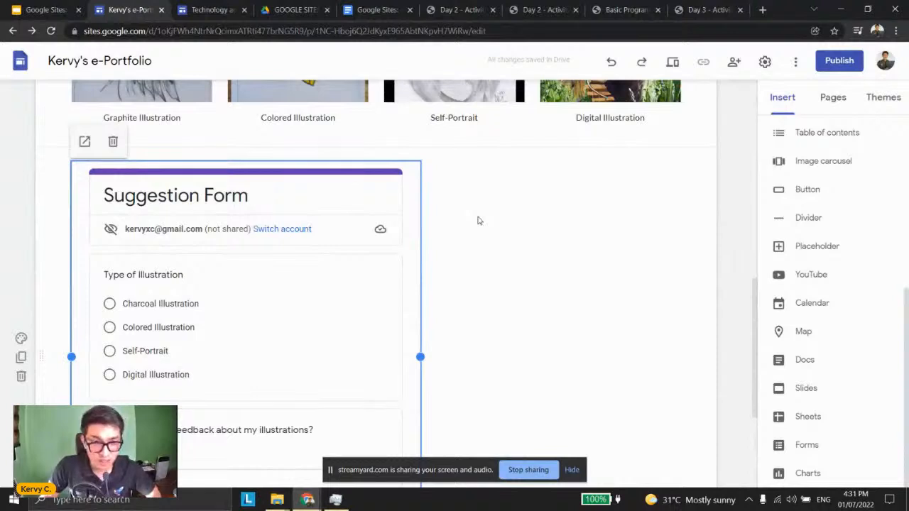
scroll(479, 221, down, 1)
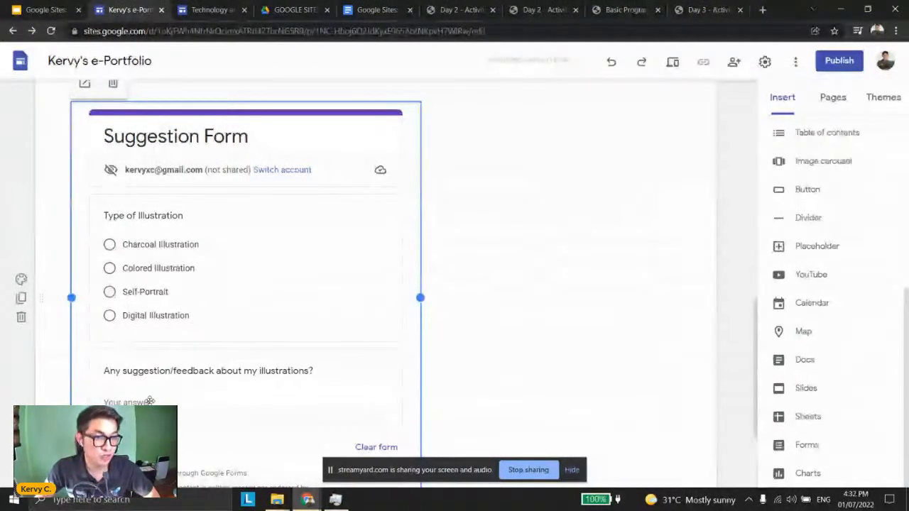
click(561, 312)
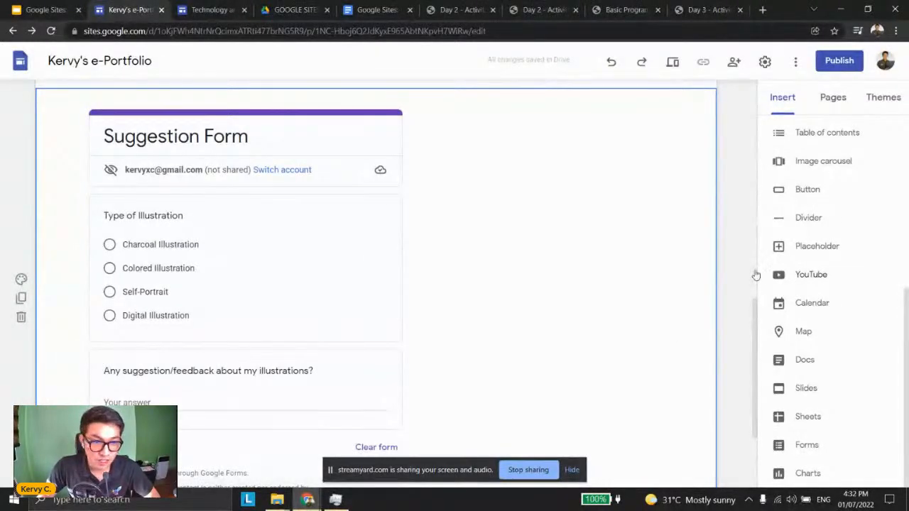
scroll(755, 270, up, 2)
scroll(736, 265, down, 1)
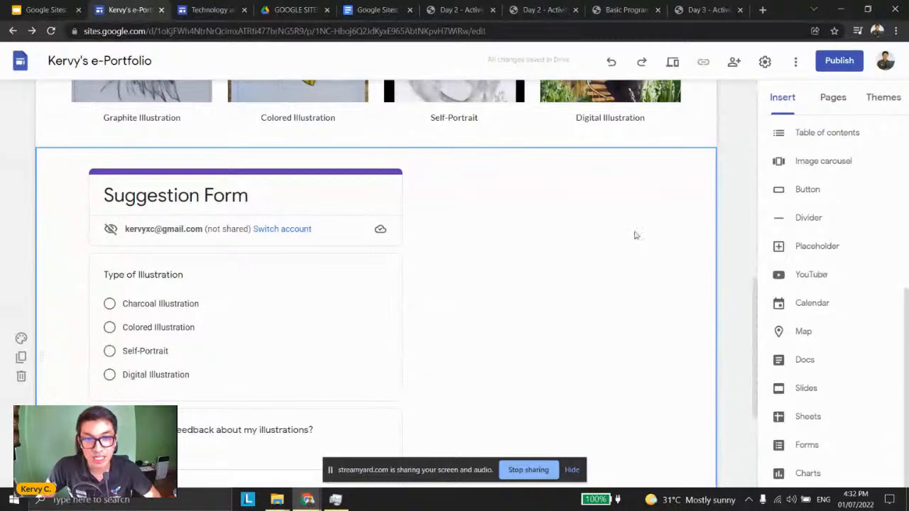
scroll(636, 233, up, 2)
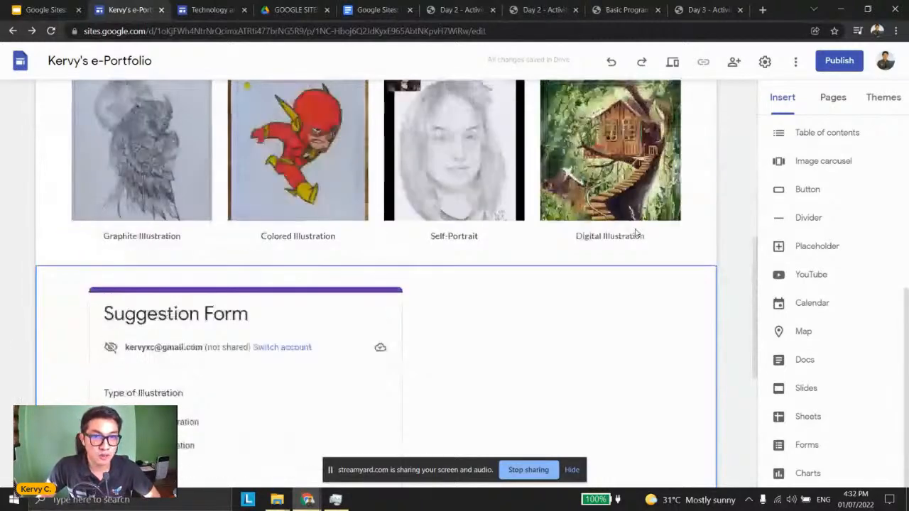
scroll(635, 232, up, 1)
scroll(635, 231, up, 2)
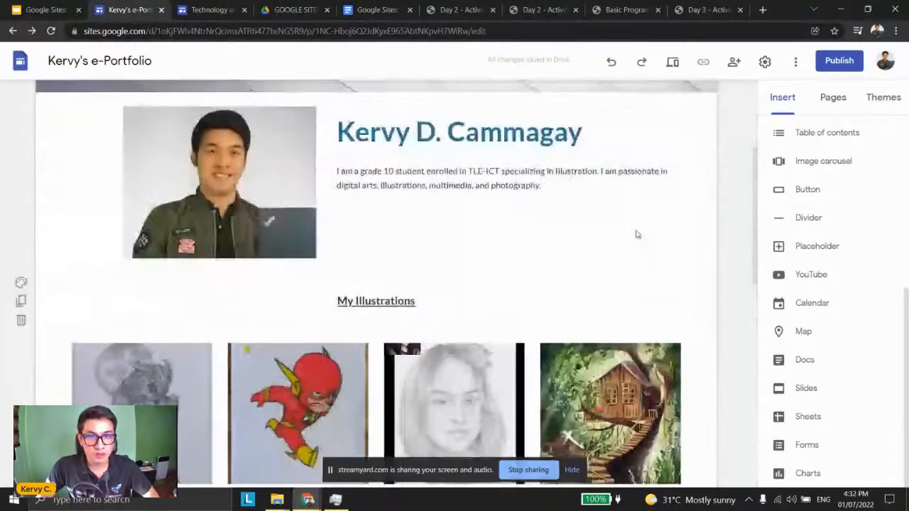
scroll(636, 230, up, 2)
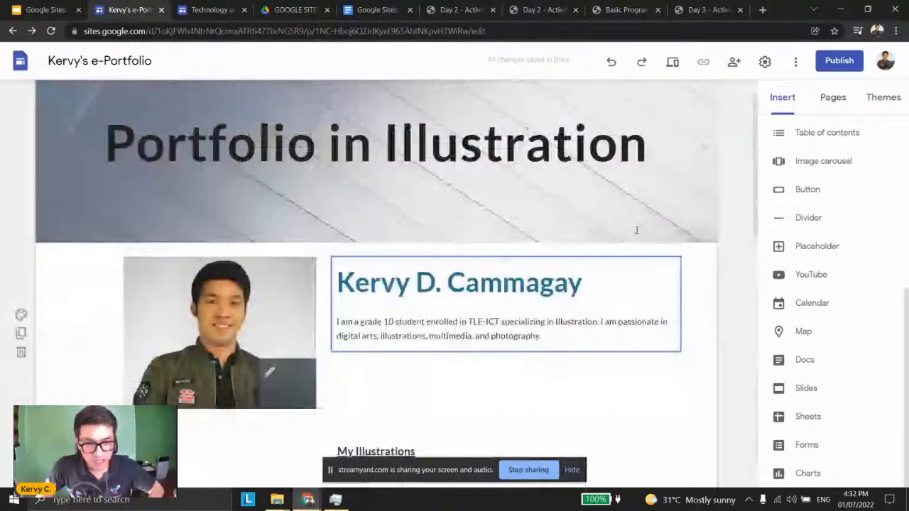
scroll(636, 230, down, 2)
scroll(631, 230, down, 2)
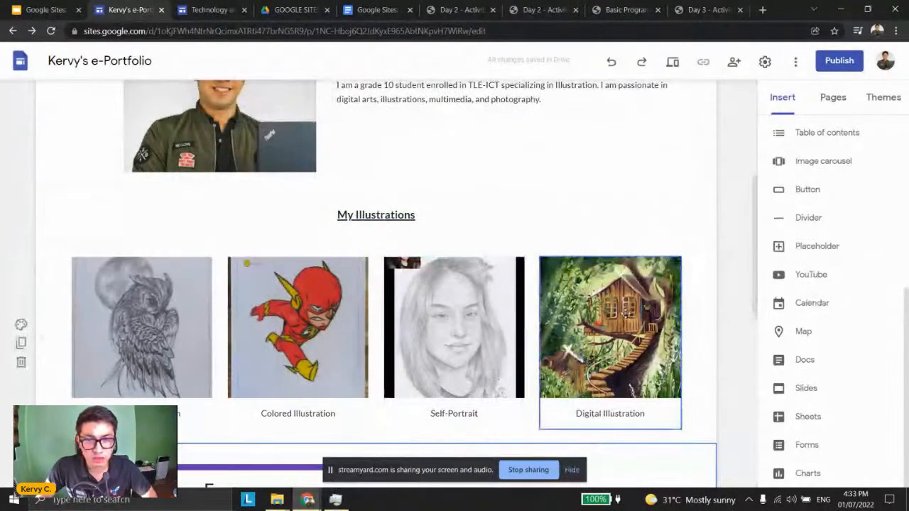
scroll(622, 314, up, 3)
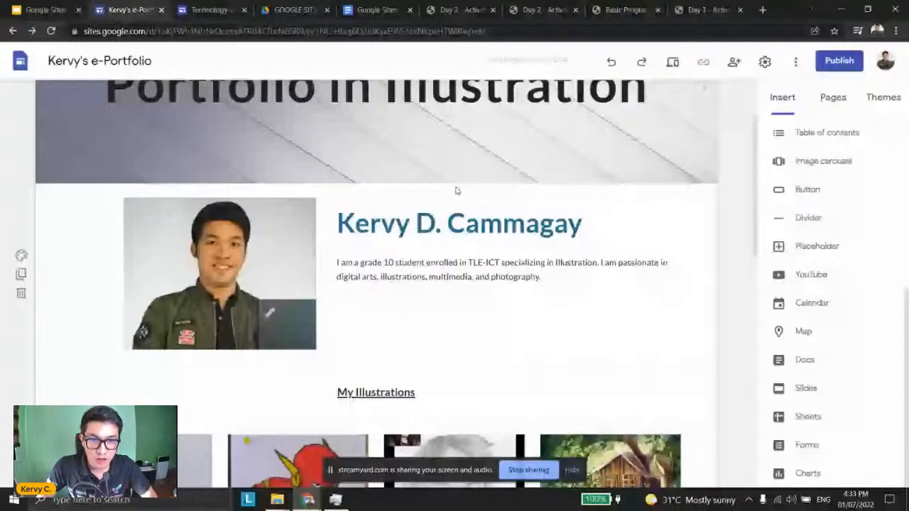
- Add a new page named "Video Process" to the site
mouse_move(396, 134)
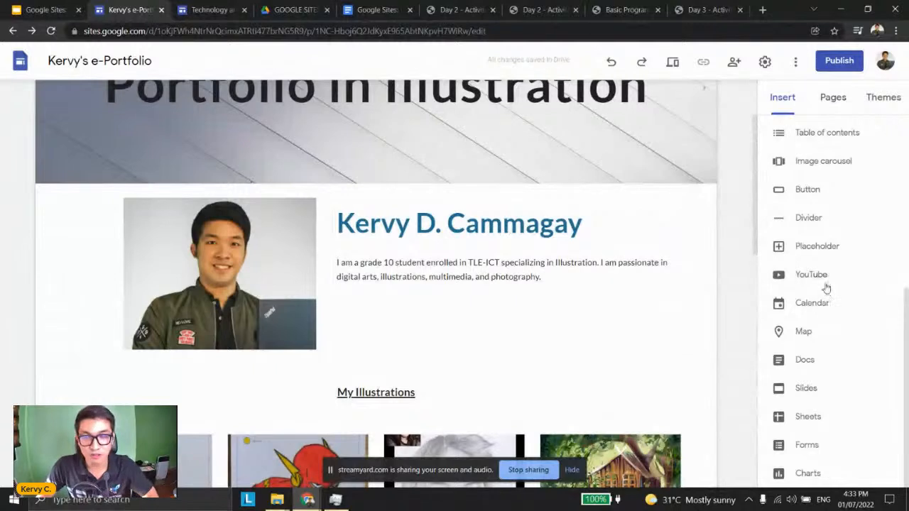
click(831, 100)
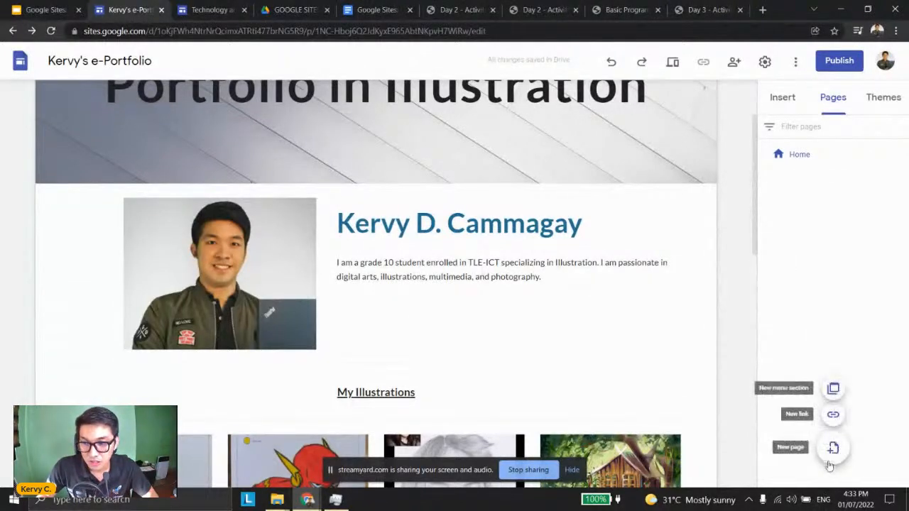
mouse_move(825, 457)
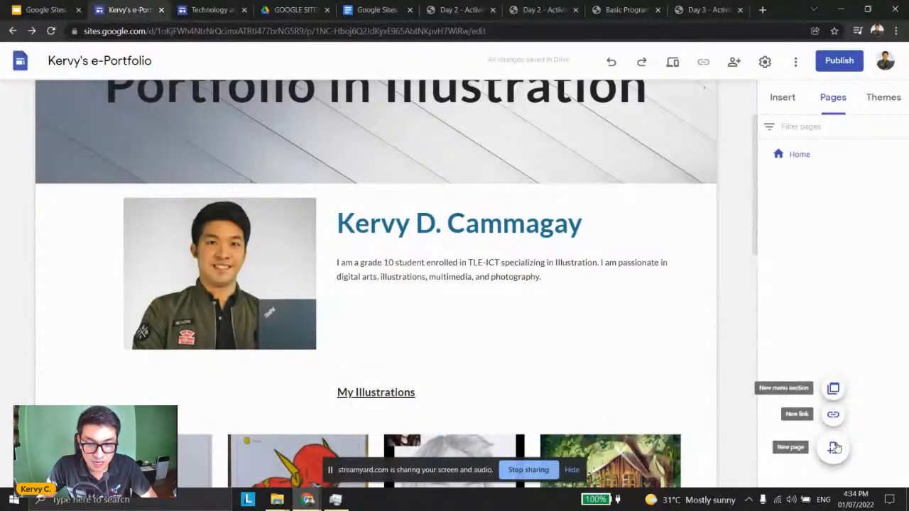
click(834, 447)
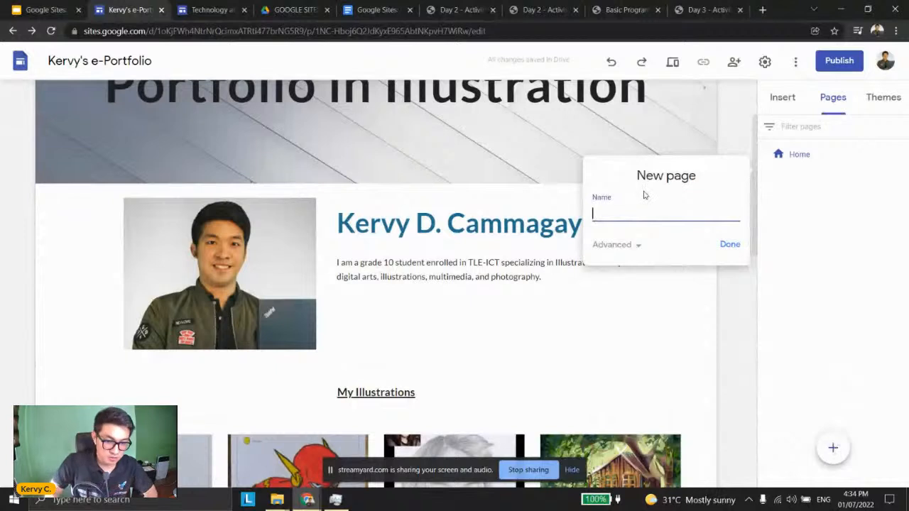
text(Video )
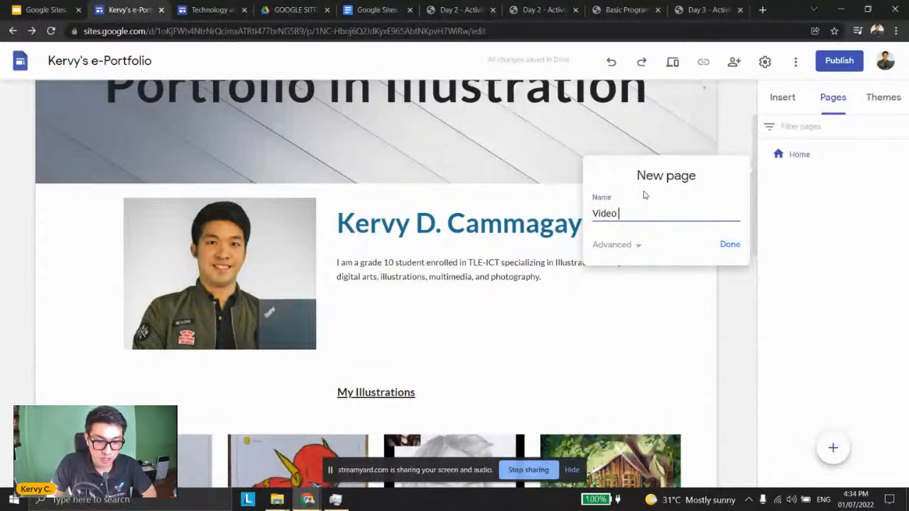
text(Process)
key(Return)
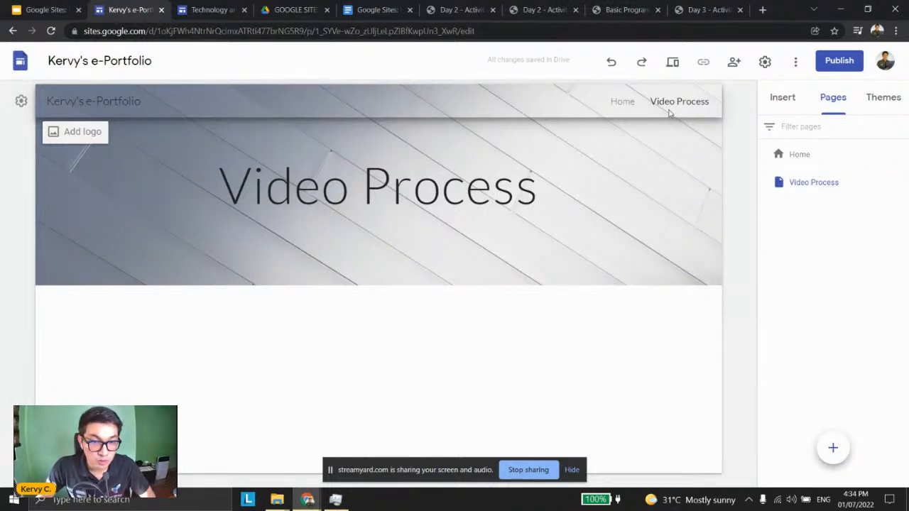
- Add the layout with one media placeholder beside a heading and text below the Video Process banner
click(777, 103)
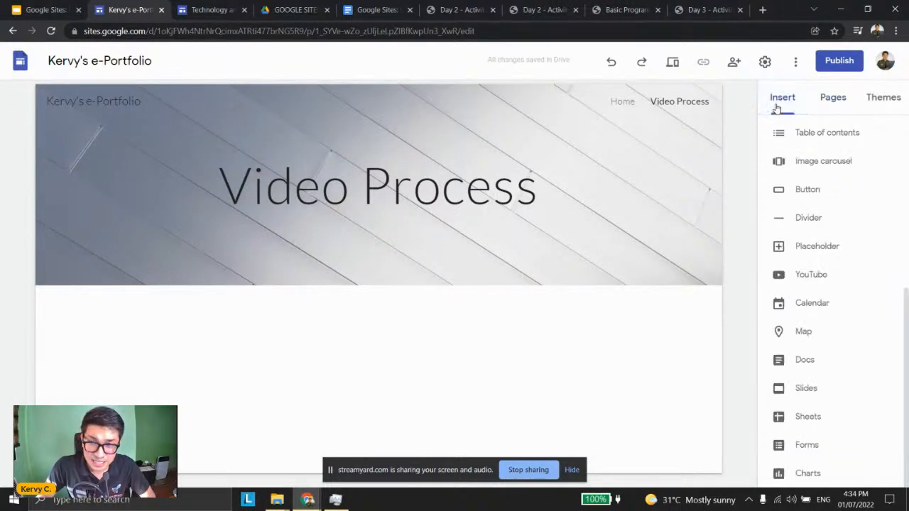
scroll(834, 217, up, 5)
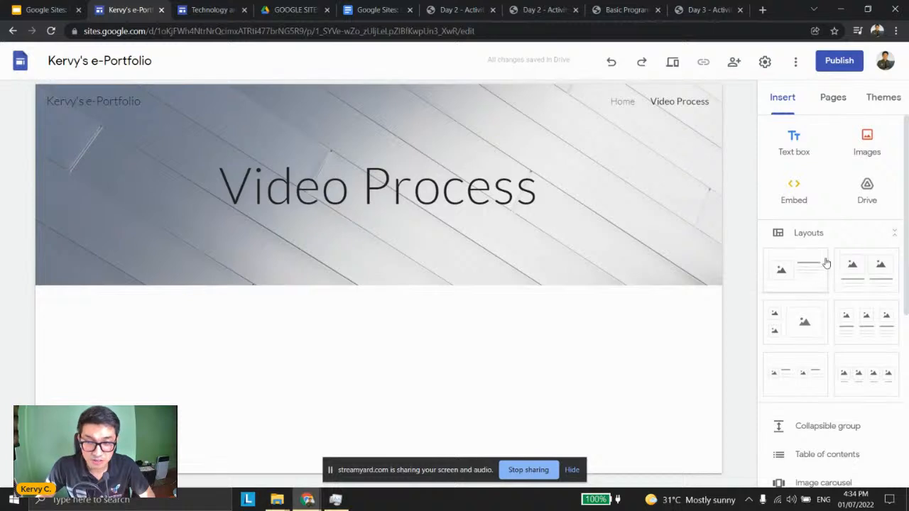
click(781, 274)
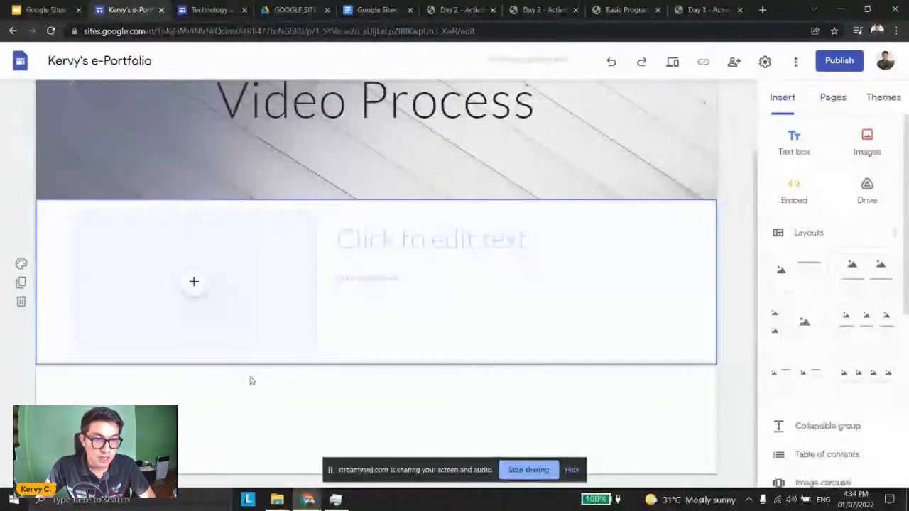
- Insert Forest.mov from the Video Process folder inside GOOGLE SITES on Google Drive into the layout's placeholder
click(193, 284)
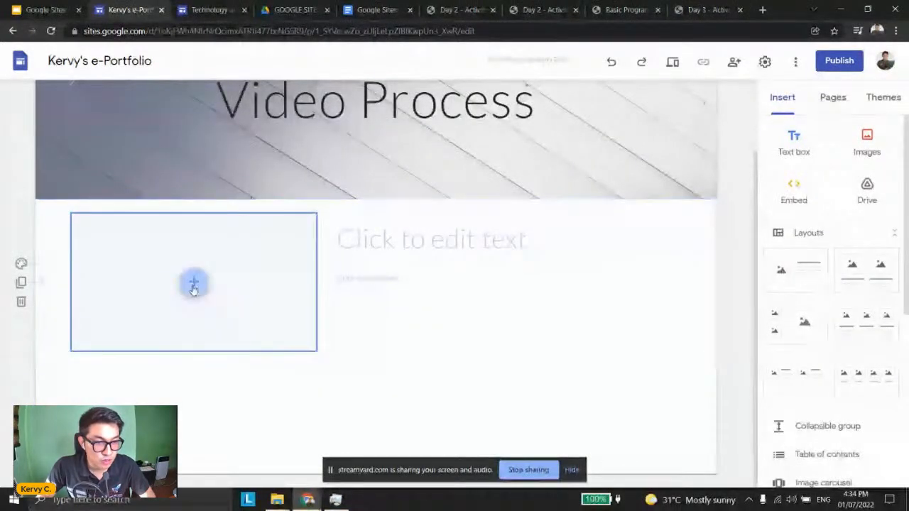
click(193, 286)
click(222, 367)
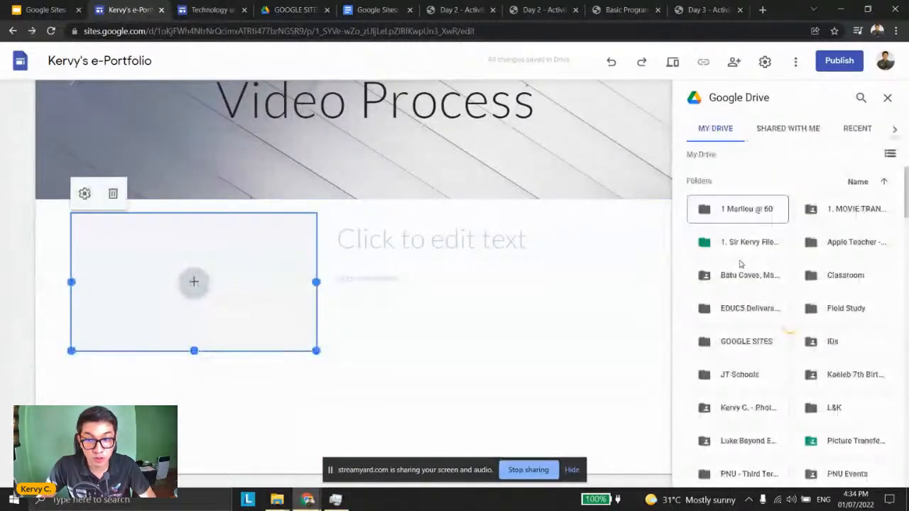
double_click(736, 346)
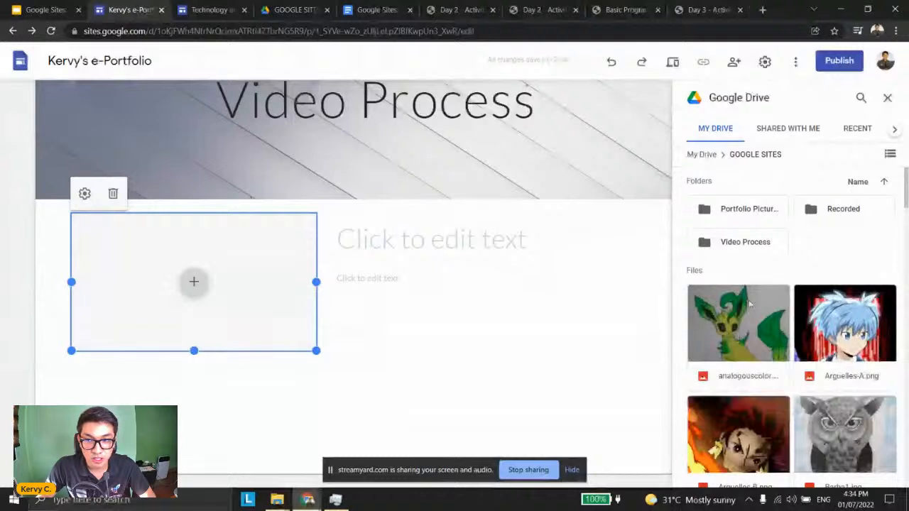
click(754, 247)
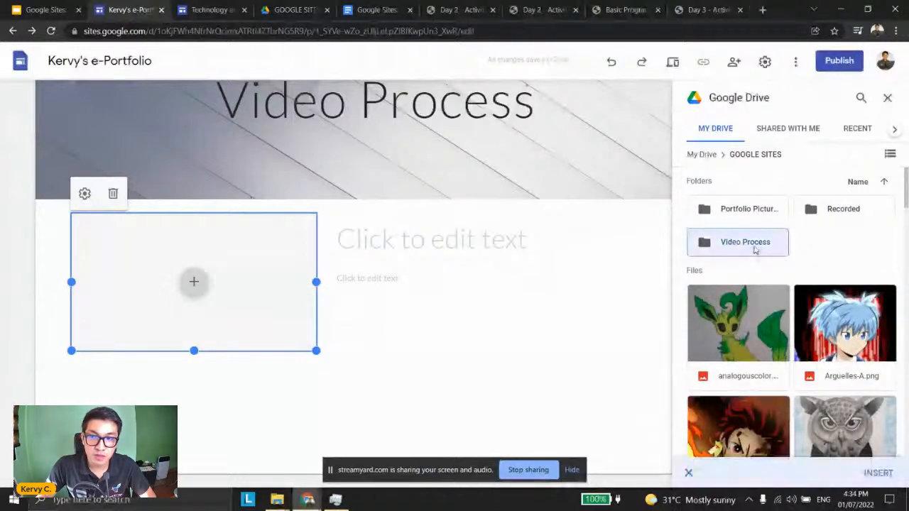
double_click(754, 248)
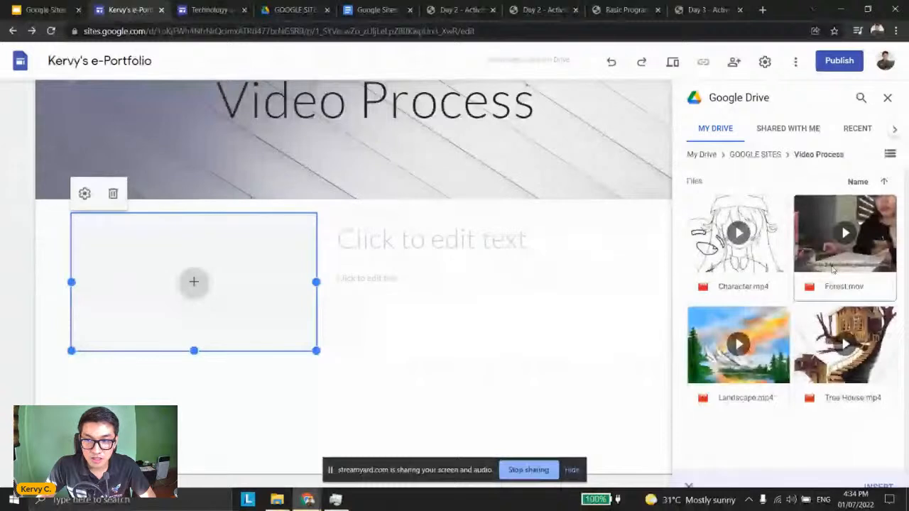
click(832, 269)
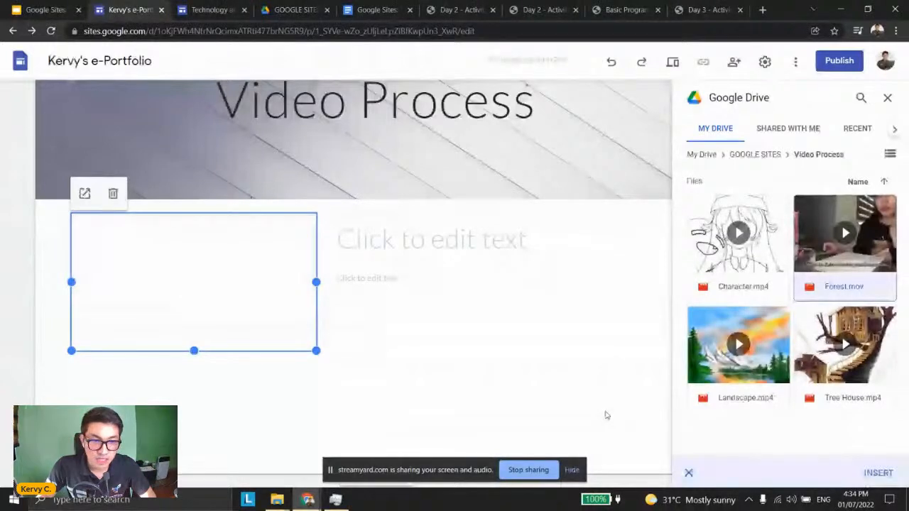
click(343, 272)
double_click(824, 287)
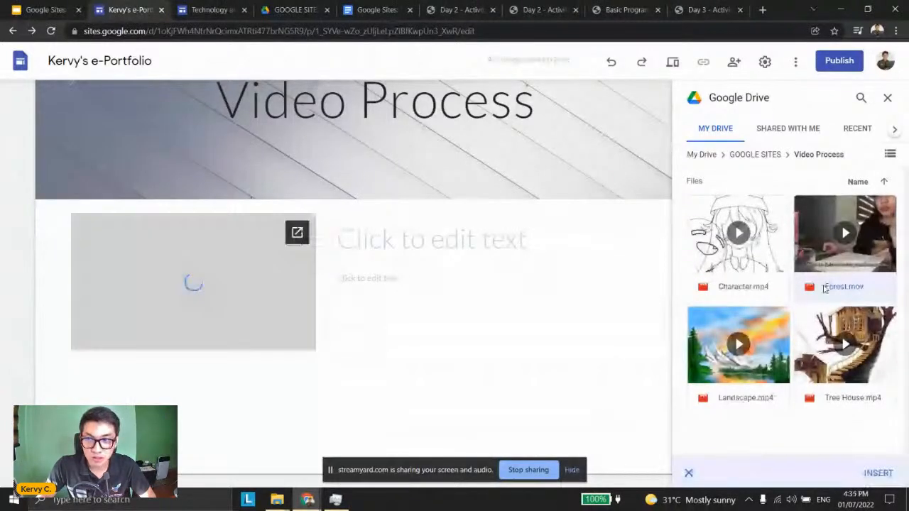
click(886, 98)
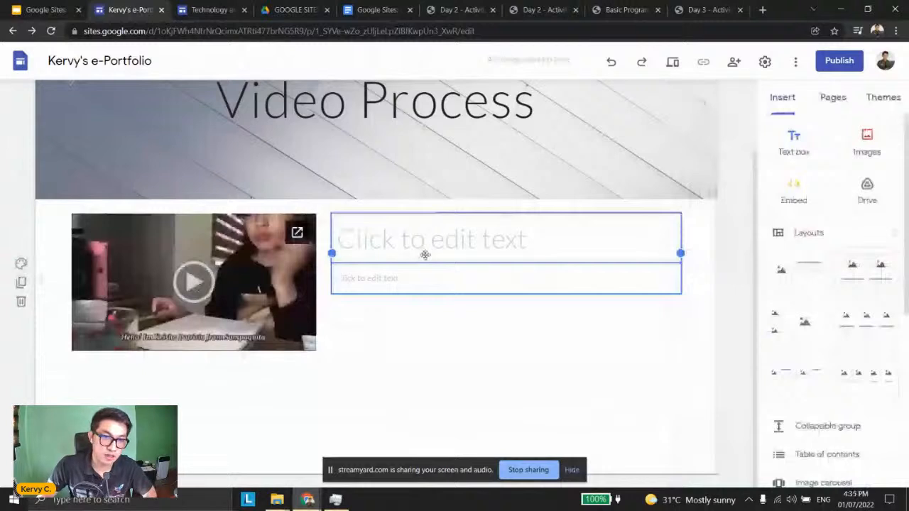
- Enter "Forest Illustration" as the heading beside the forest video and "This is how I create my Illustration" as its description
click(425, 241)
text(F)
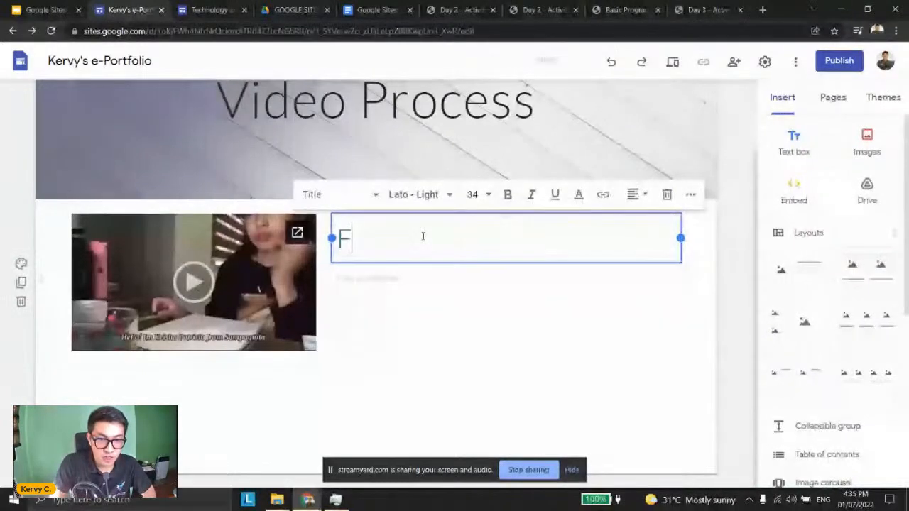
text(orest Illustratio)
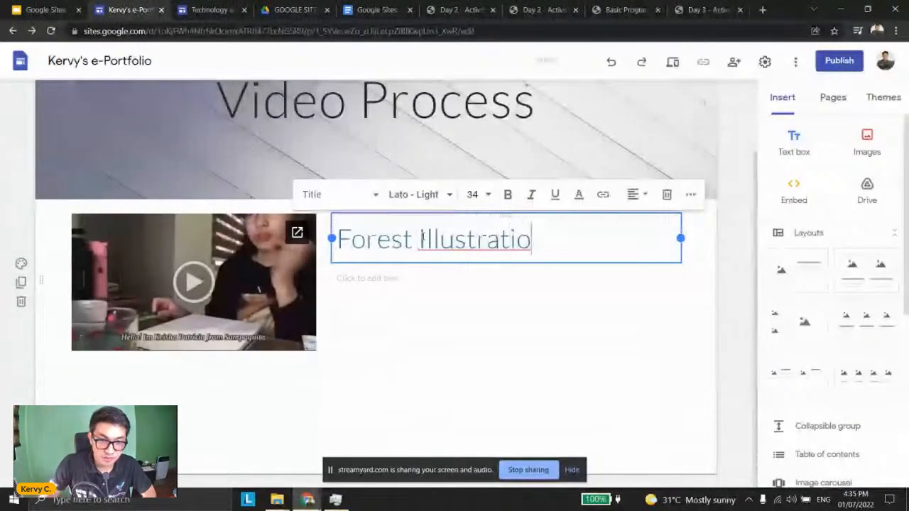
text(n)
click(377, 284)
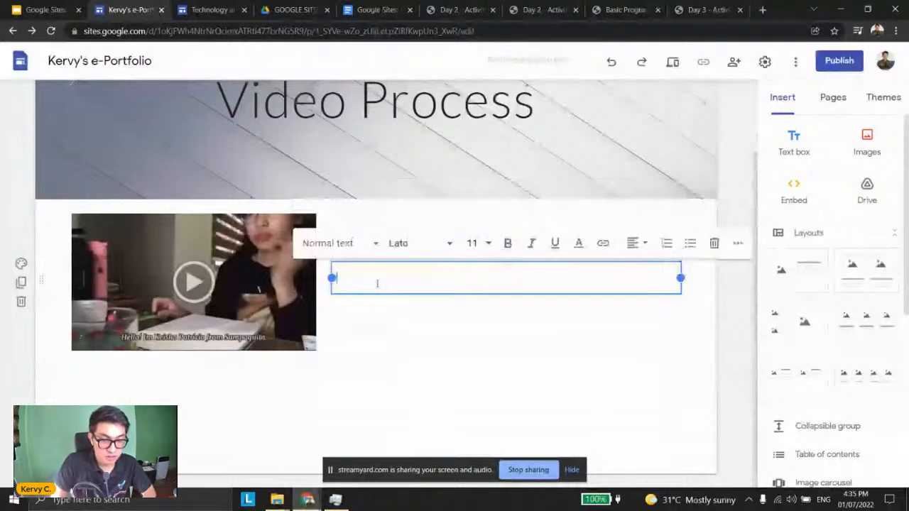
text(This is how)
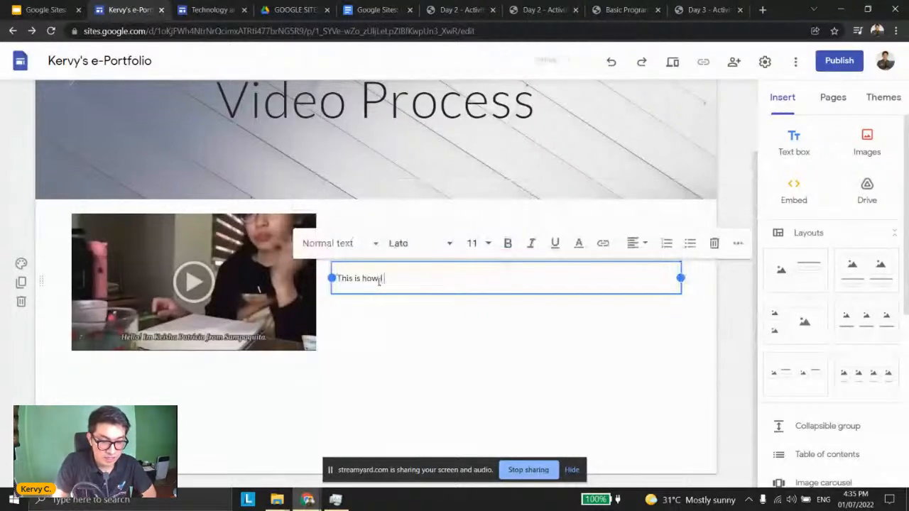
text( I create my I)
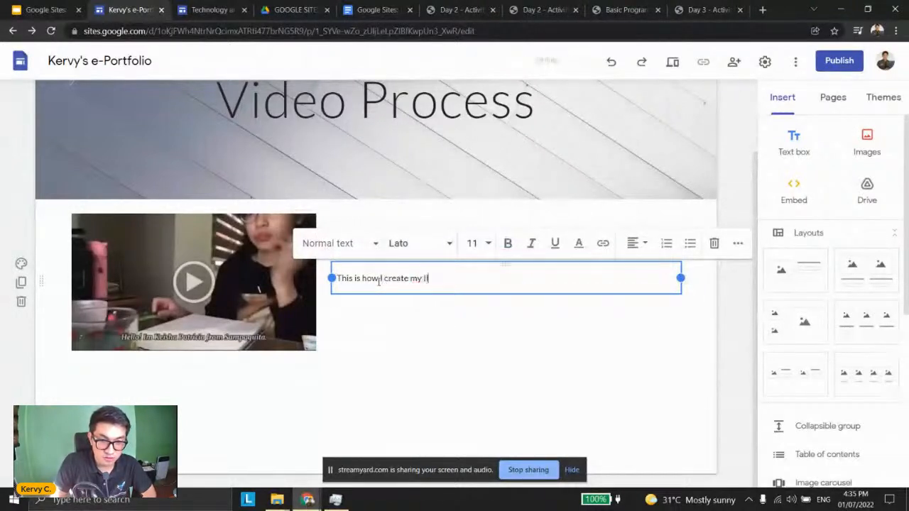
text(llustration)
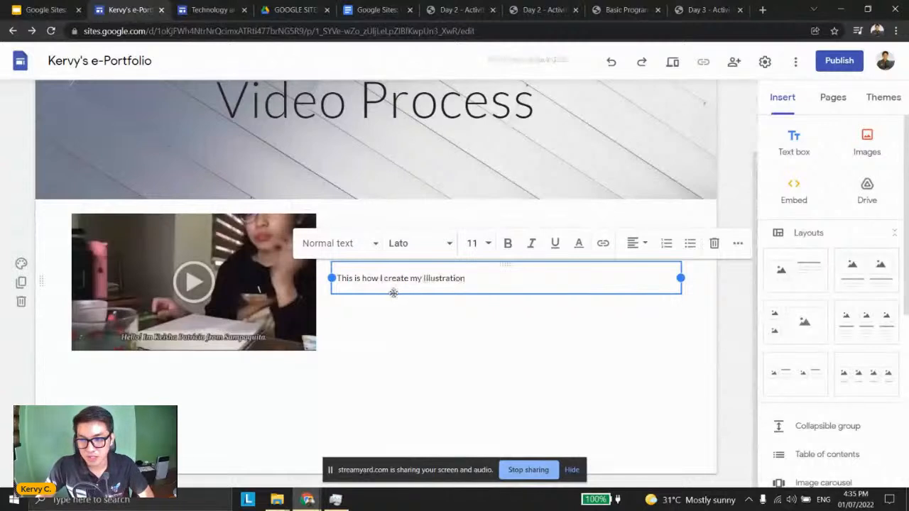
click(682, 351)
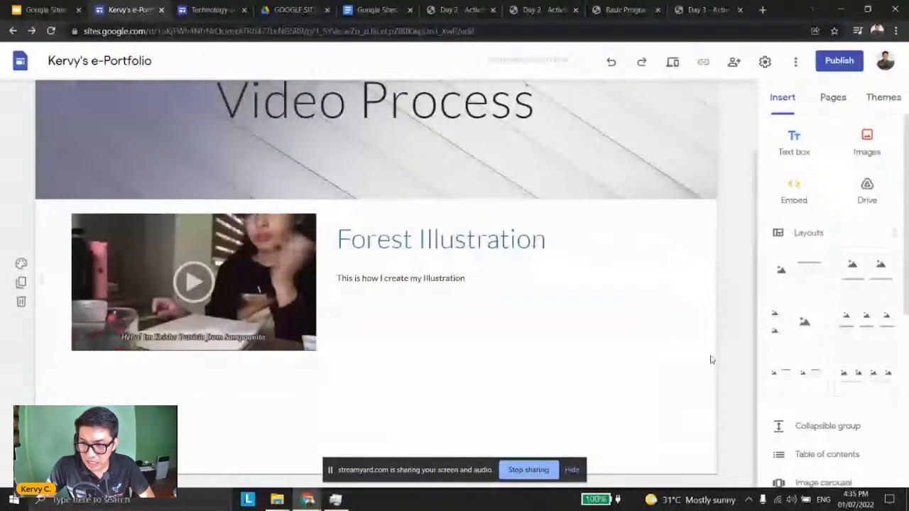
- Add the layout with two captioned media placeholders below the forest video and insert Landscape.mp4 from Drive's GOOGLE SITES > Video Process folder into the first
click(866, 279)
scroll(414, 342, up, 2)
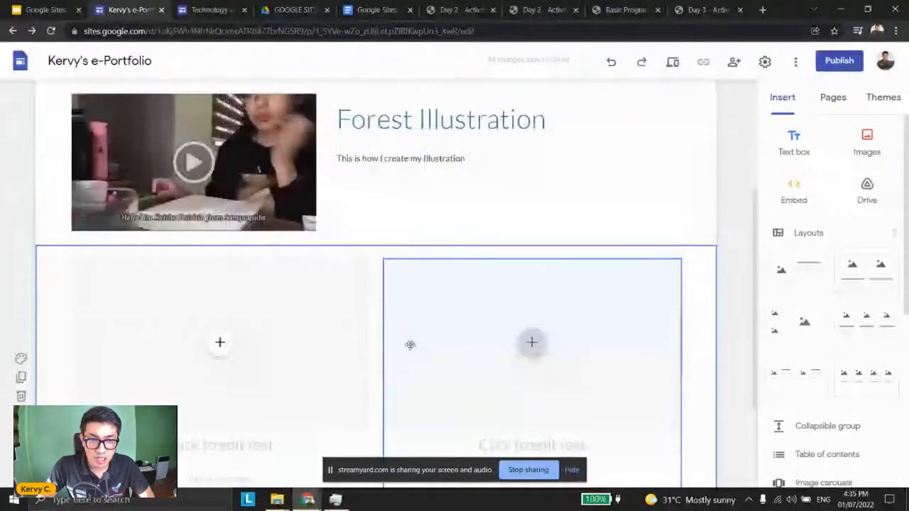
click(225, 350)
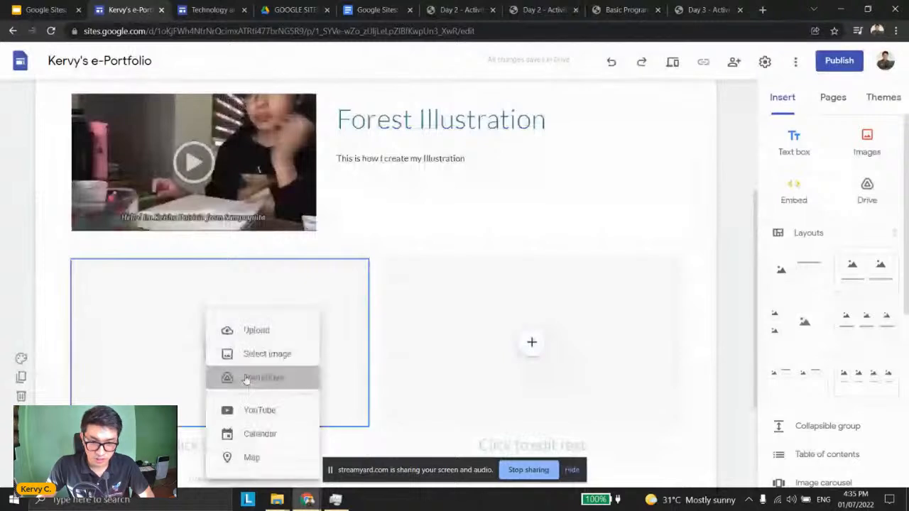
click(255, 377)
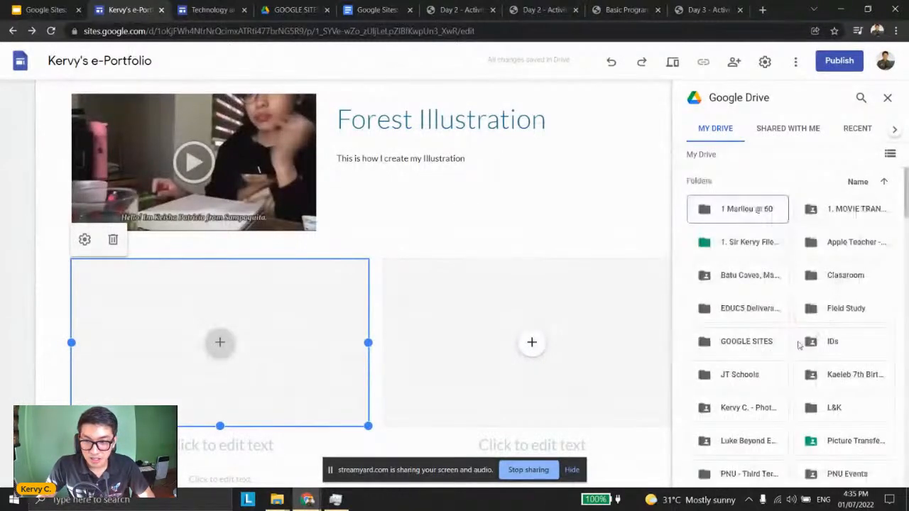
double_click(739, 343)
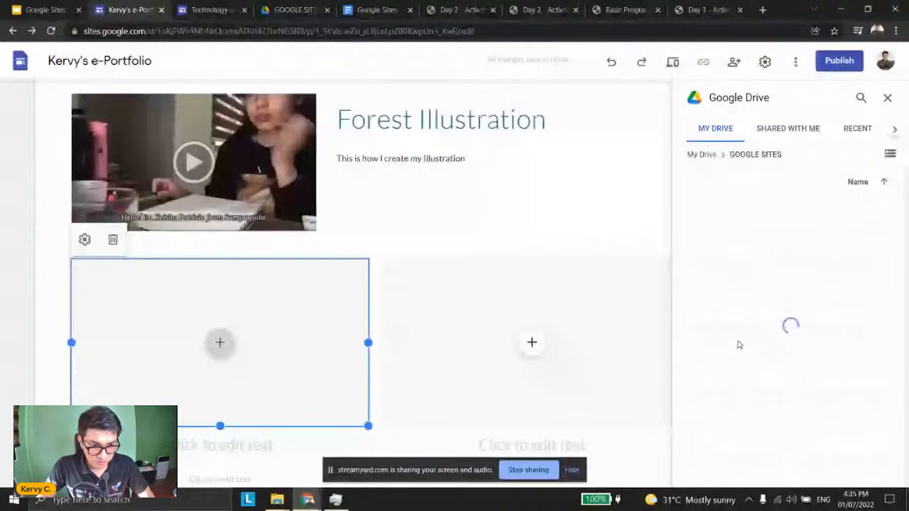
double_click(727, 242)
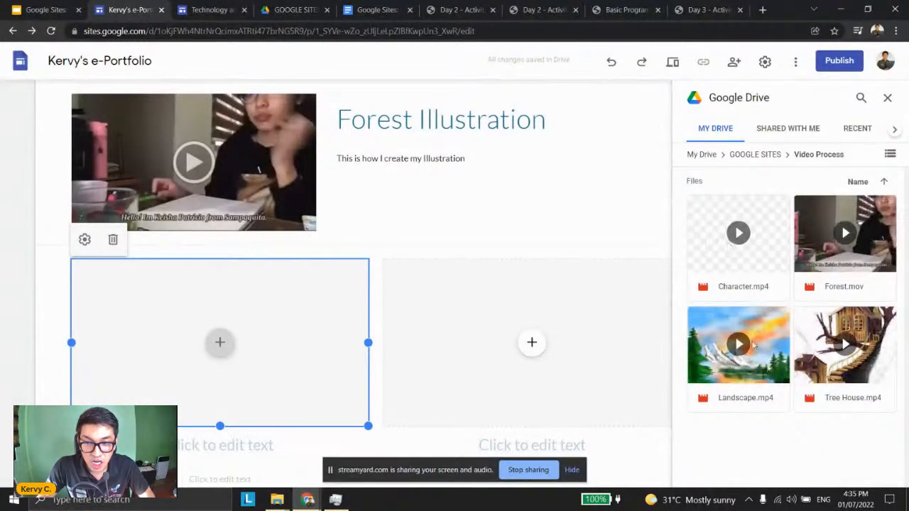
click(763, 364)
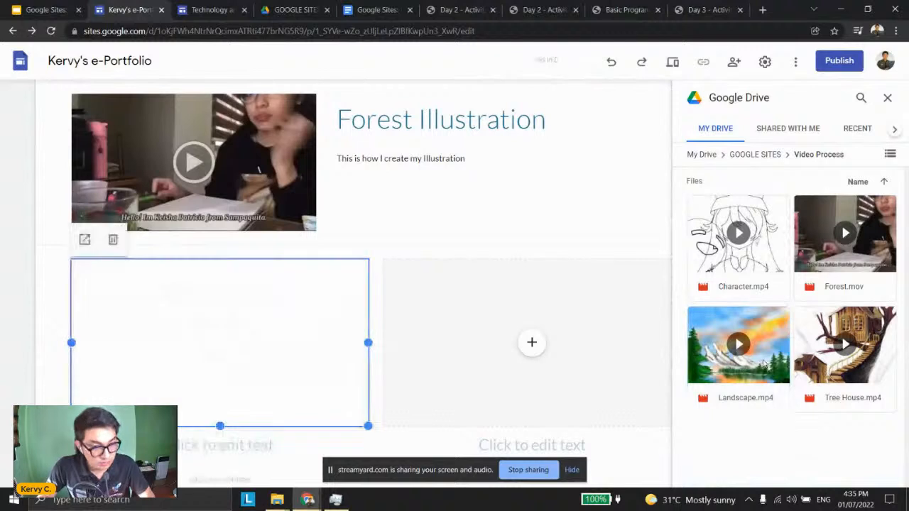
- Insert Tree House.mp4 from the Video Process folder inside GOOGLE SITES on Google Drive into the placeholder beside the landscape video
click(531, 340)
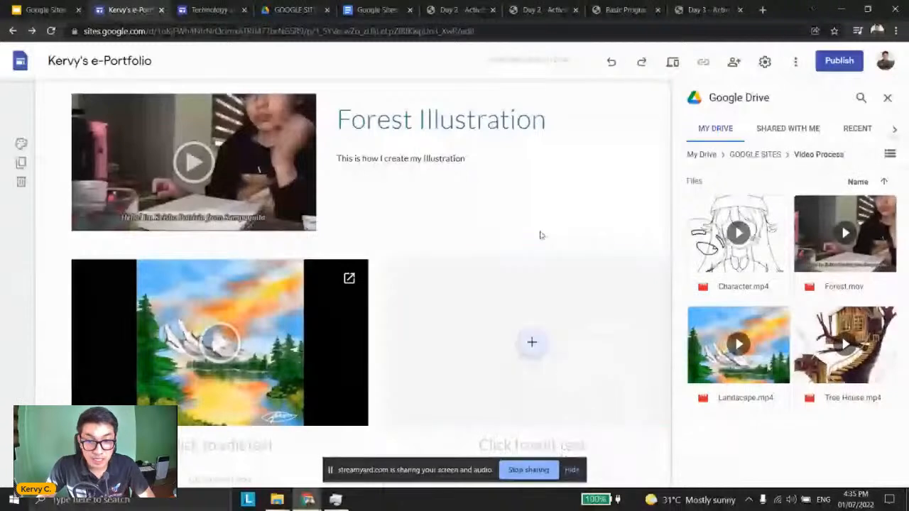
click(537, 348)
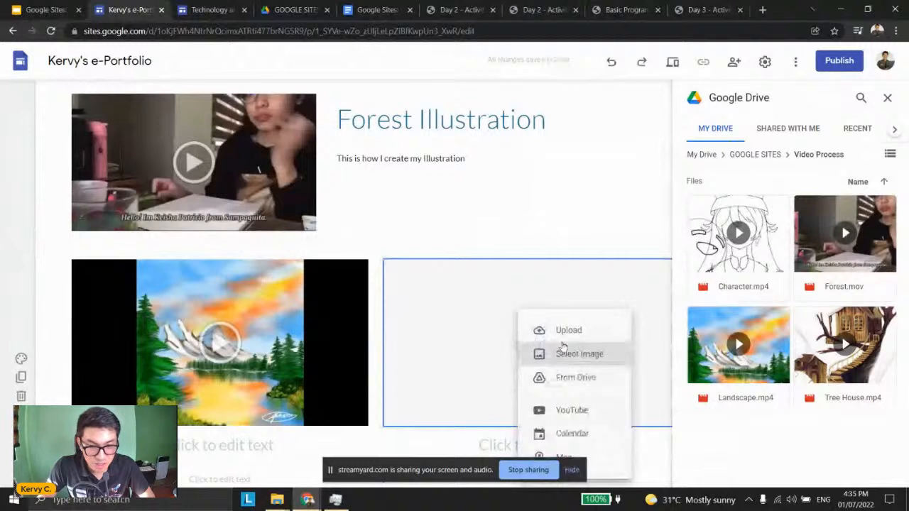
click(572, 378)
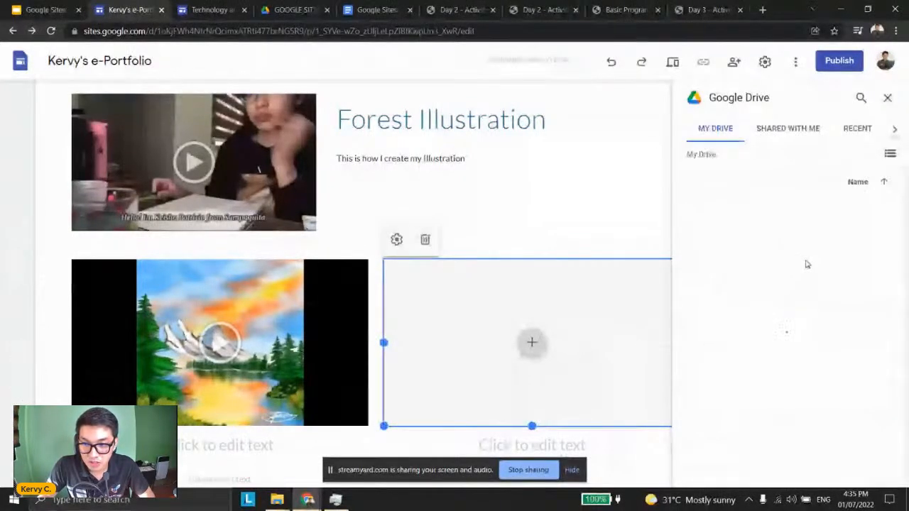
double_click(742, 341)
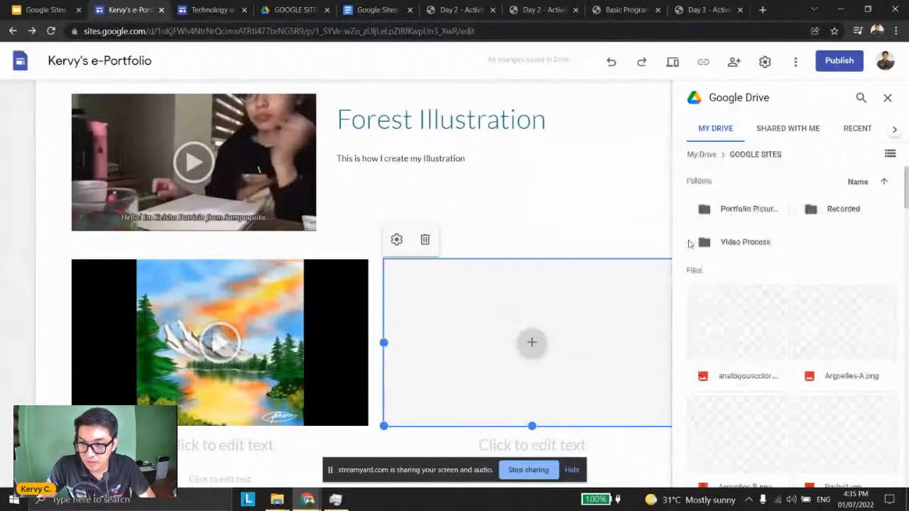
double_click(732, 245)
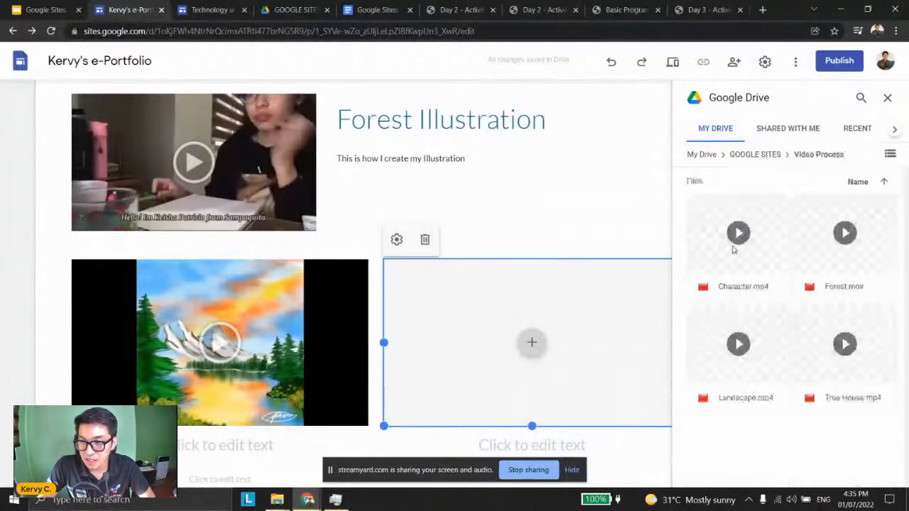
click(814, 368)
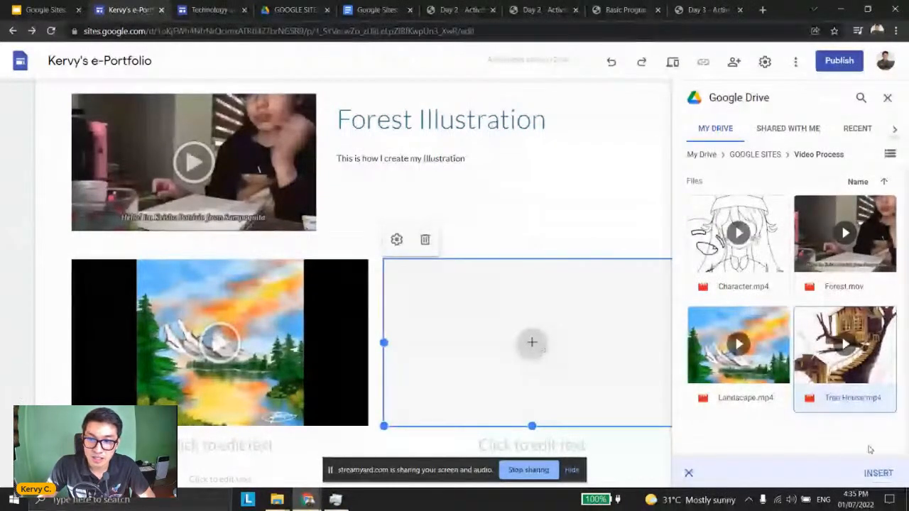
click(834, 376)
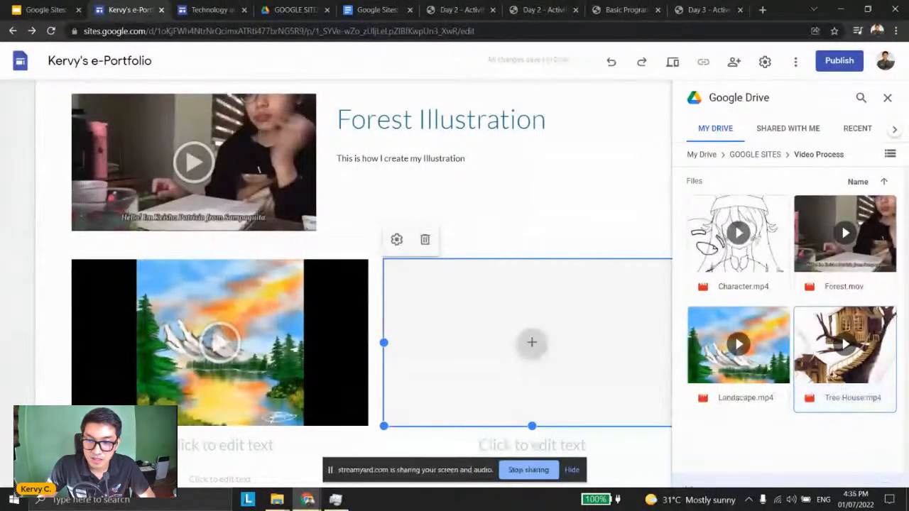
click(887, 97)
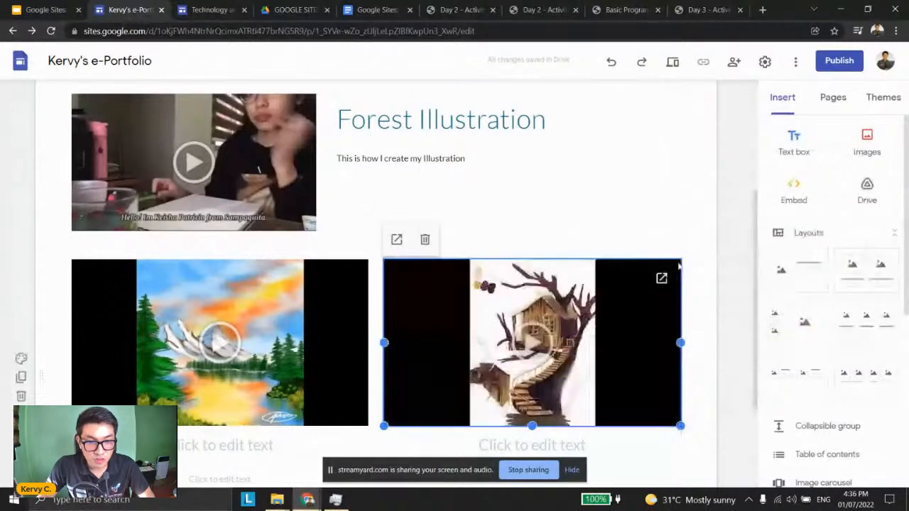
scroll(603, 291, up, 2)
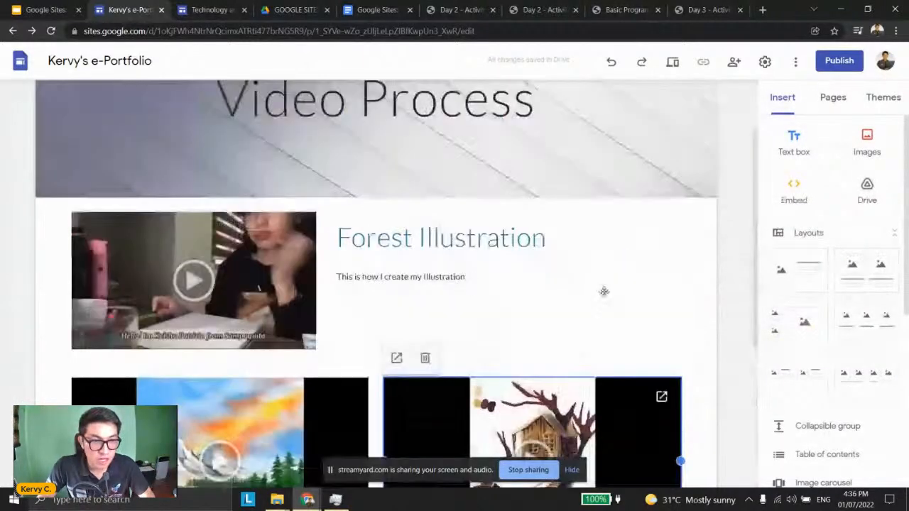
scroll(603, 292, down, 2)
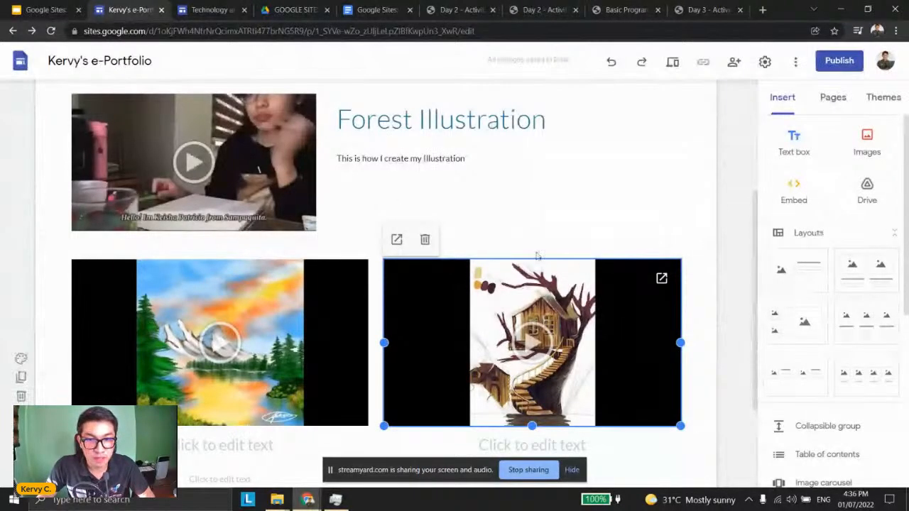
scroll(580, 245, up, 1)
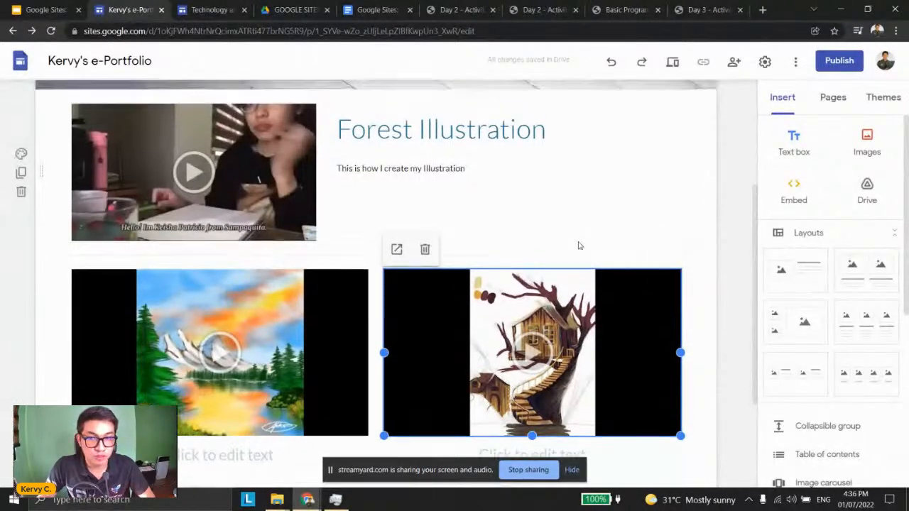
scroll(579, 246, up, 2)
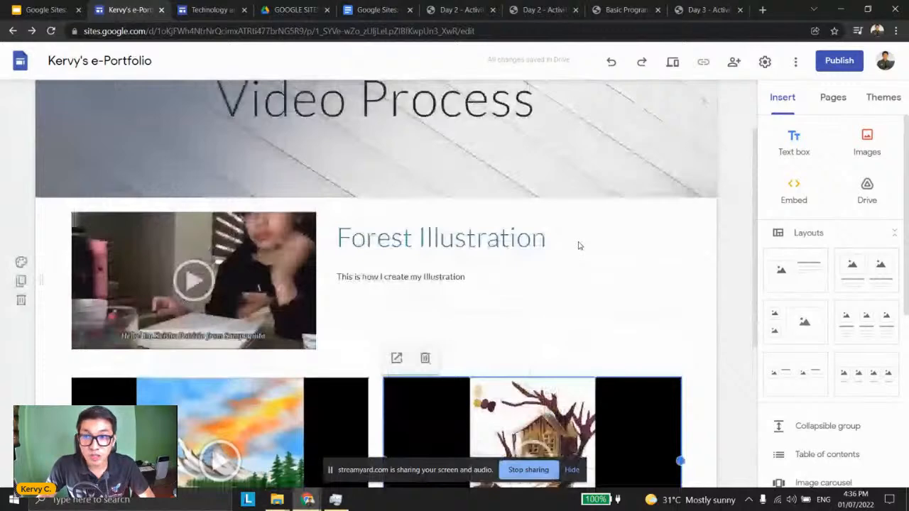
scroll(651, 221, down, 1)
scroll(650, 221, up, 1)
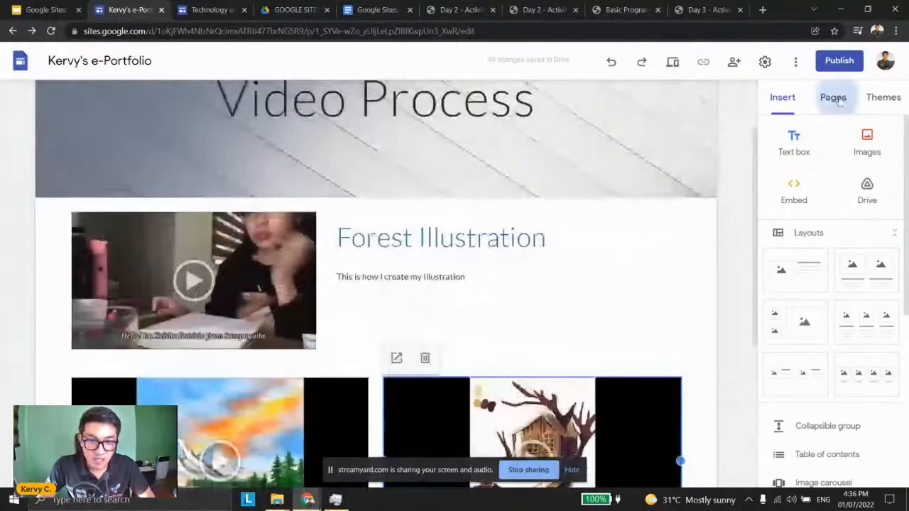
- Add a new menu section named "Illustrations" to the site's pages
click(833, 98)
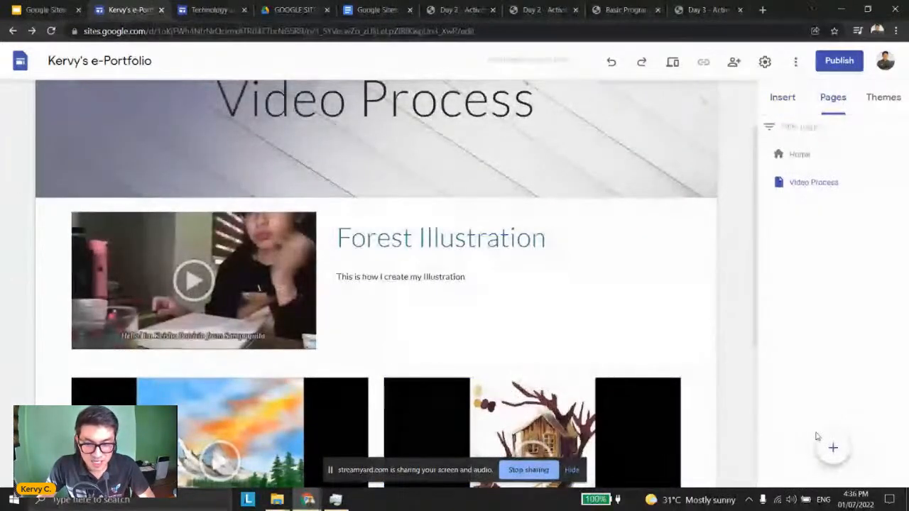
mouse_move(833, 449)
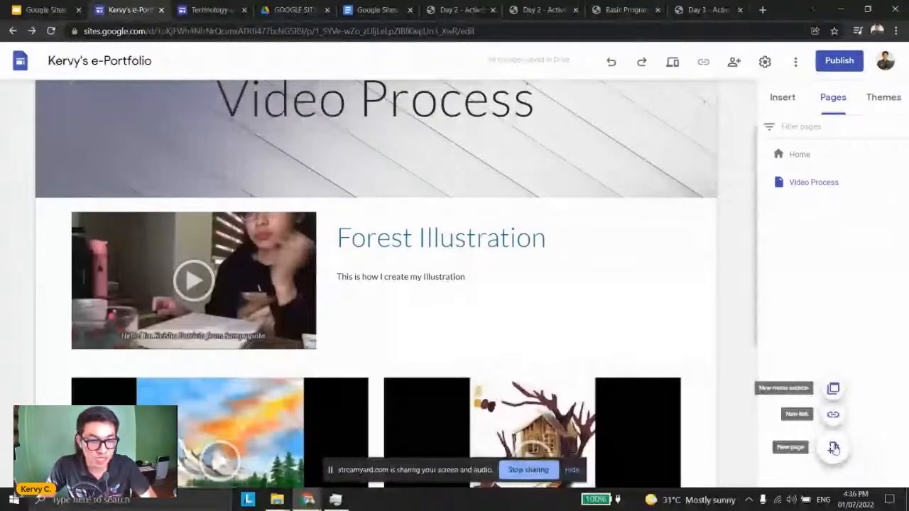
click(833, 389)
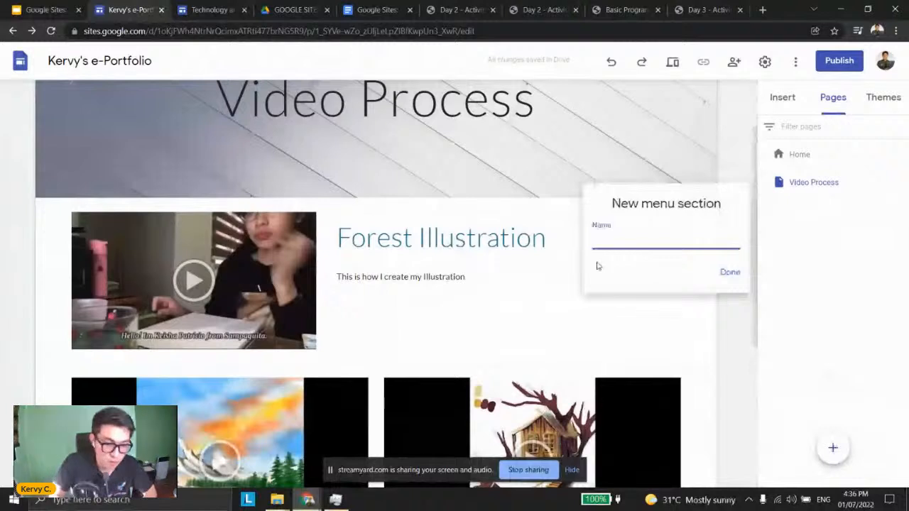
text(Illustr)
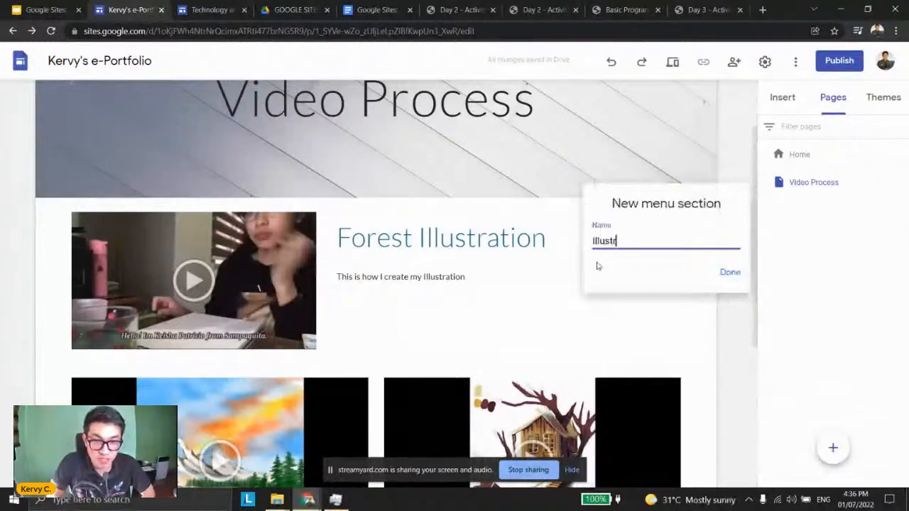
text(at)
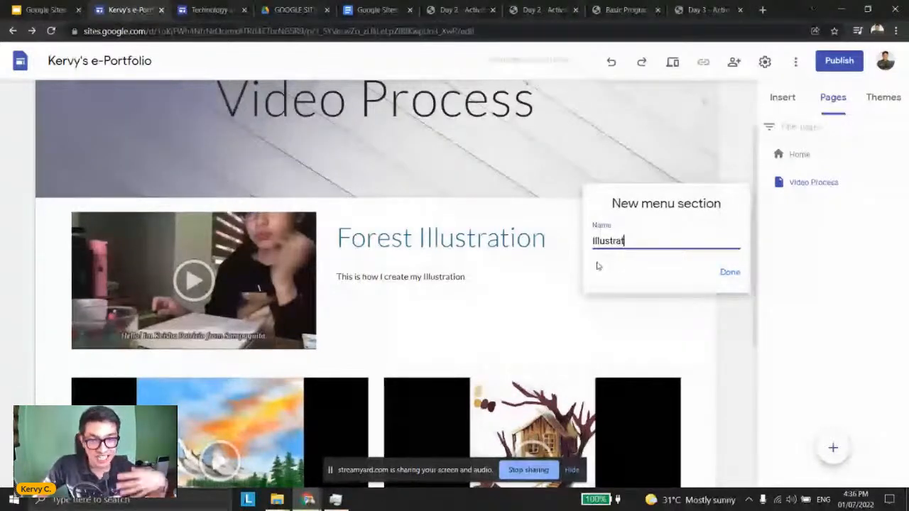
text(ions)
key(Return)
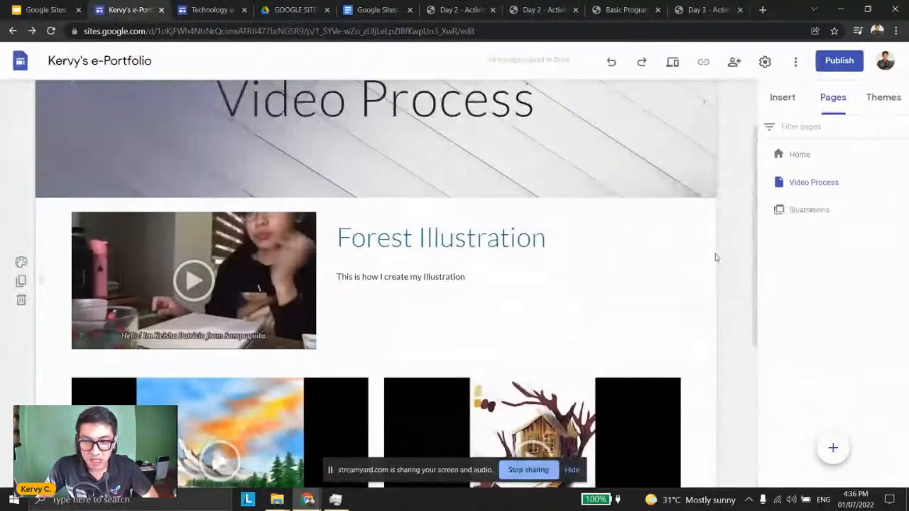
scroll(716, 258, up, 2)
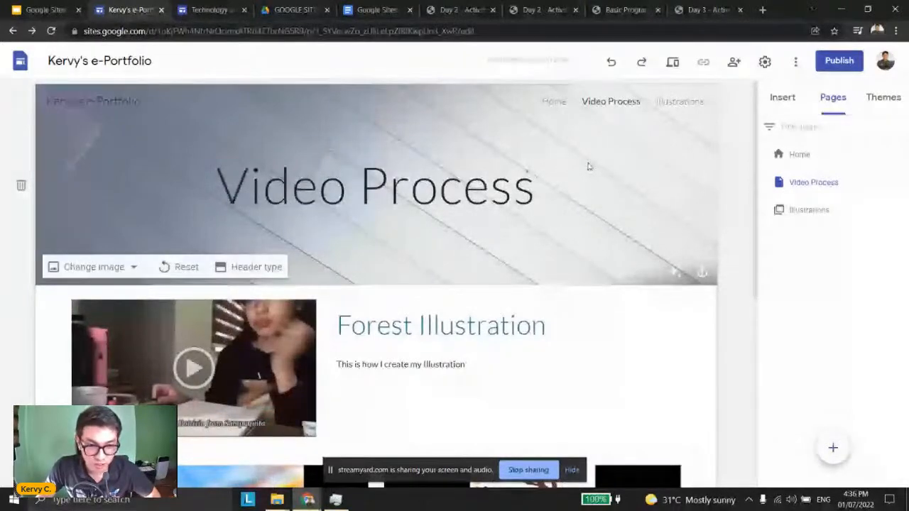
scroll(678, 244, down, 1)
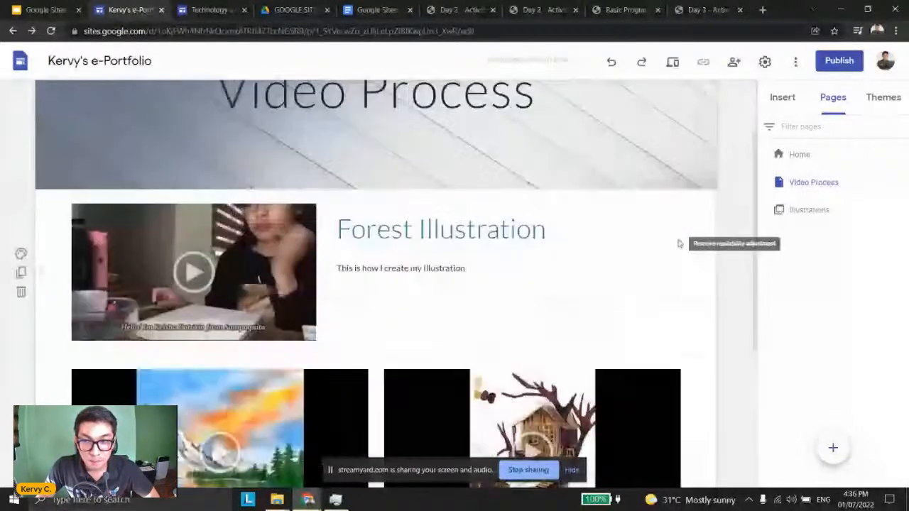
scroll(678, 243, down, 1)
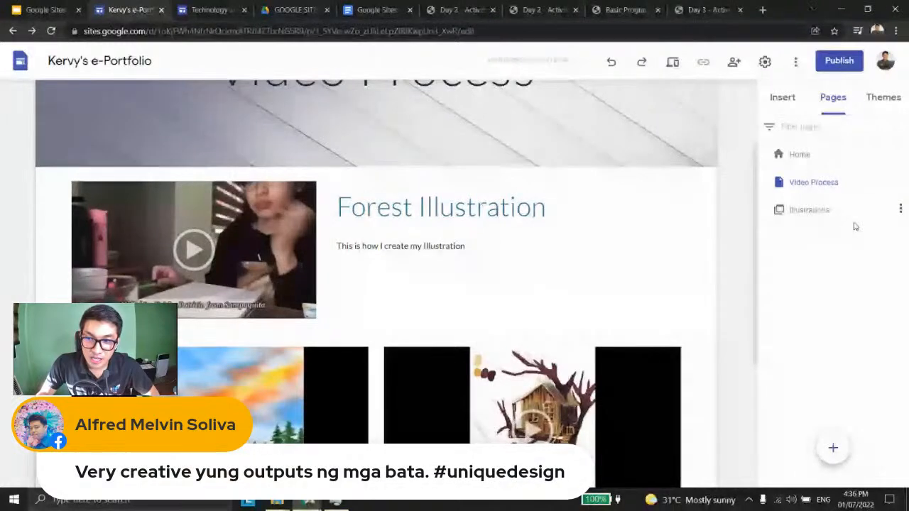
- Add a subpage named "Charcoal Illustration" under the Illustrations menu section
click(900, 211)
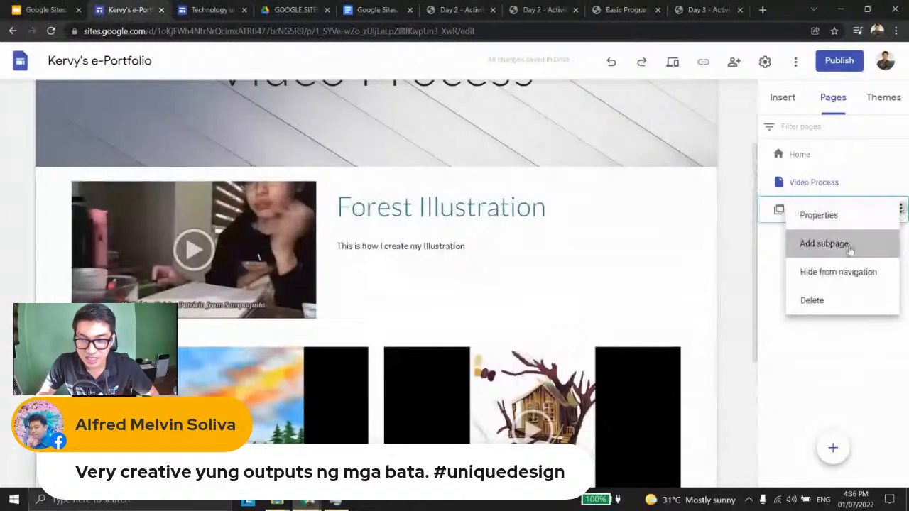
click(825, 243)
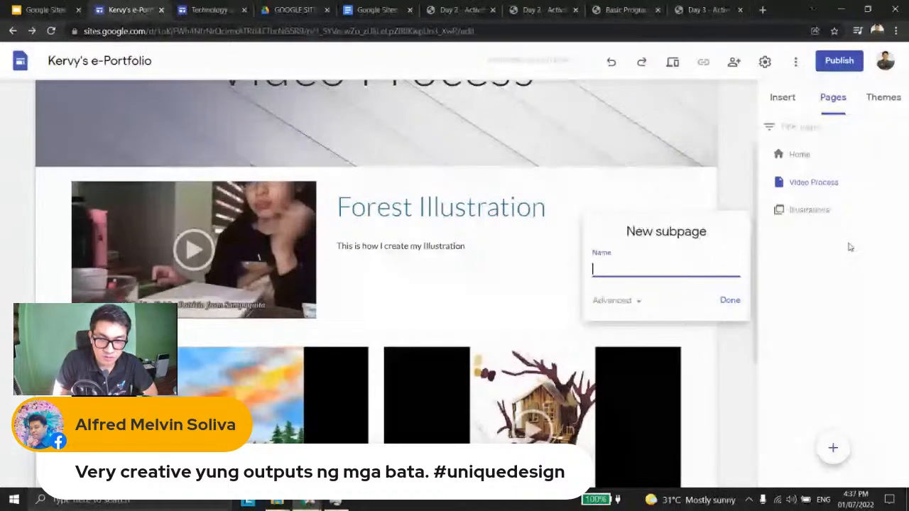
text(Charcoal Illustration)
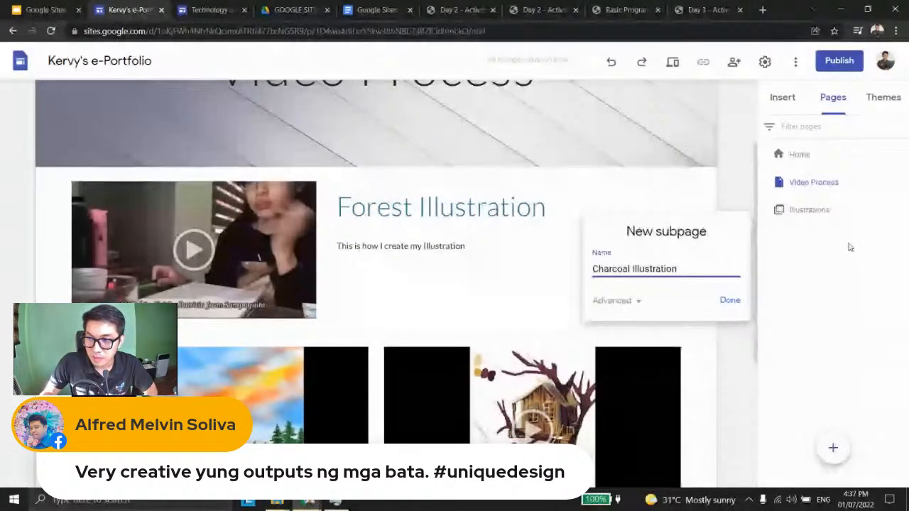
key(Return)
- Add a second subpage named "Colored Illustration" under the Illustrations menu section
click(900, 212)
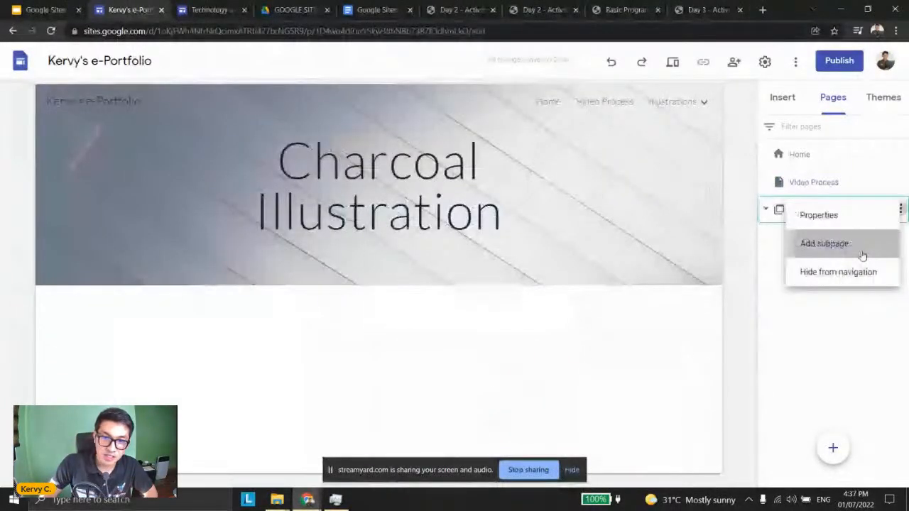
click(861, 250)
text(C)
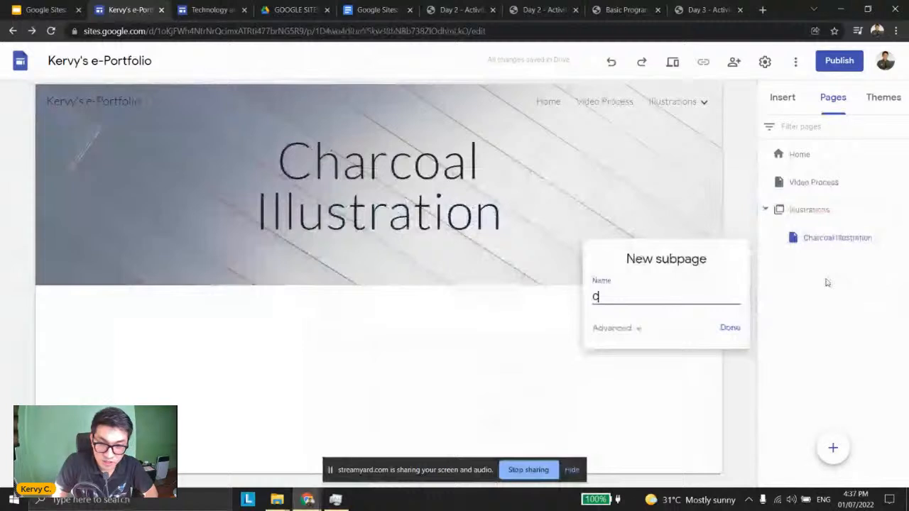
text(olored Illustration)
key(Return)
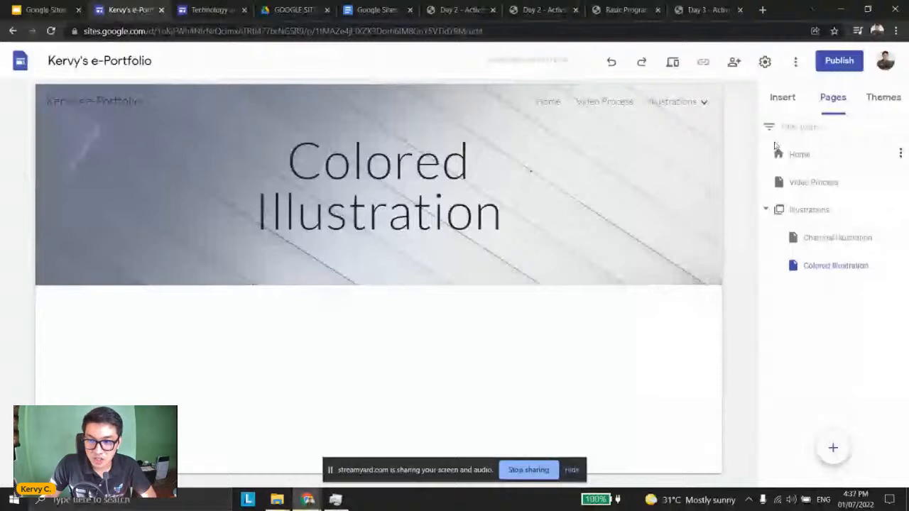
- Add the four-image captioned layout to the Colored Illustration page and fill its first placeholder with the fiery anime portrait from Drive's GOOGLE SITES folder
click(782, 97)
drag(874, 382, 308, 367)
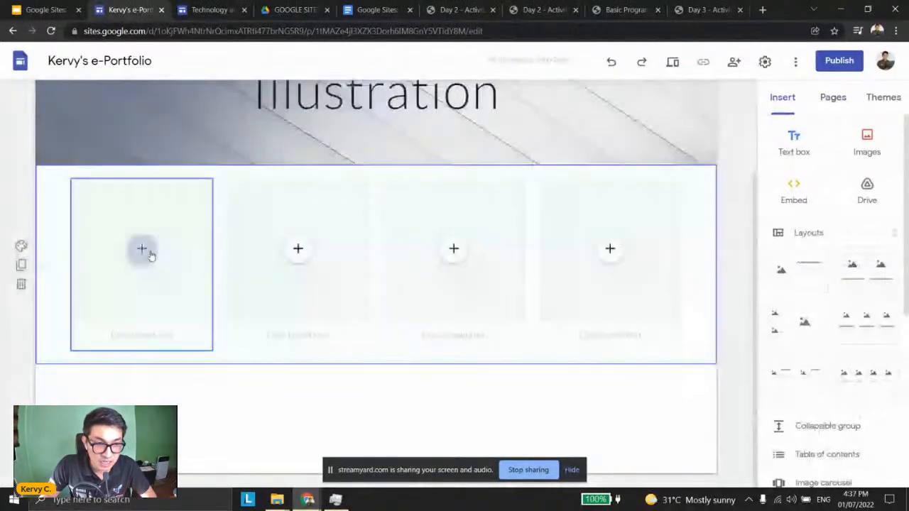
click(144, 250)
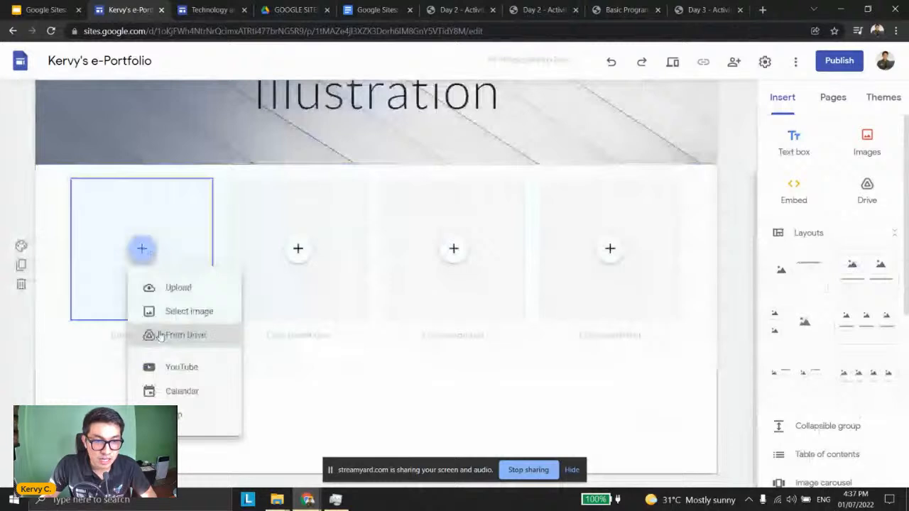
click(161, 335)
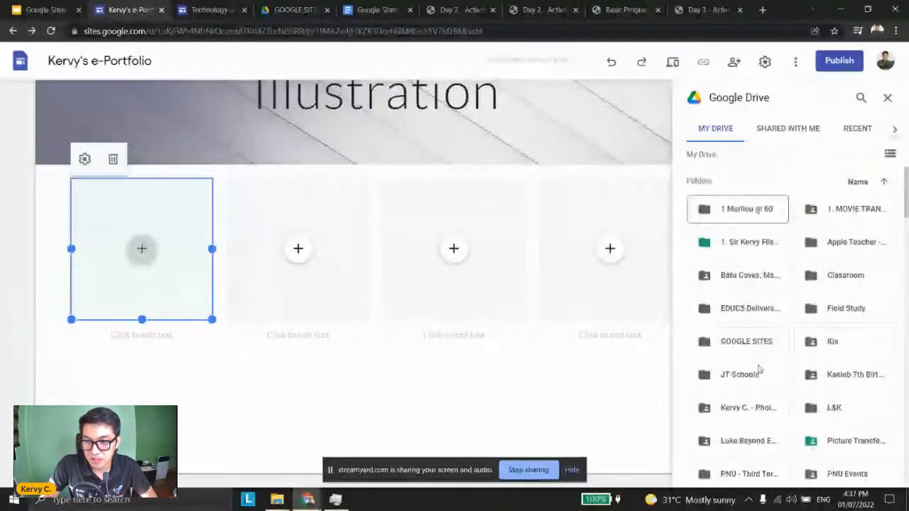
double_click(738, 343)
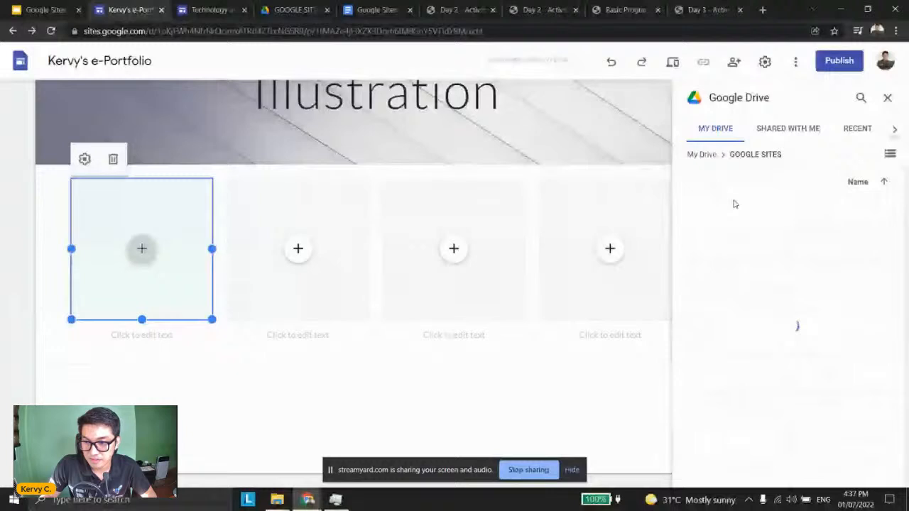
scroll(753, 300, down, 1)
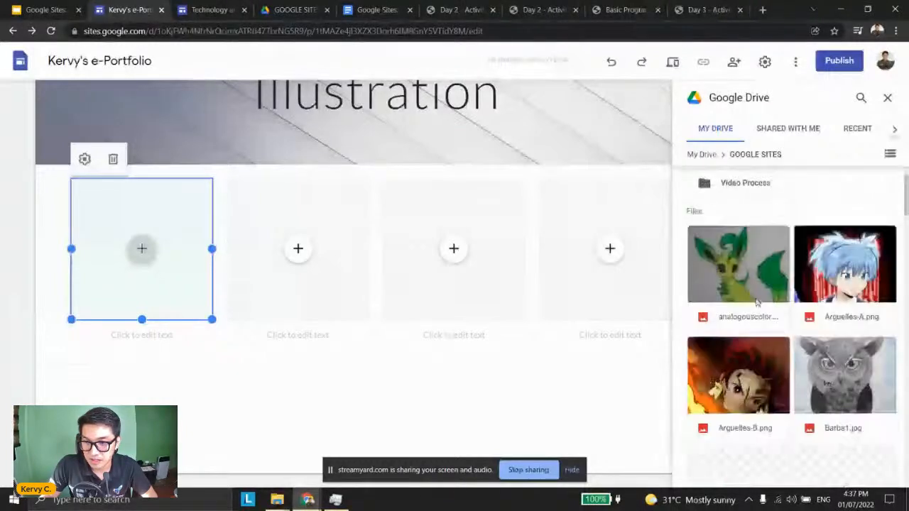
click(828, 289)
scroll(773, 331, down, 2)
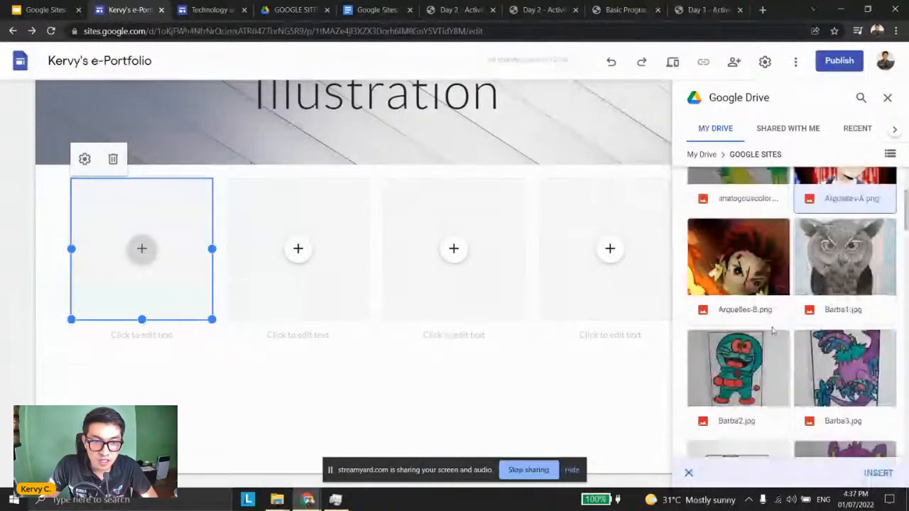
click(878, 473)
- Insert the blue-haired anime character image from the recent Google Drive images into the second placeholder
click(329, 268)
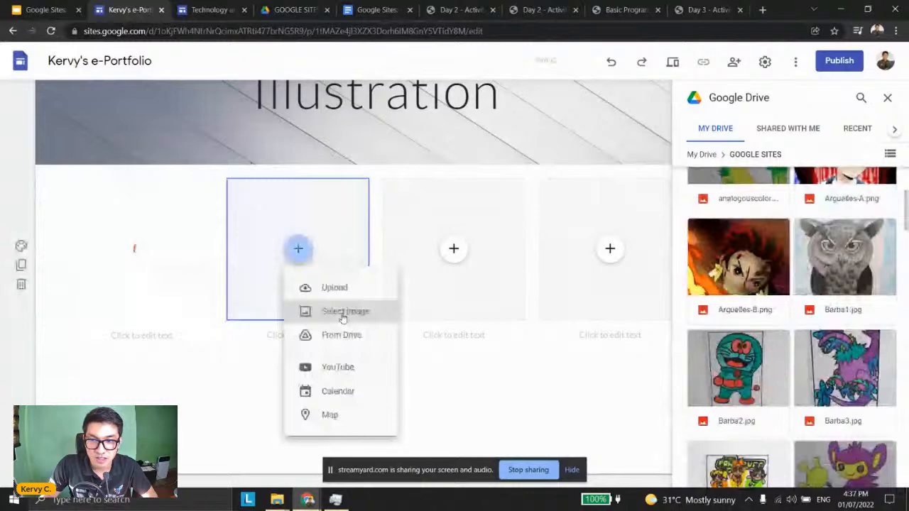
click(342, 334)
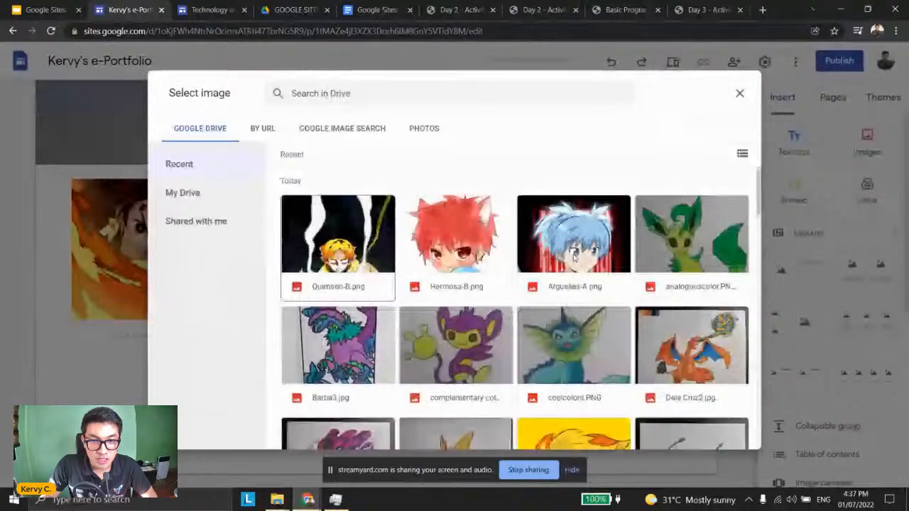
double_click(575, 259)
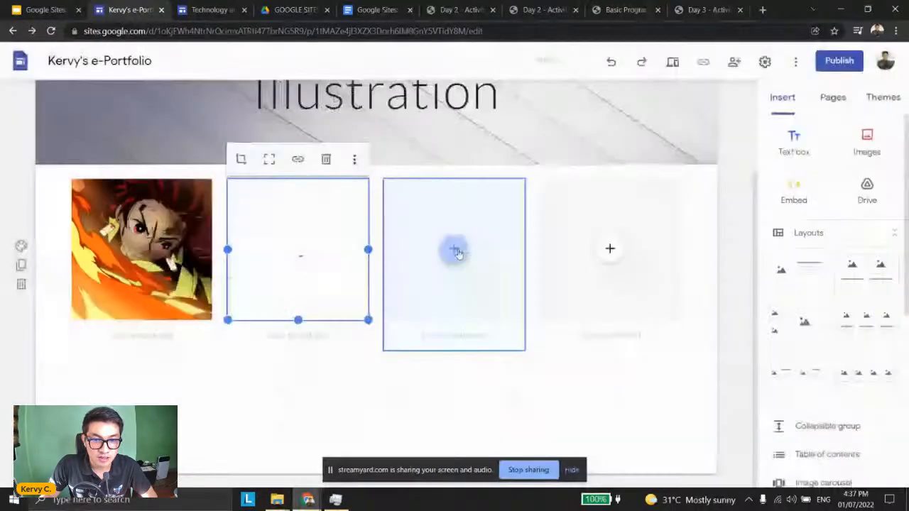
- Insert the yellow-haired character image with the yellow background from the recent Drive images into the third placeholder
click(454, 249)
click(504, 310)
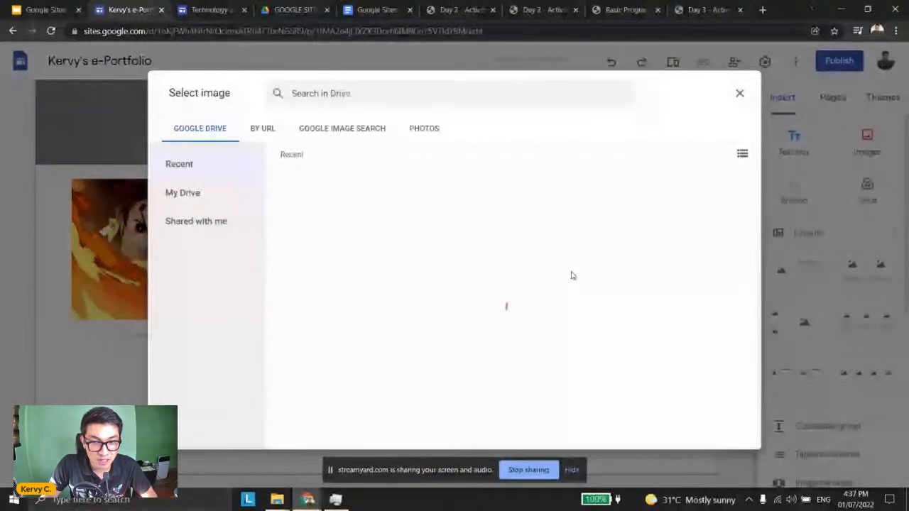
scroll(571, 277, down, 3)
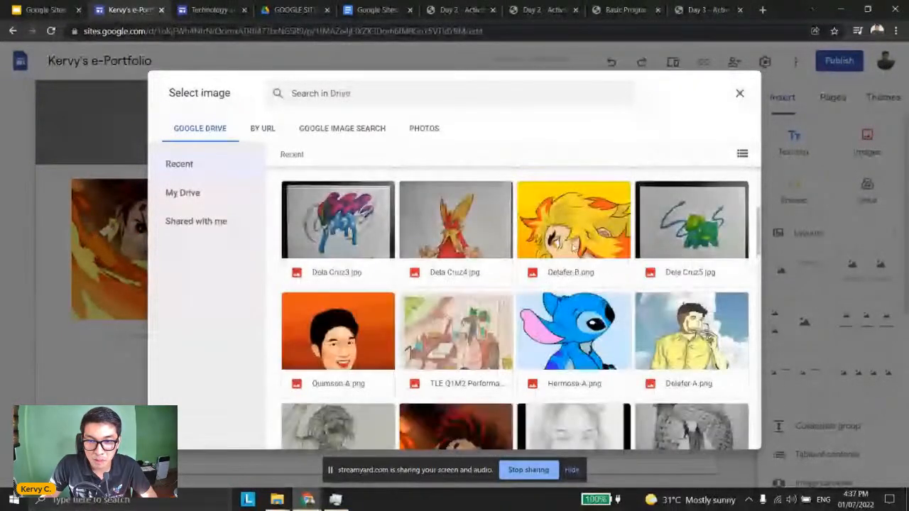
click(573, 244)
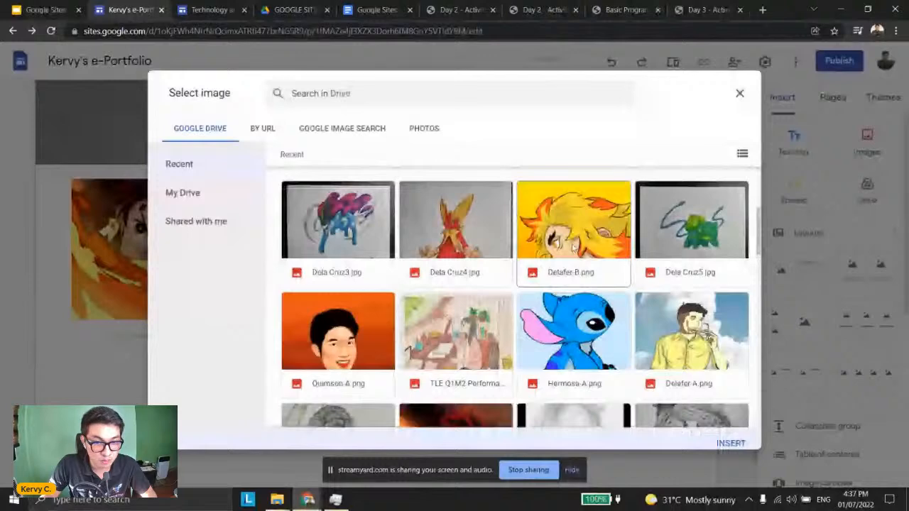
click(731, 443)
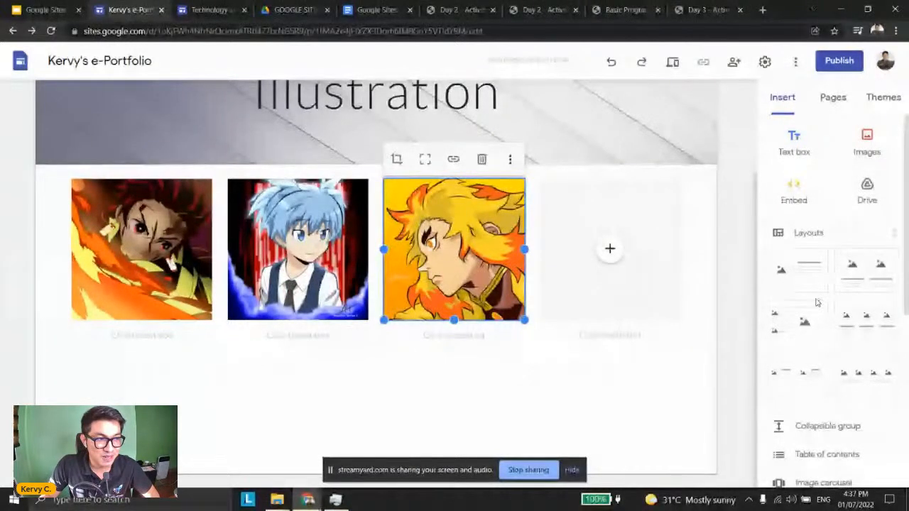
- Insert the illustration of the man in the yellow shirt from the recent Drive images into the fourth placeholder
click(610, 248)
click(634, 315)
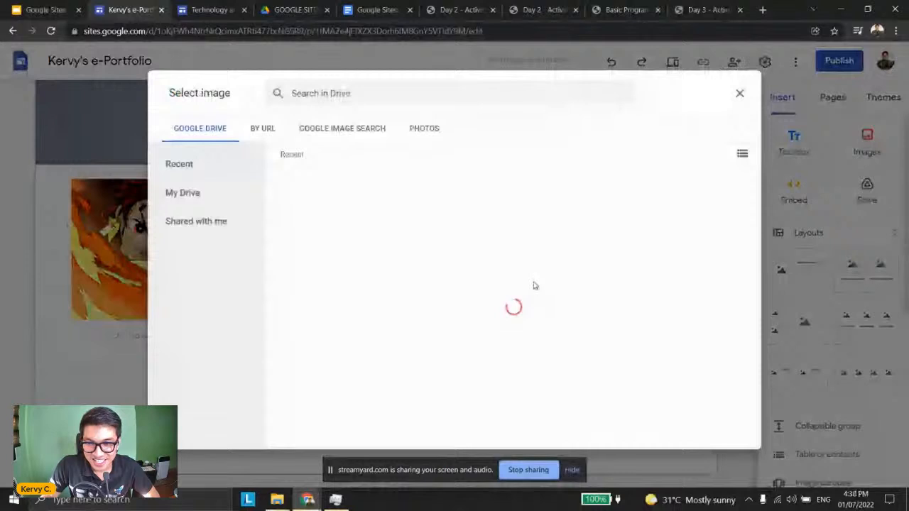
scroll(547, 275, down, 2)
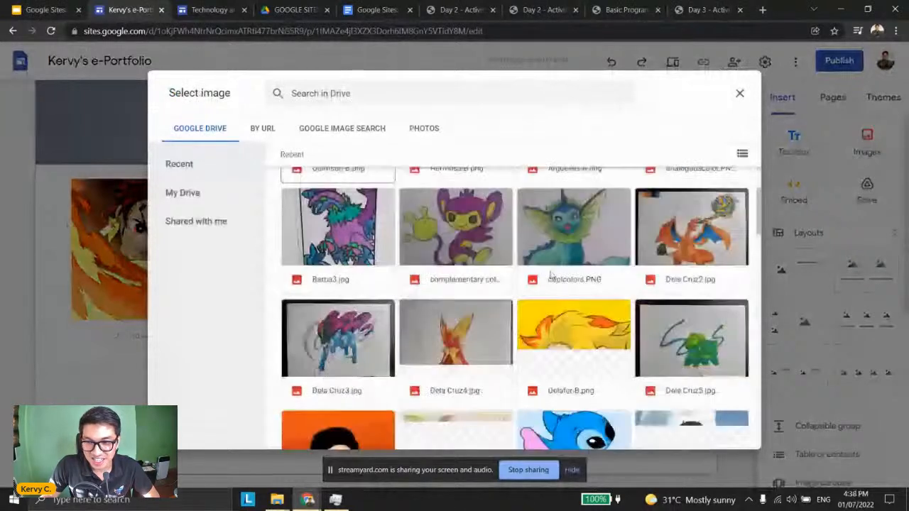
scroll(550, 275, down, 2)
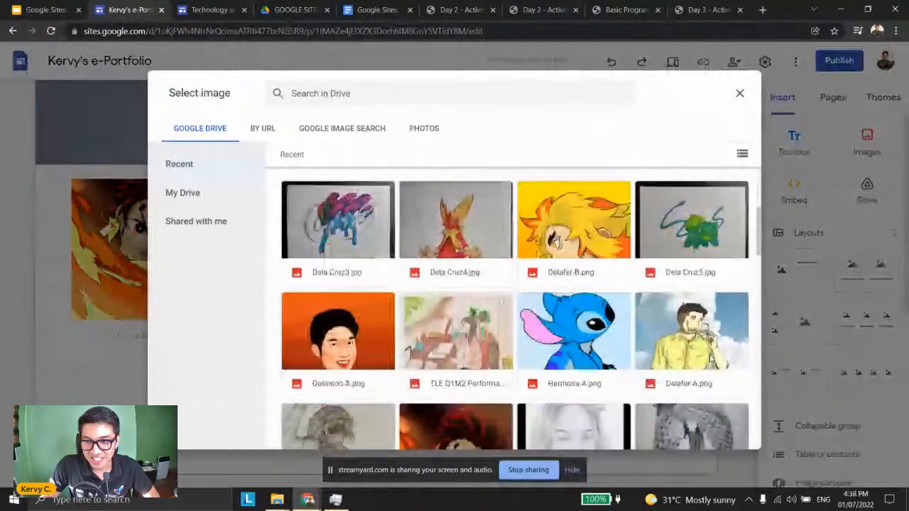
double_click(710, 360)
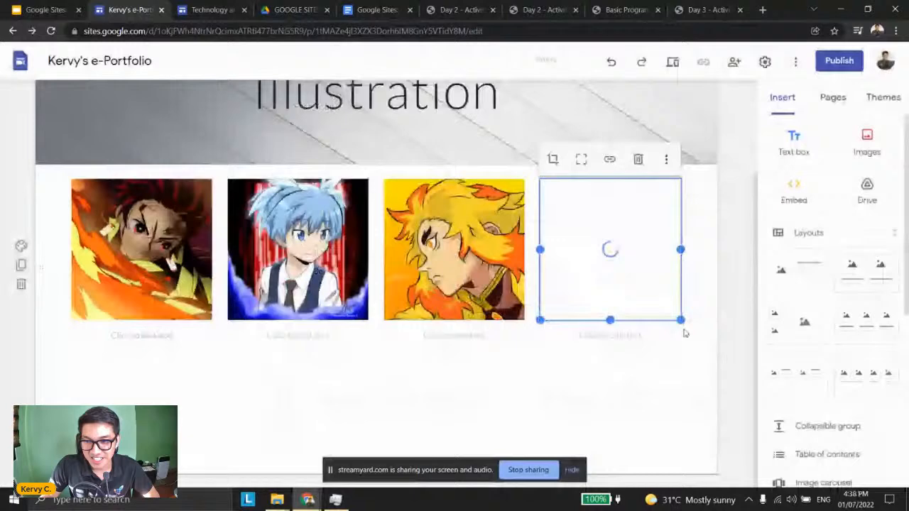
click(734, 288)
scroll(468, 355, up, 1)
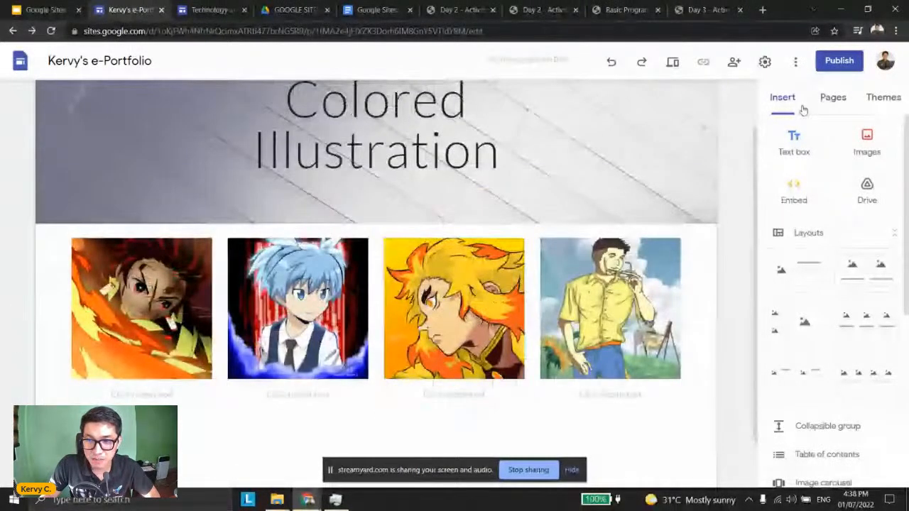
- Check the Illustrations dropdown in the site navigation from the Video Process page and follow it to the Colored Illustration page
click(827, 99)
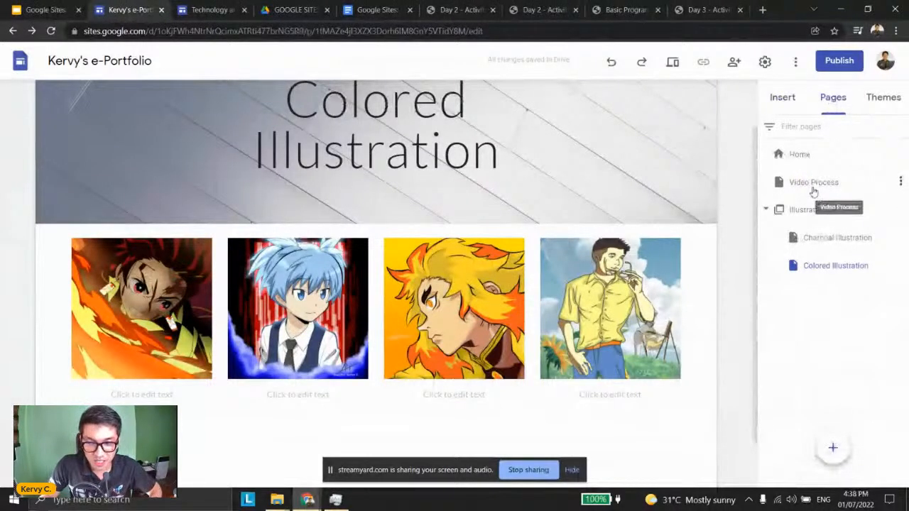
click(837, 182)
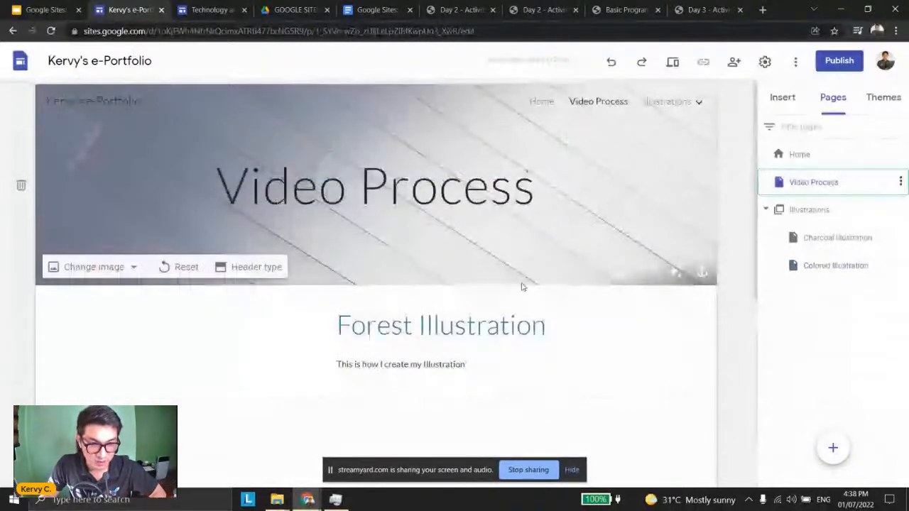
mouse_move(668, 102)
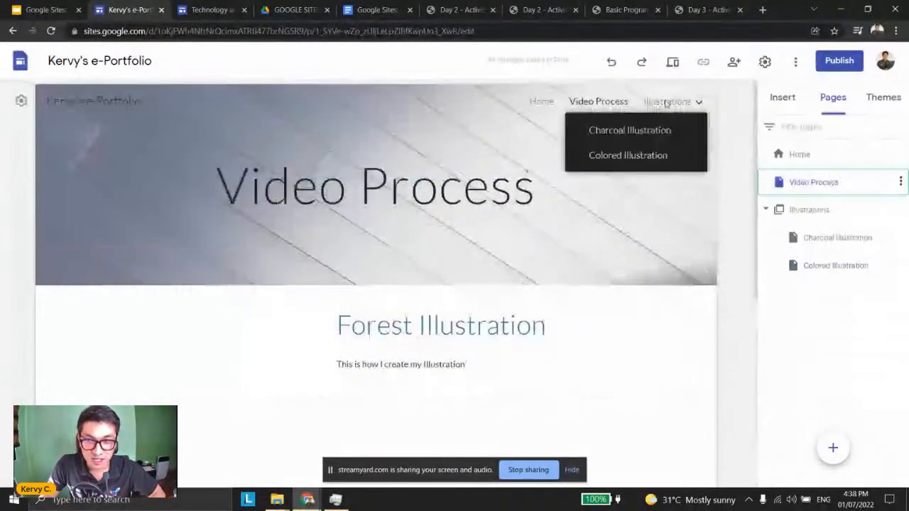
click(810, 210)
mouse_move(700, 104)
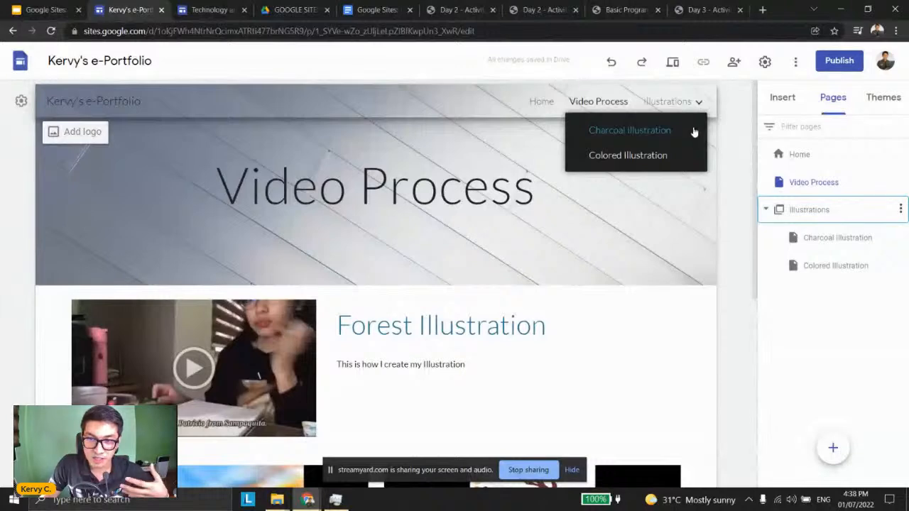
click(661, 158)
scroll(715, 267, down, 3)
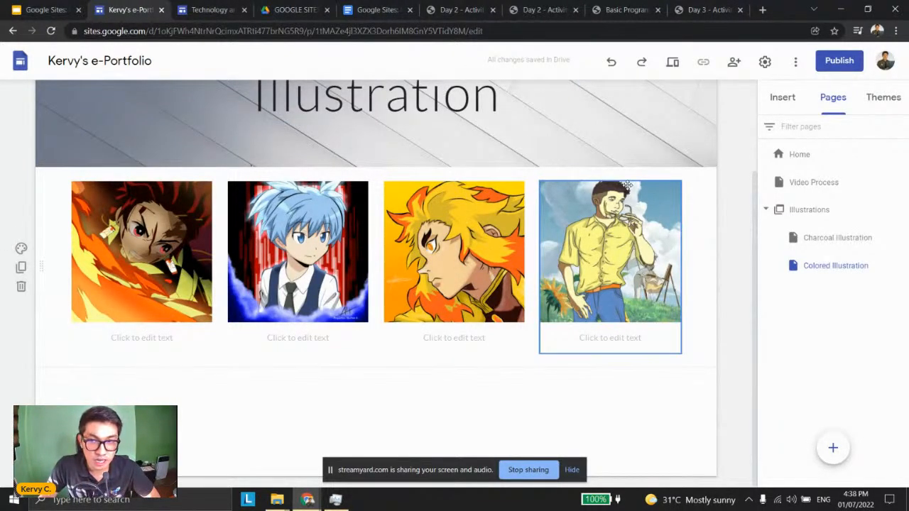
- Preview the site on a large screen, go to its Home page, and review that page in the tablet layout
click(673, 63)
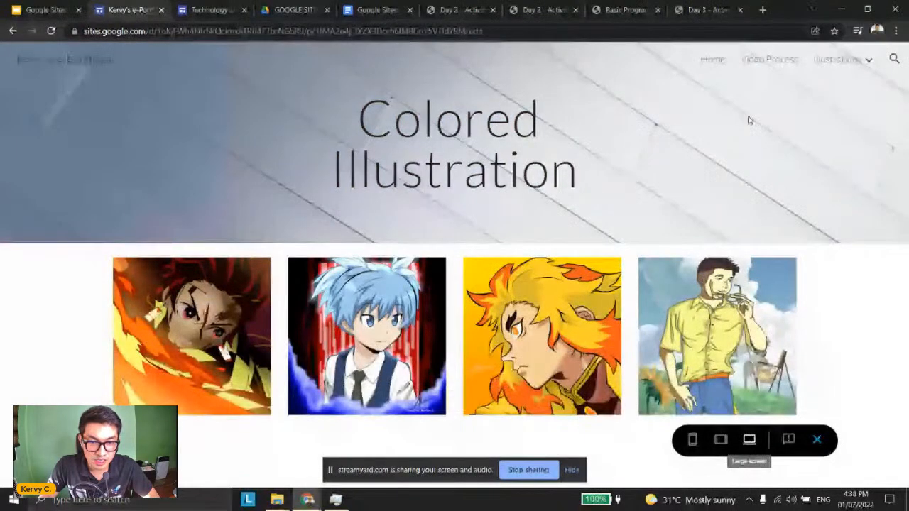
click(712, 60)
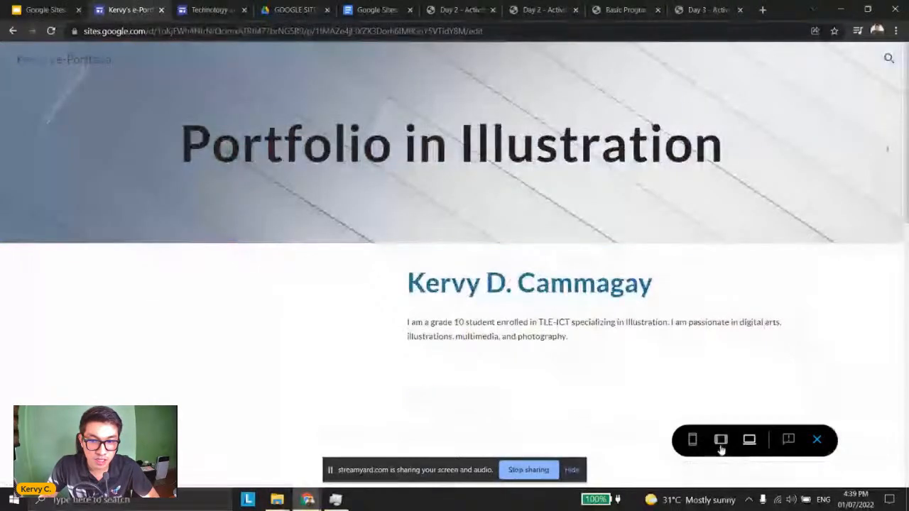
click(721, 441)
scroll(597, 234, down, 10)
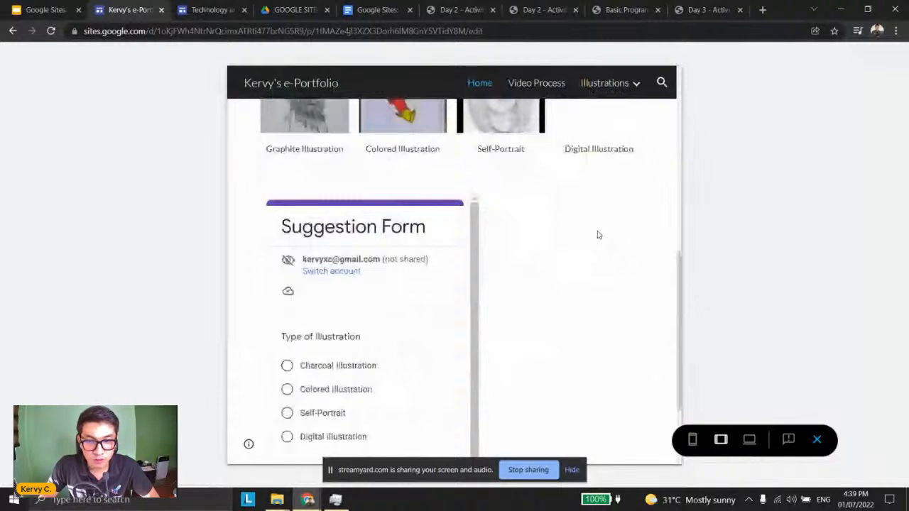
- Review the Video Process page in the phone preview and open another page through the mobile navigation menu
click(693, 439)
scroll(455, 227, down, 5)
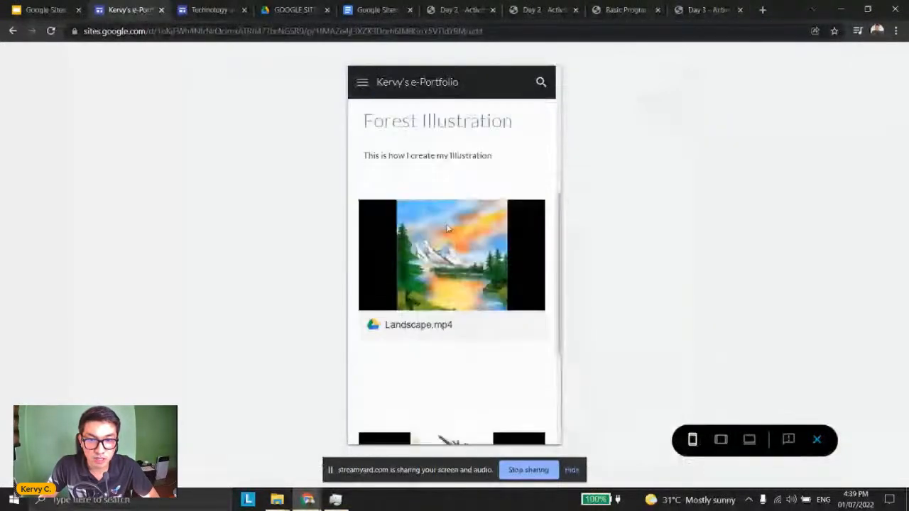
scroll(447, 228, down, 3)
scroll(448, 228, up, 5)
click(363, 88)
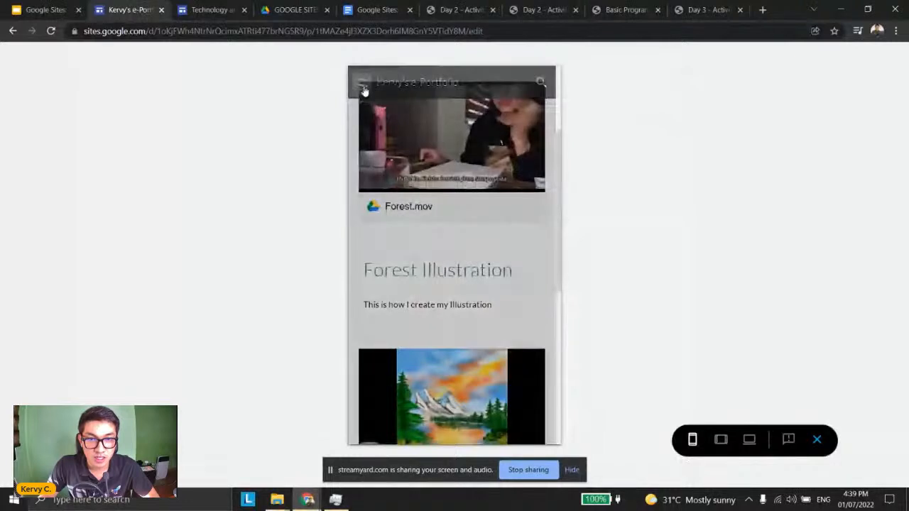
click(390, 114)
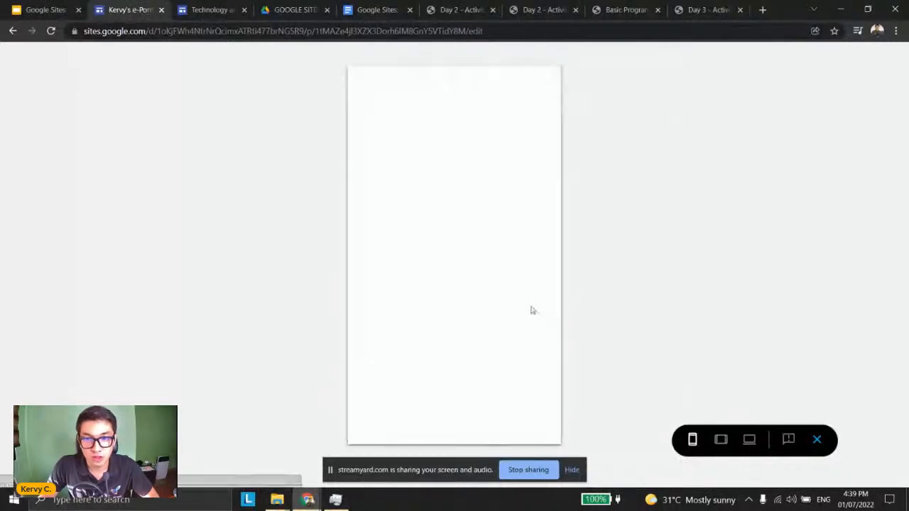
- Review the Home page's profile and illustrations in the phone layout and exit the preview
scroll(531, 310, down, 5)
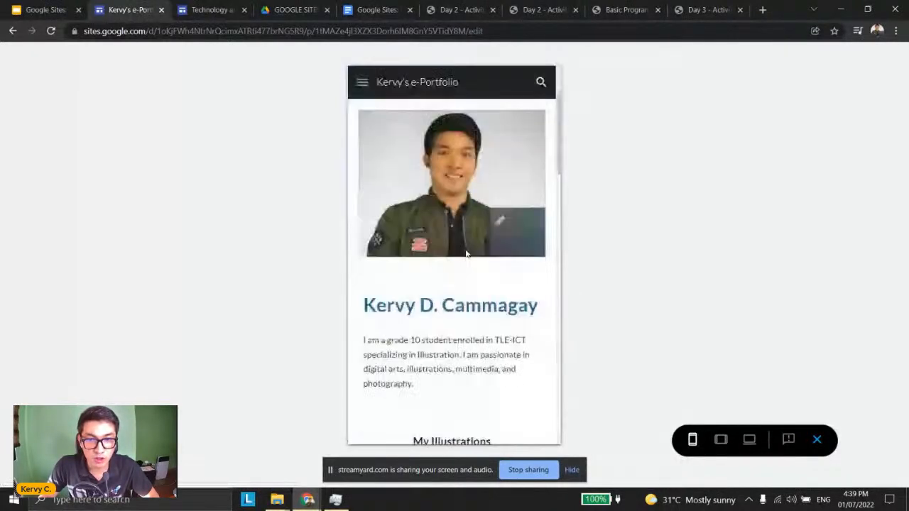
scroll(465, 262, down, 3)
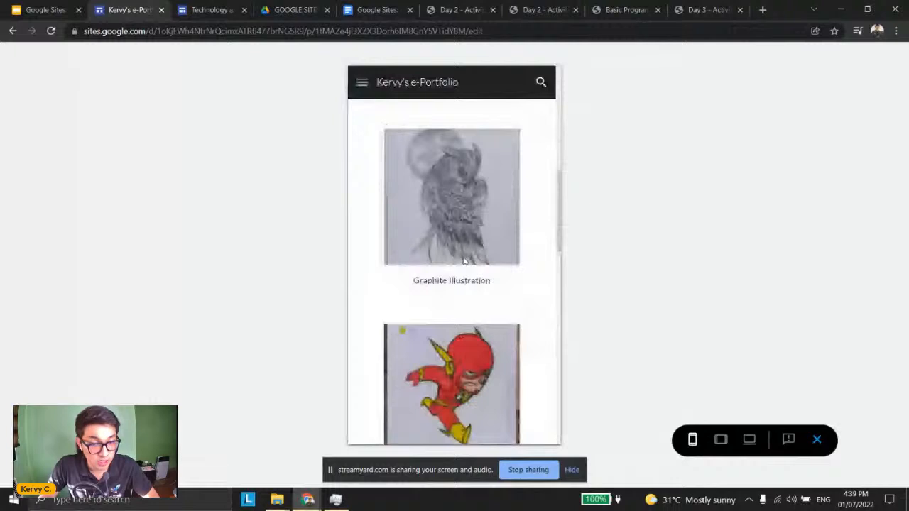
click(816, 438)
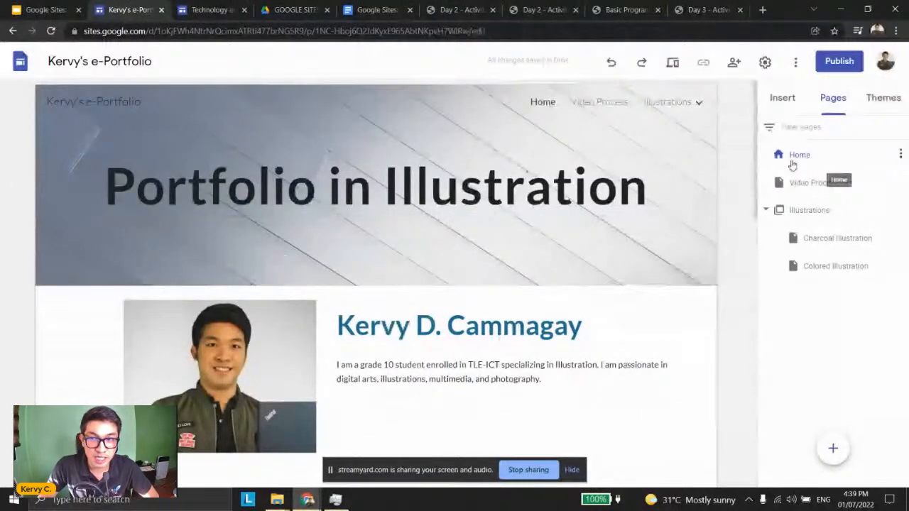
- Start publishing the site and set its web address to the owner's surname followed by "-tleportfolio"
click(836, 63)
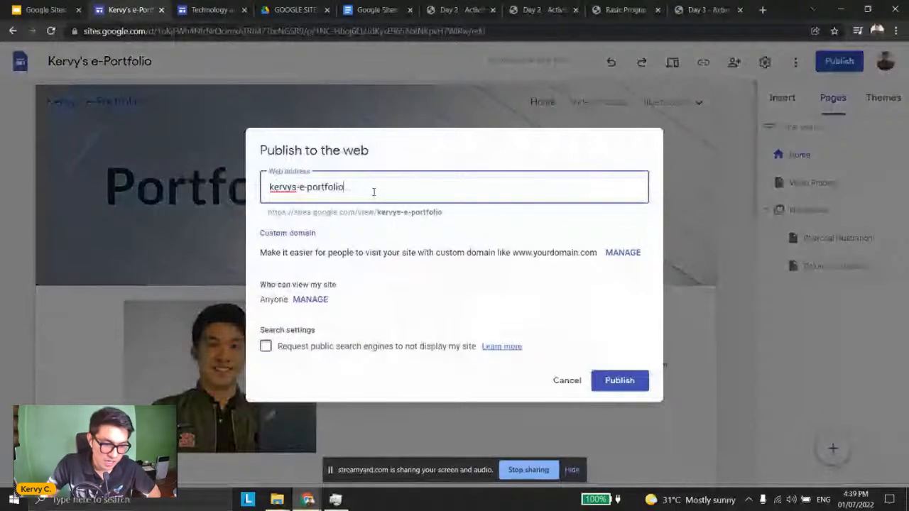
drag(373, 191, 228, 178)
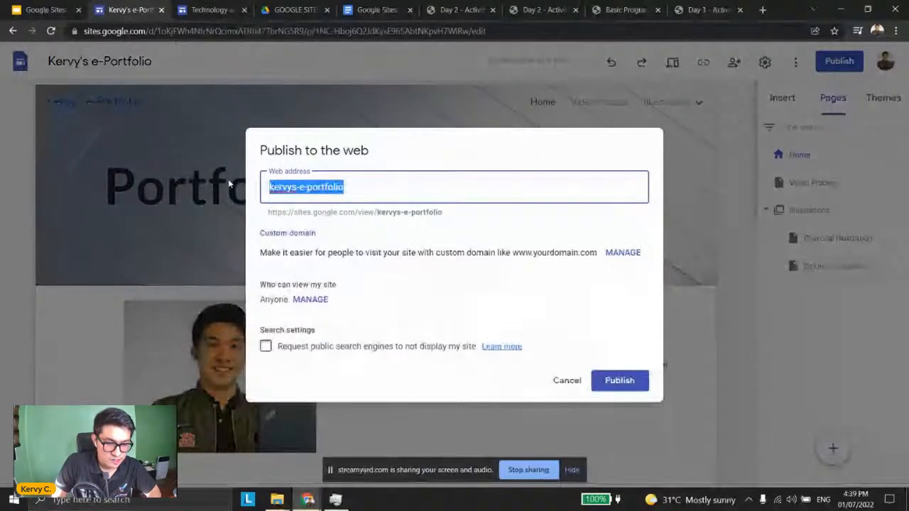
text(cammagay-)
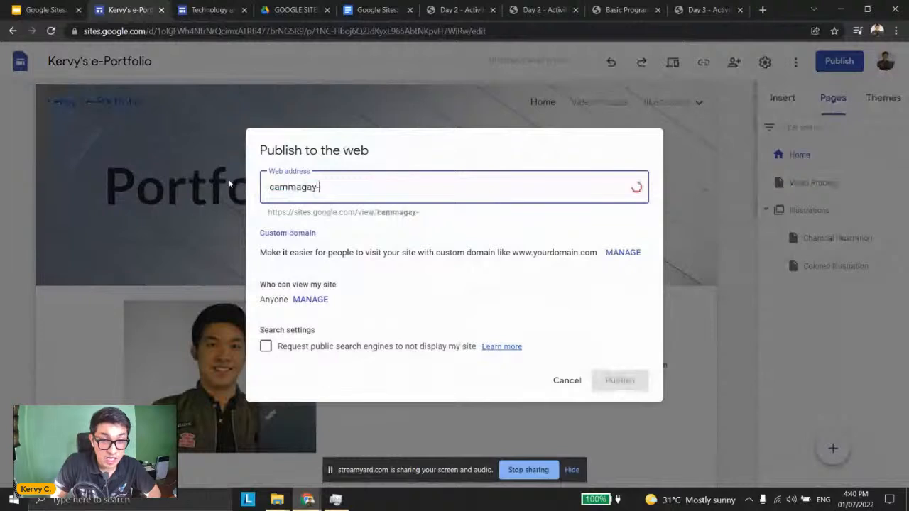
text(p)
key(BackSpace)
text(tleport)
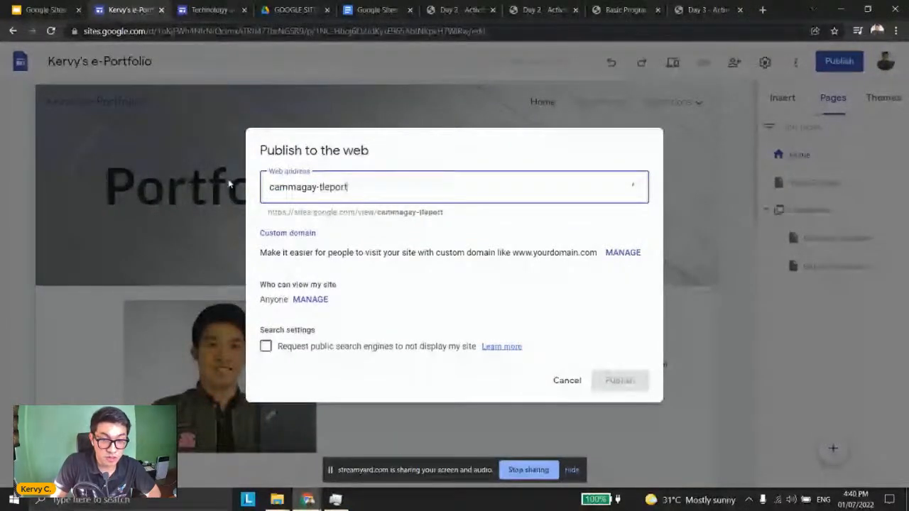
text(folio)
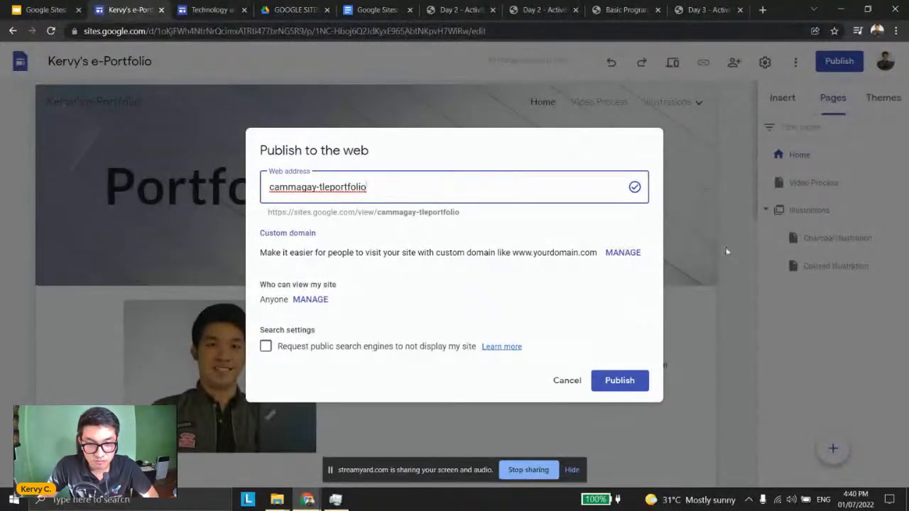
- Check who can view the site by examining the link access for the draft and the published site
click(310, 301)
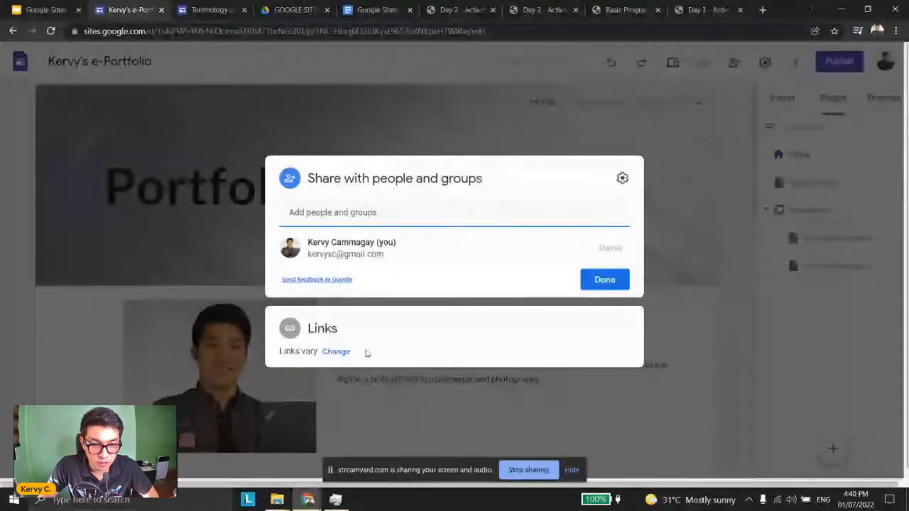
click(343, 351)
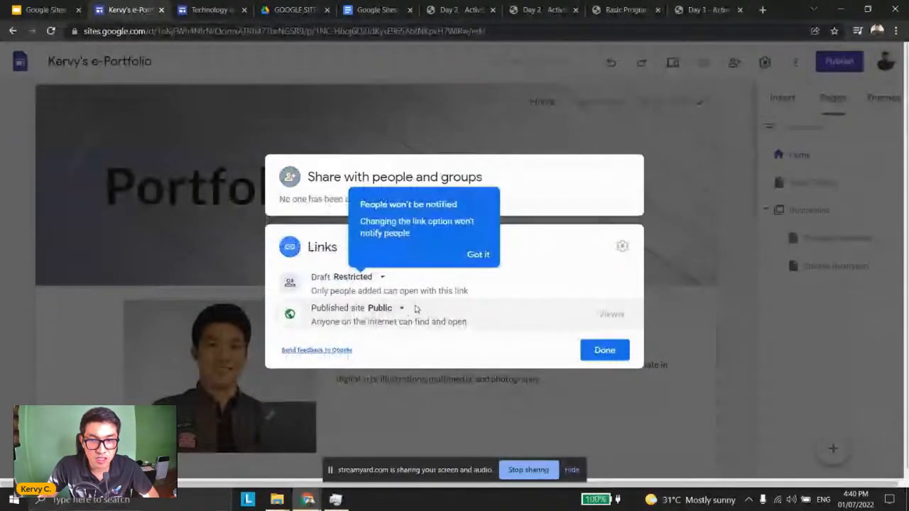
click(607, 353)
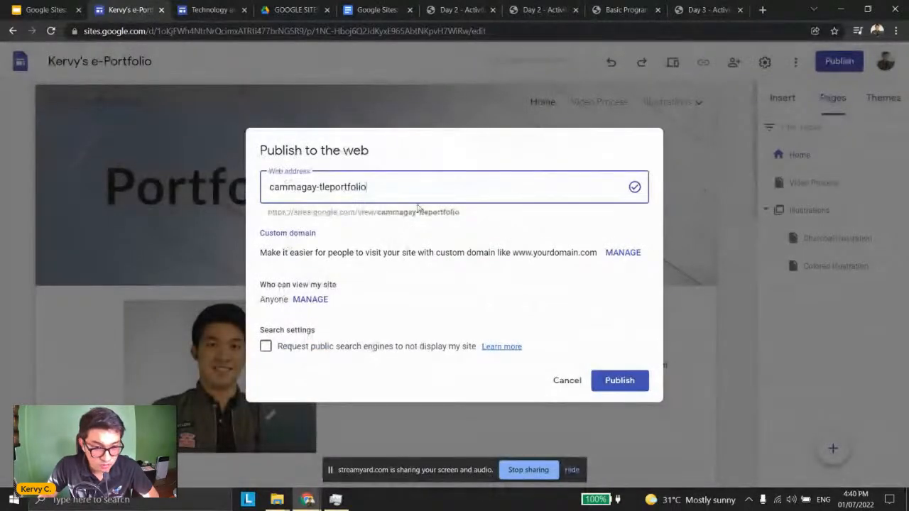
- Publish the site to the web and open the published version
click(617, 383)
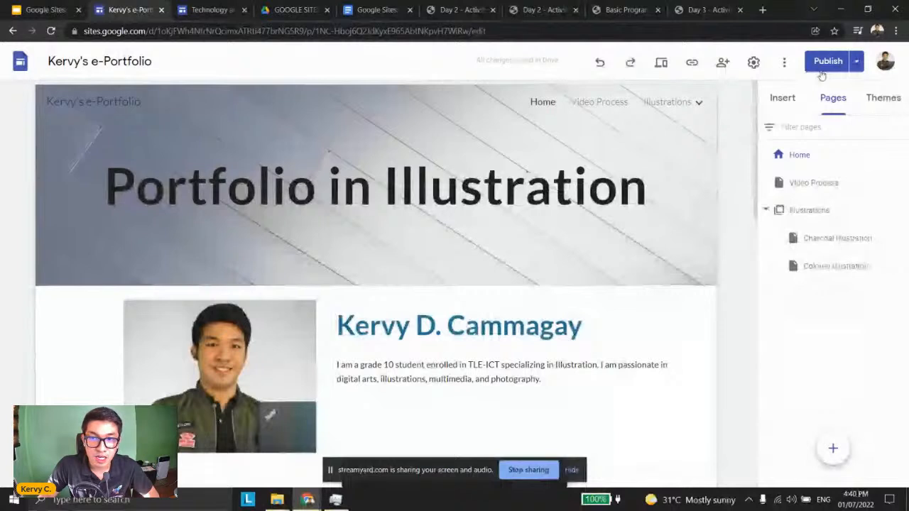
click(857, 62)
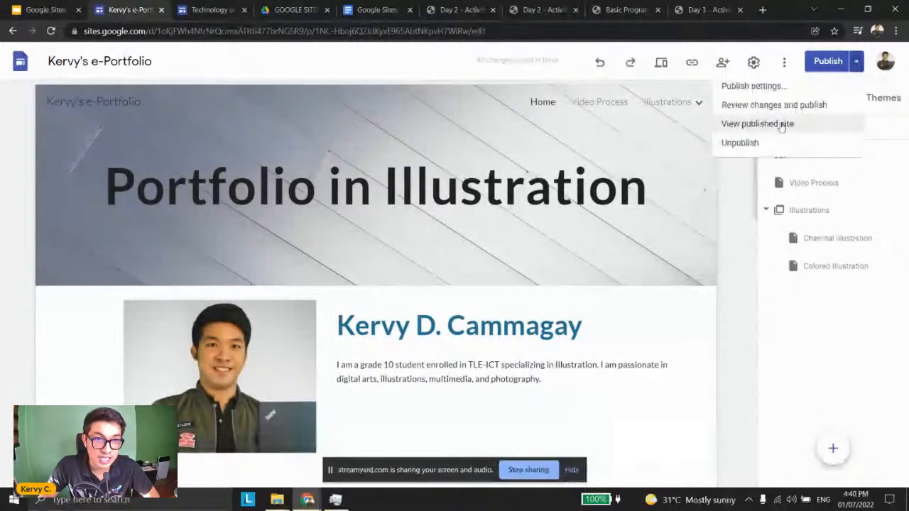
click(757, 123)
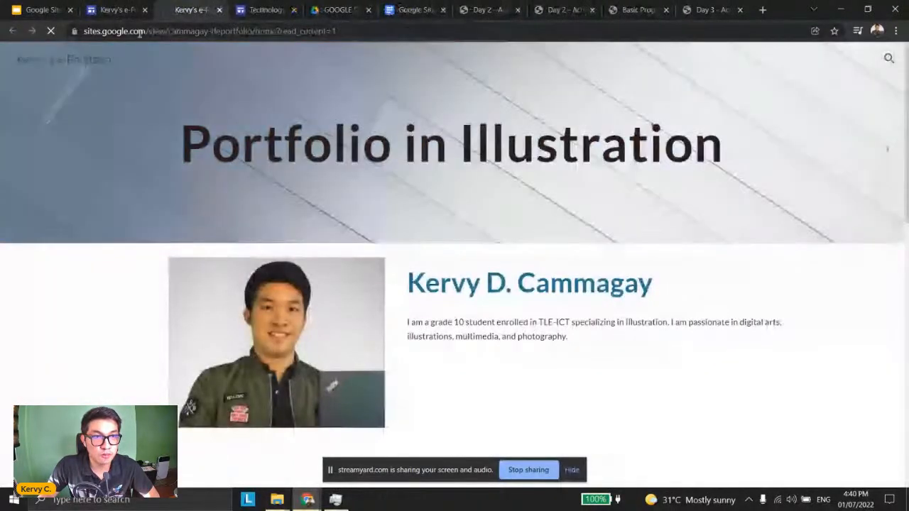
- Highlight the published site's web address without the ending "home" and switch to the Google Slides presentation
click(253, 32)
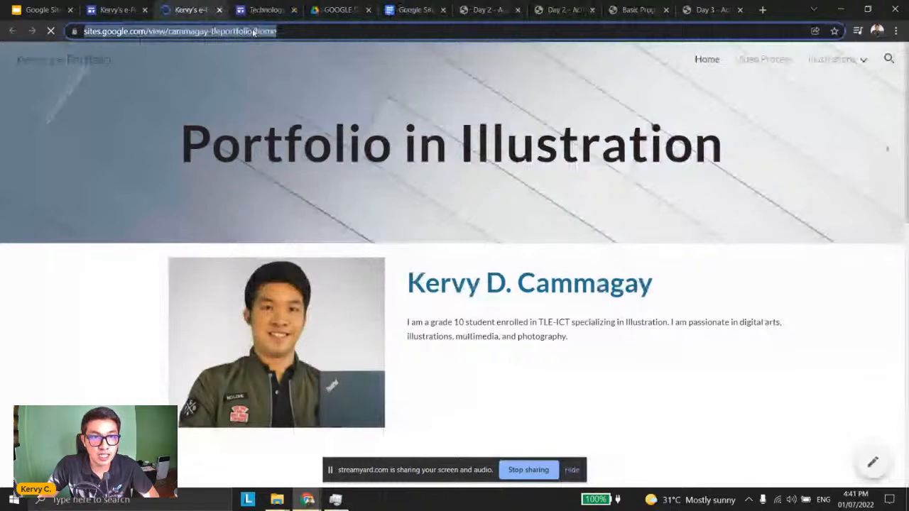
click(282, 31)
drag(282, 31, 82, 24)
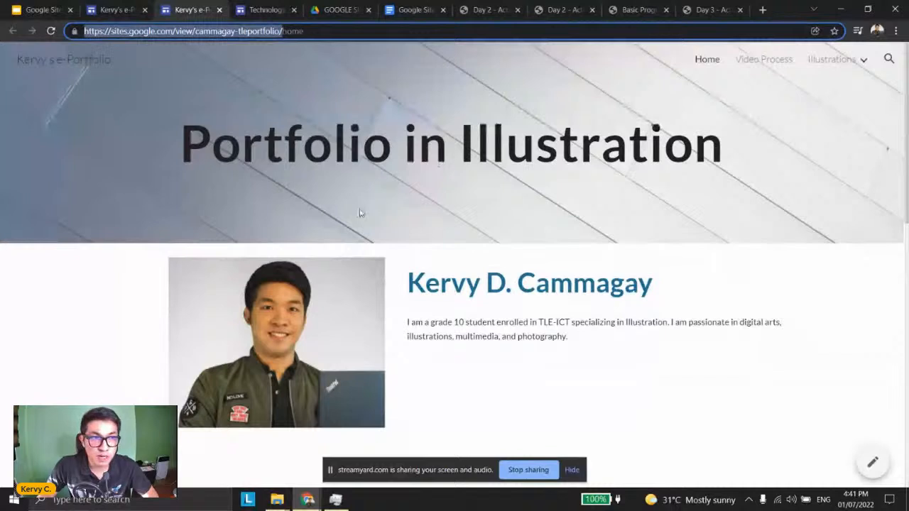
click(26, 5)
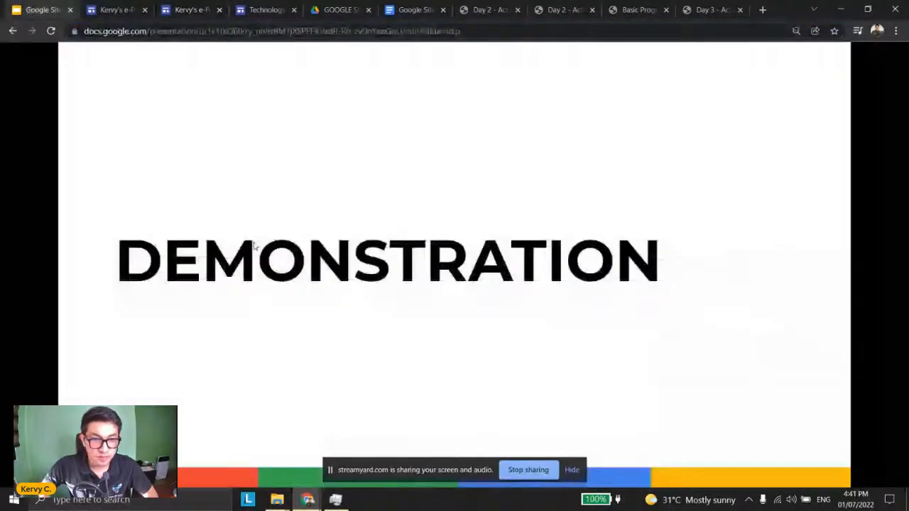